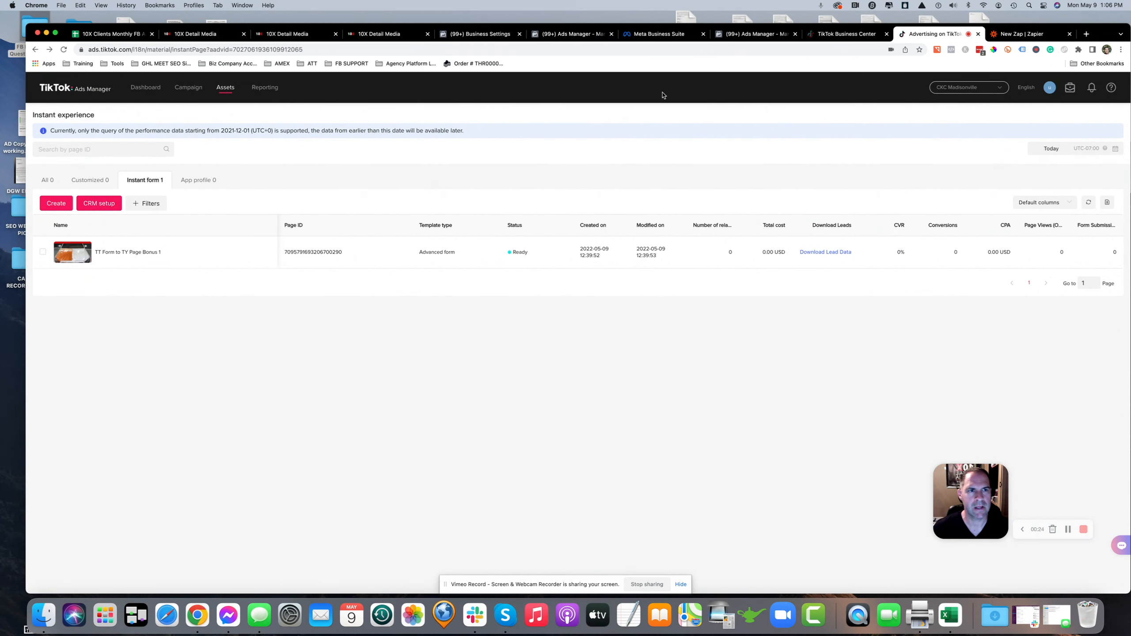
In Business Center, select the Ceramic King Coatings of Virginia0503 advertiser account and open its Ads Manager
left_click(860, 35)
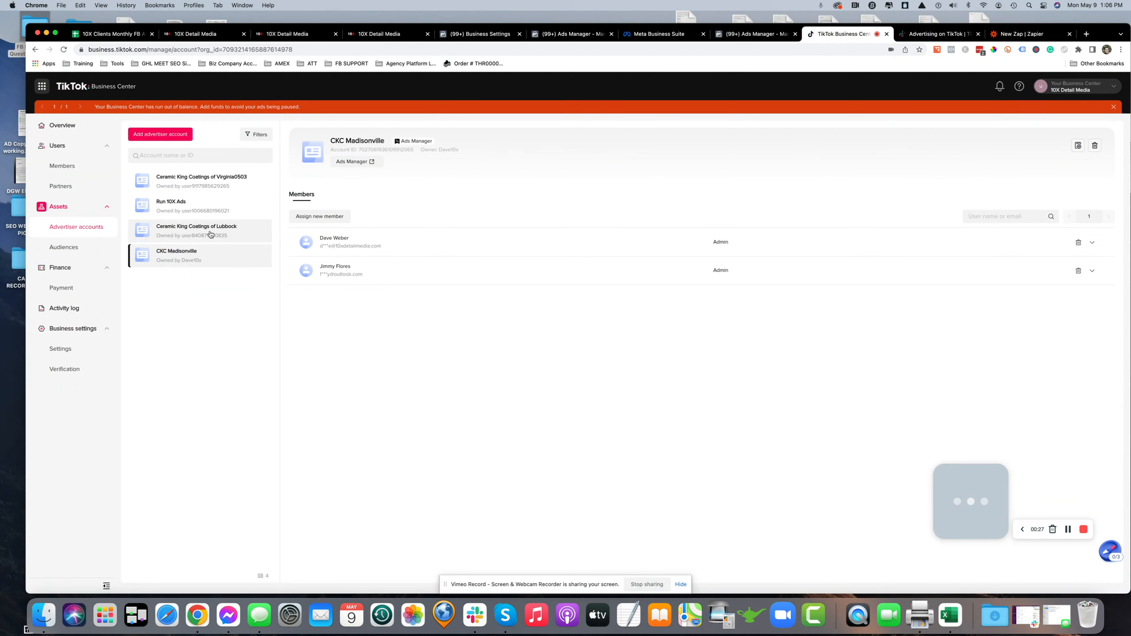
left_click(220, 187)
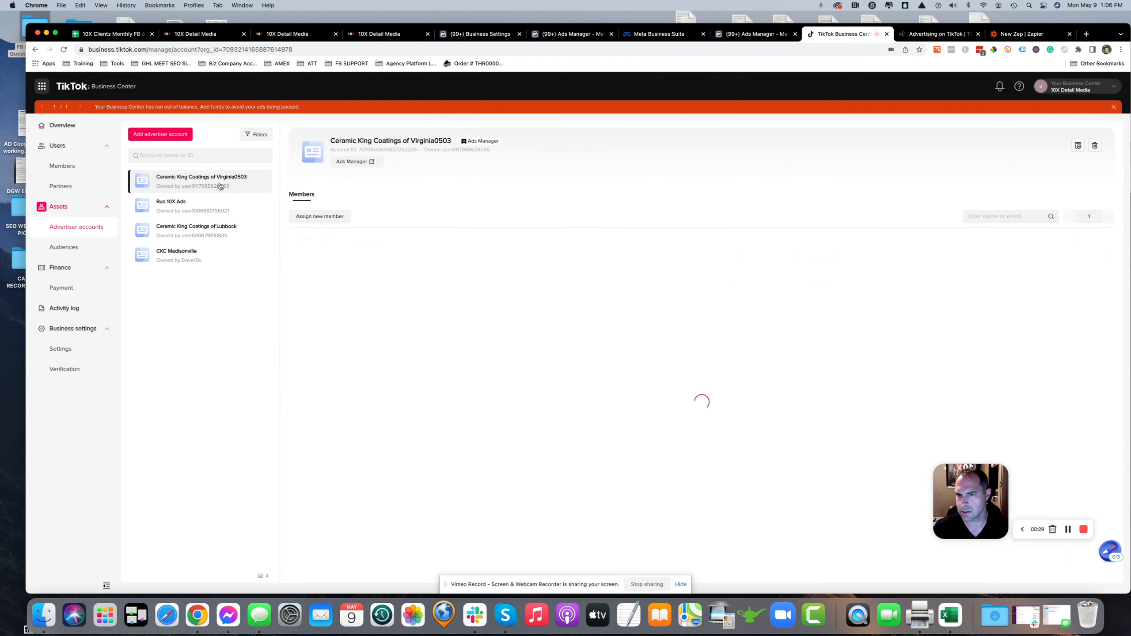
left_click(363, 162)
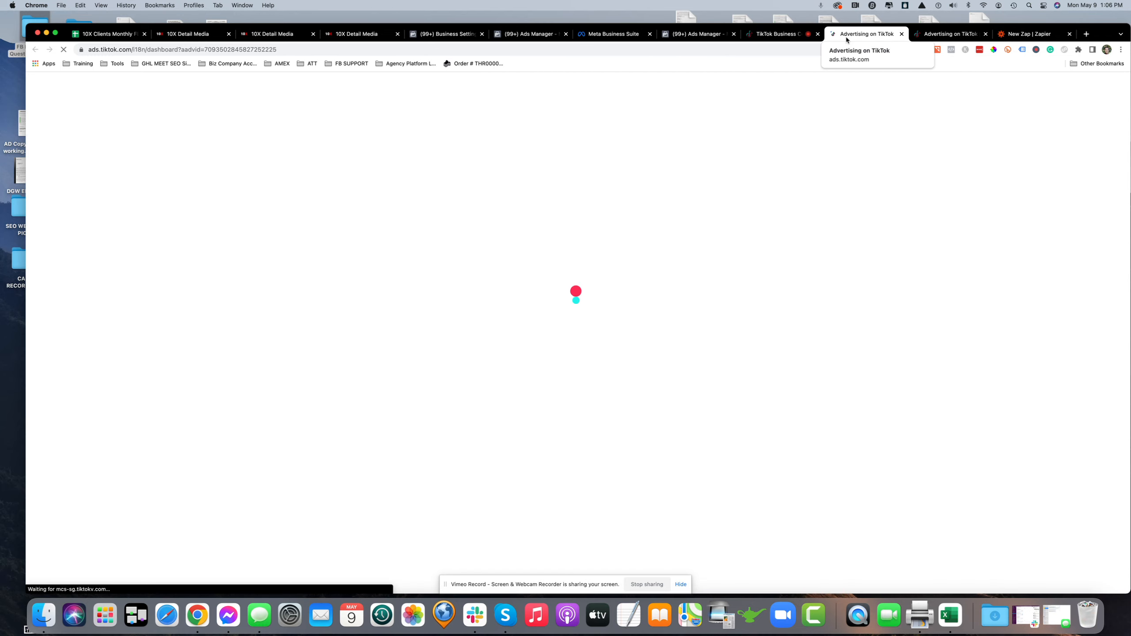
Switch back to the CKC Madisonville Instant experience page and its CRM setup
left_click(947, 34)
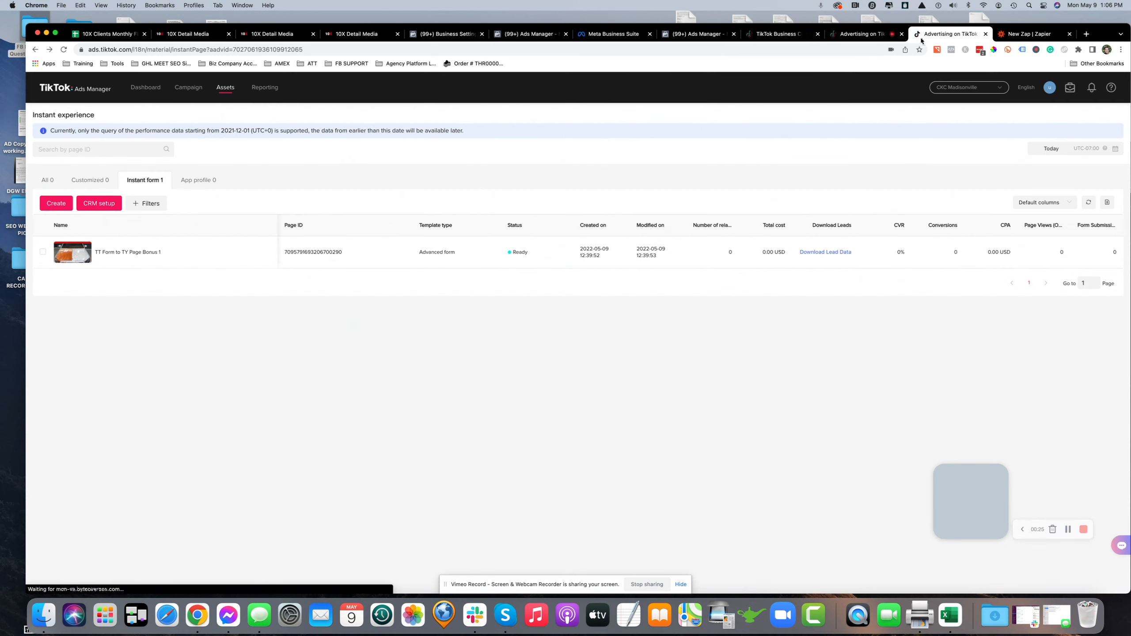
left_click(98, 205)
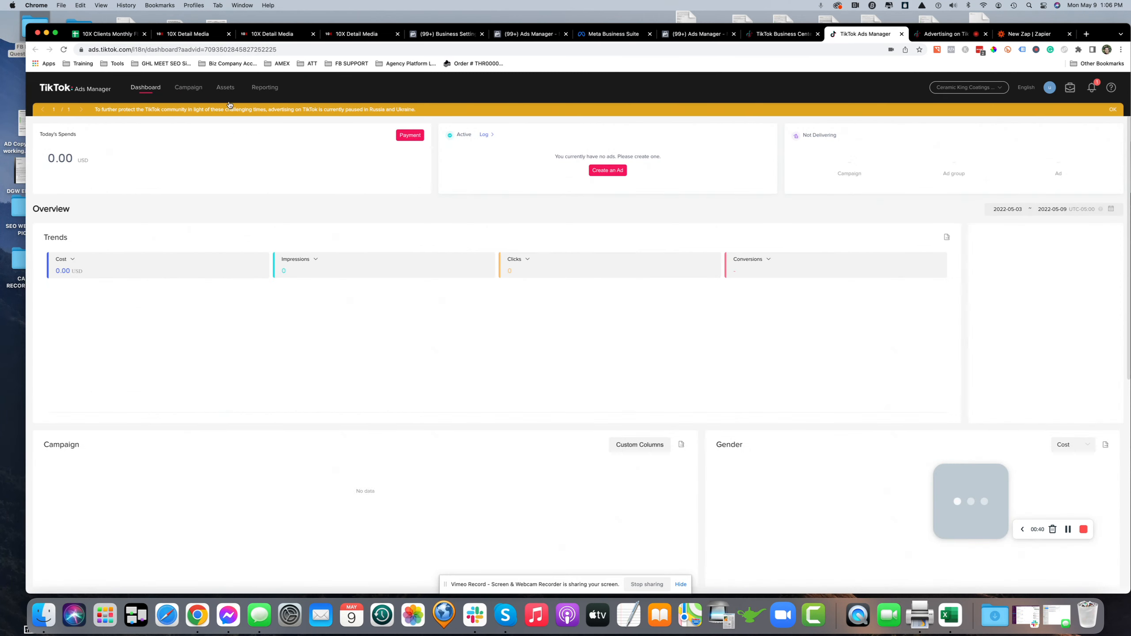
Open Instant Pages in the Virginia0503 account and view its Instant form list
mouse_move(225, 92)
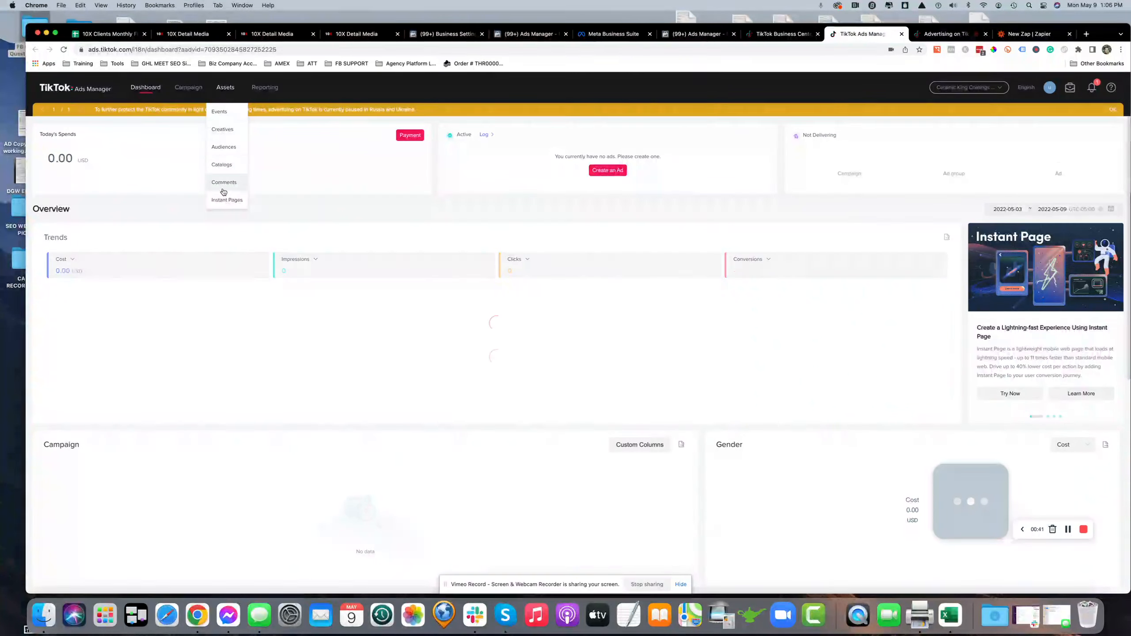
left_click(222, 203)
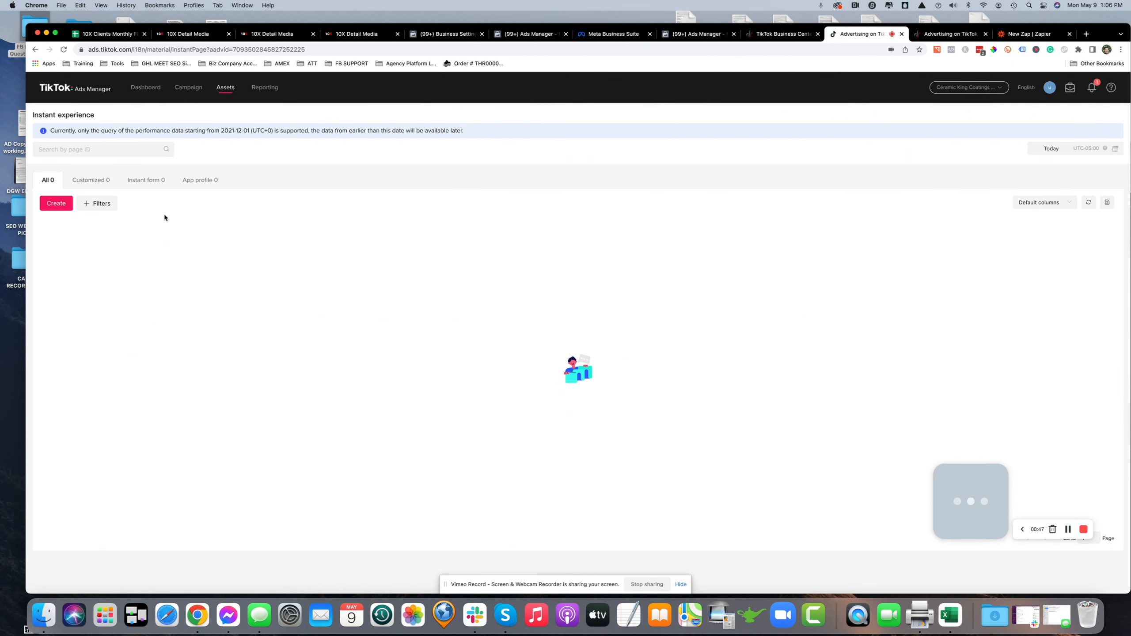
left_click(144, 180)
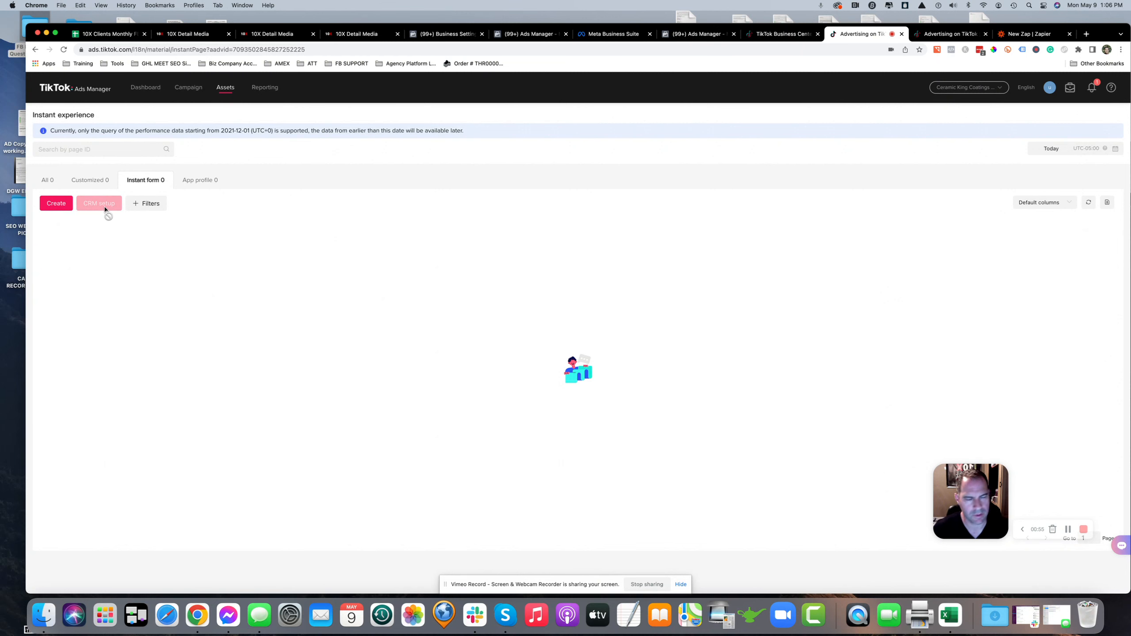
Preview the TT Form to TY Page Bonus 1 instant form in CKC Madisonville and close the preview
left_click(901, 34)
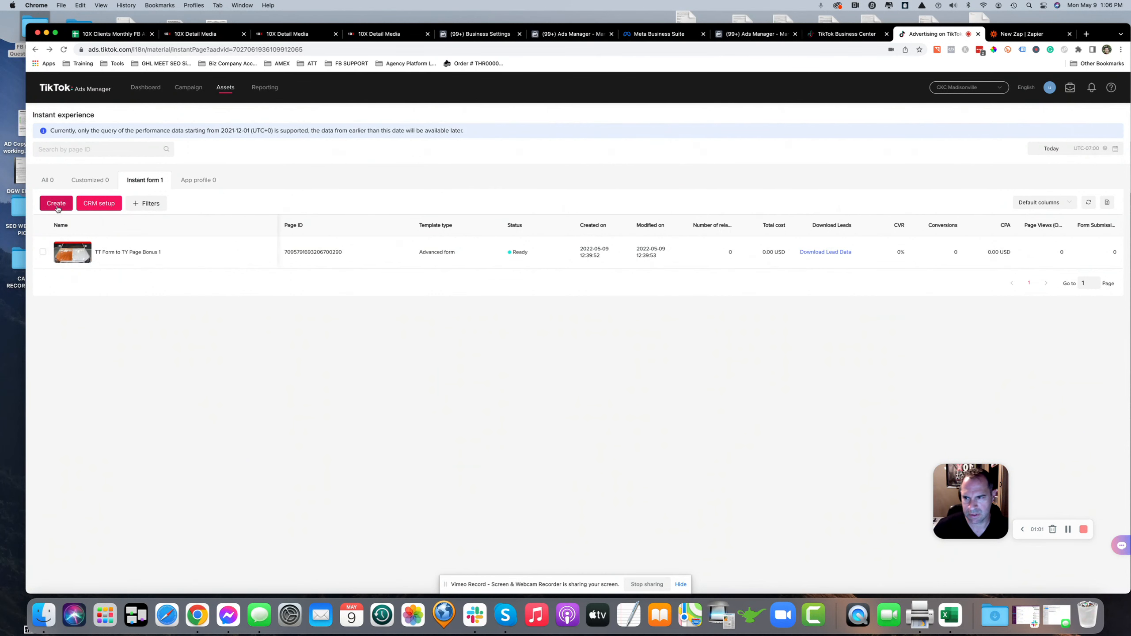
mouse_move(108, 261)
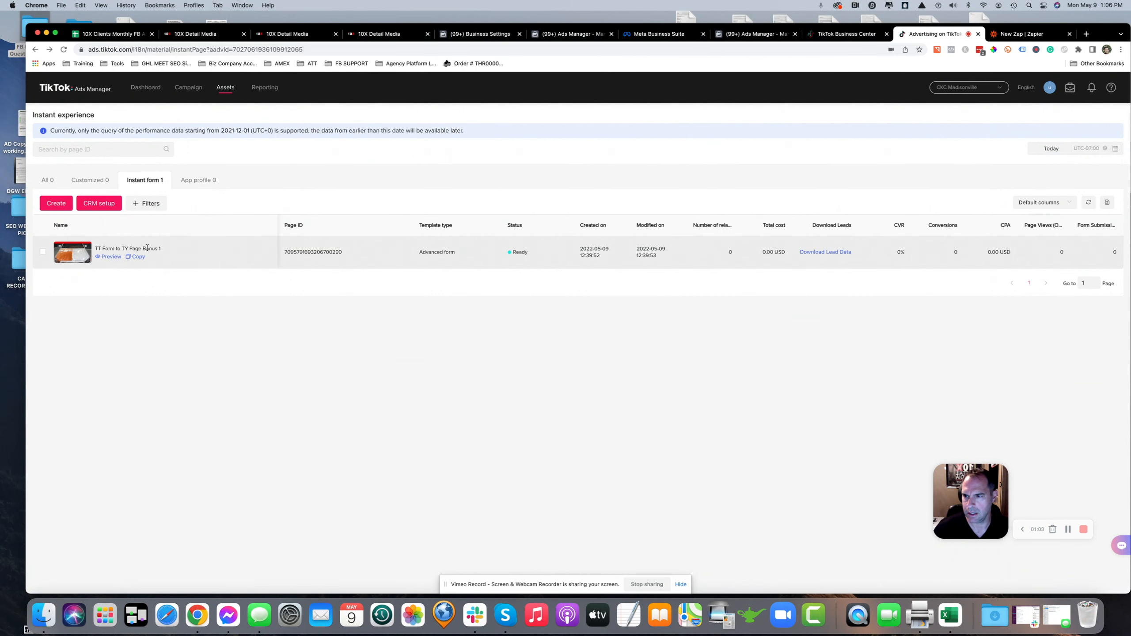
left_click(108, 257)
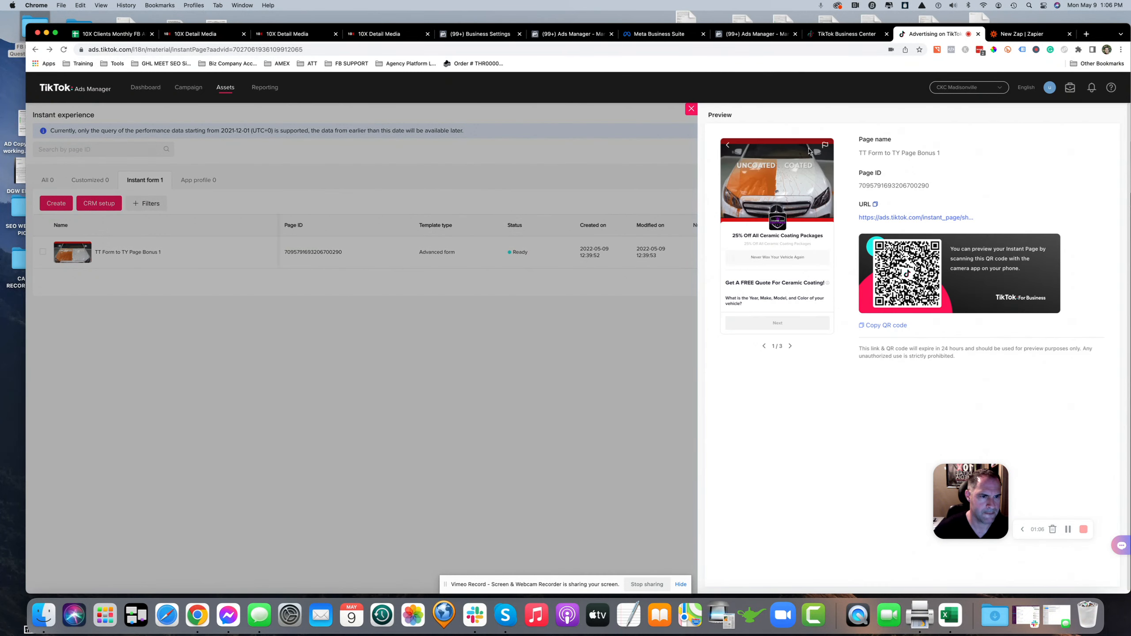
left_click(691, 108)
Duplicate the TT Form to TY Page Bonus 1 form and expand the copy's Banner and Introduction sections
mouse_move(61, 257)
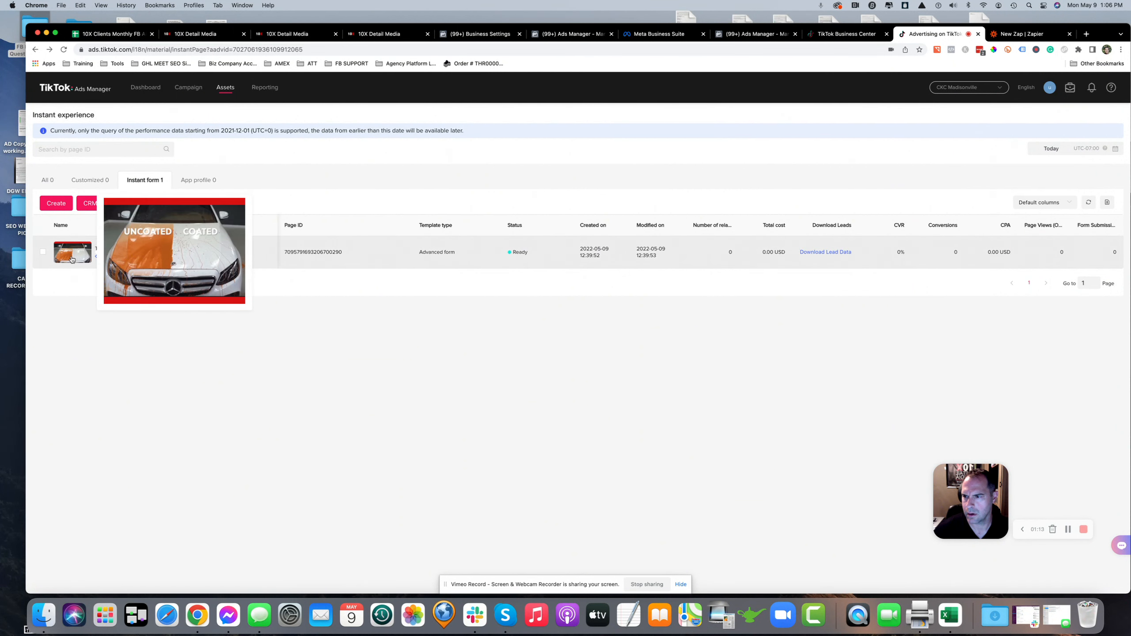
left_click(144, 259)
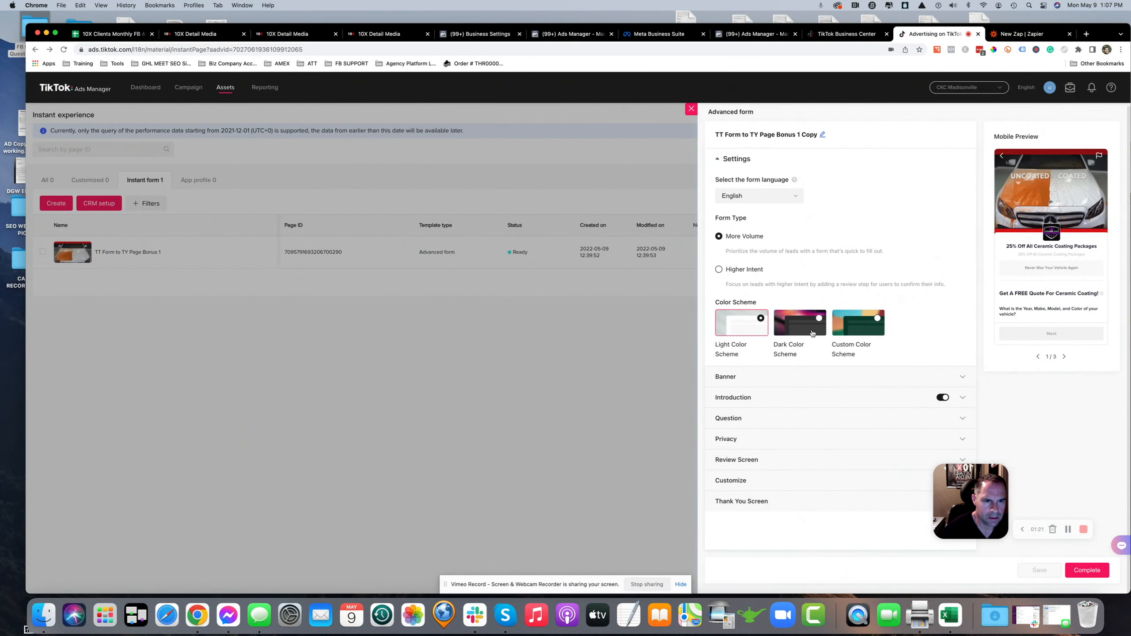
left_click(724, 376)
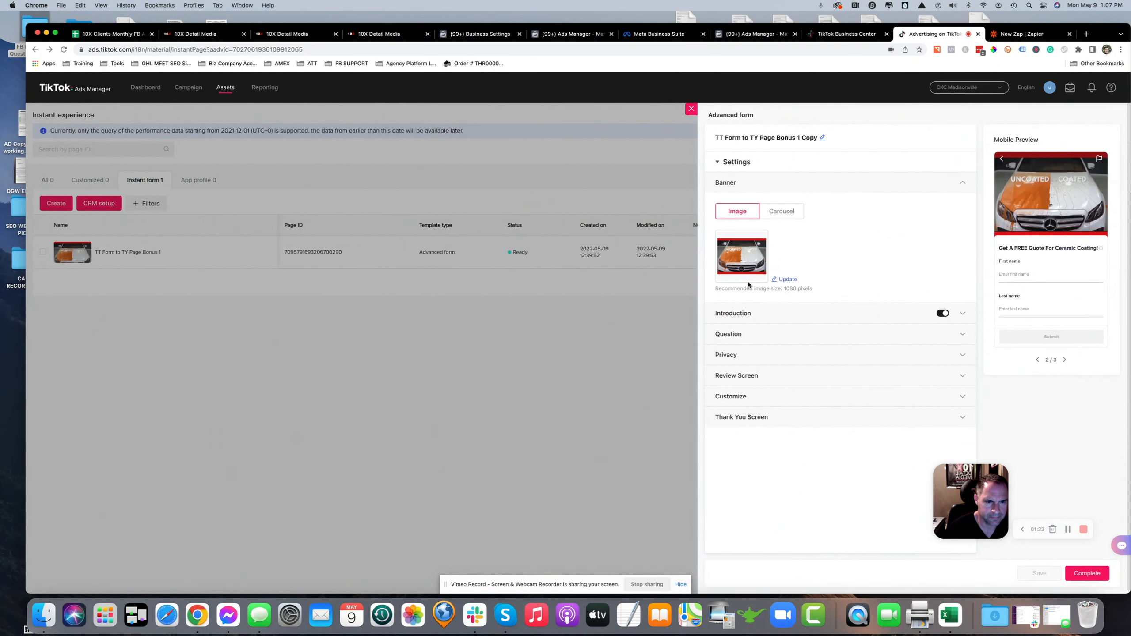
left_click(728, 313)
Examine the copy's Question section and the custom question category options
scroll(735, 295, "down", 1)
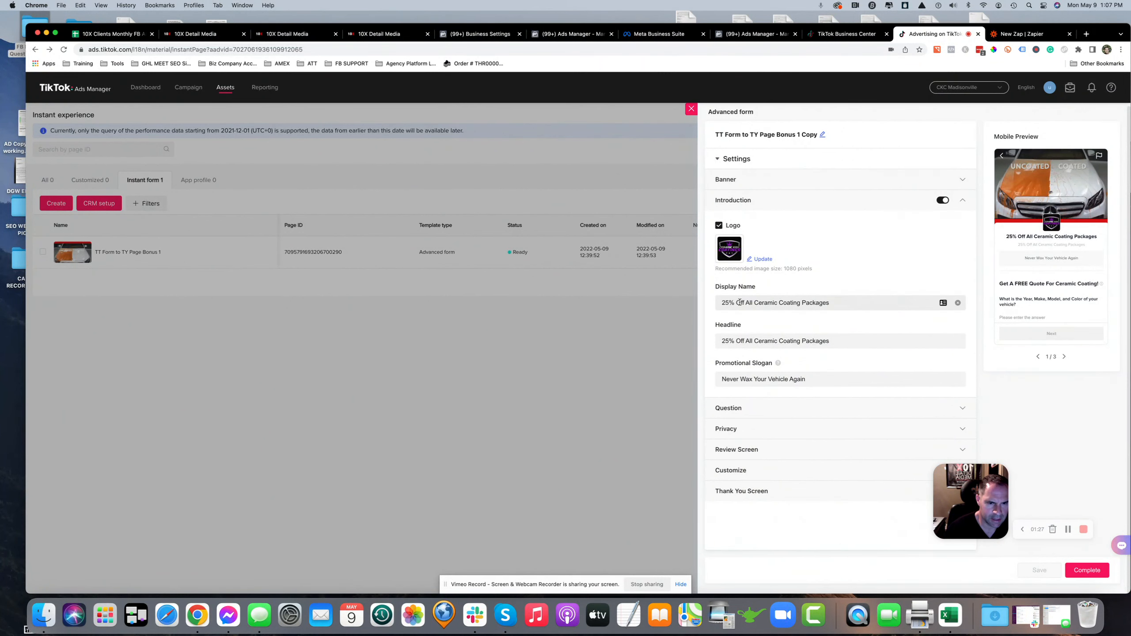
left_click(731, 408)
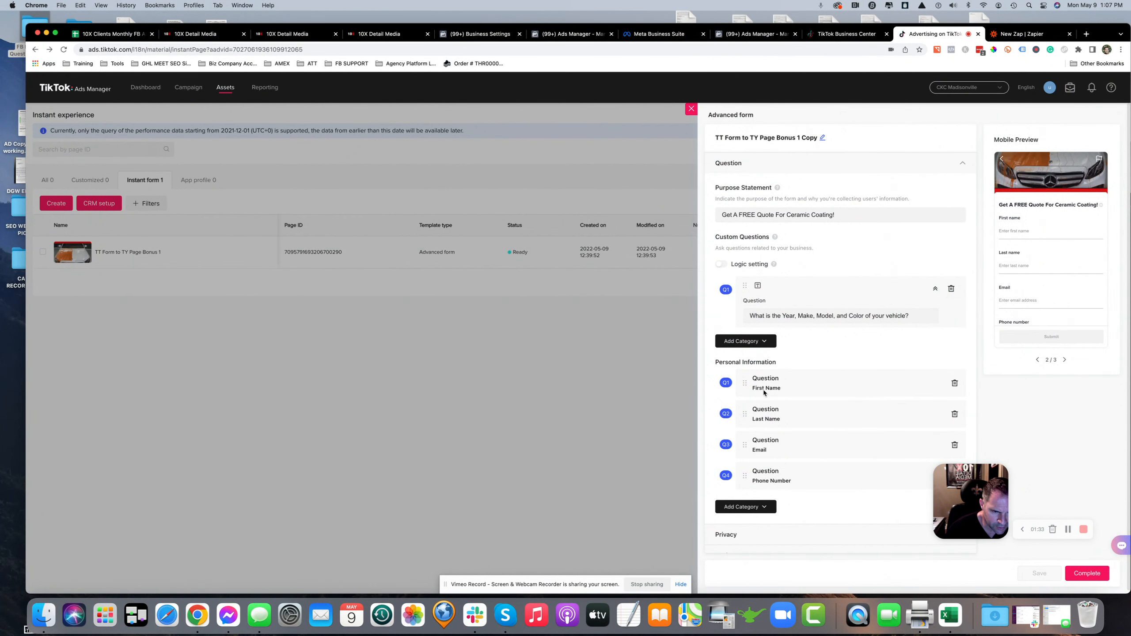
scroll(757, 455, "down", 3)
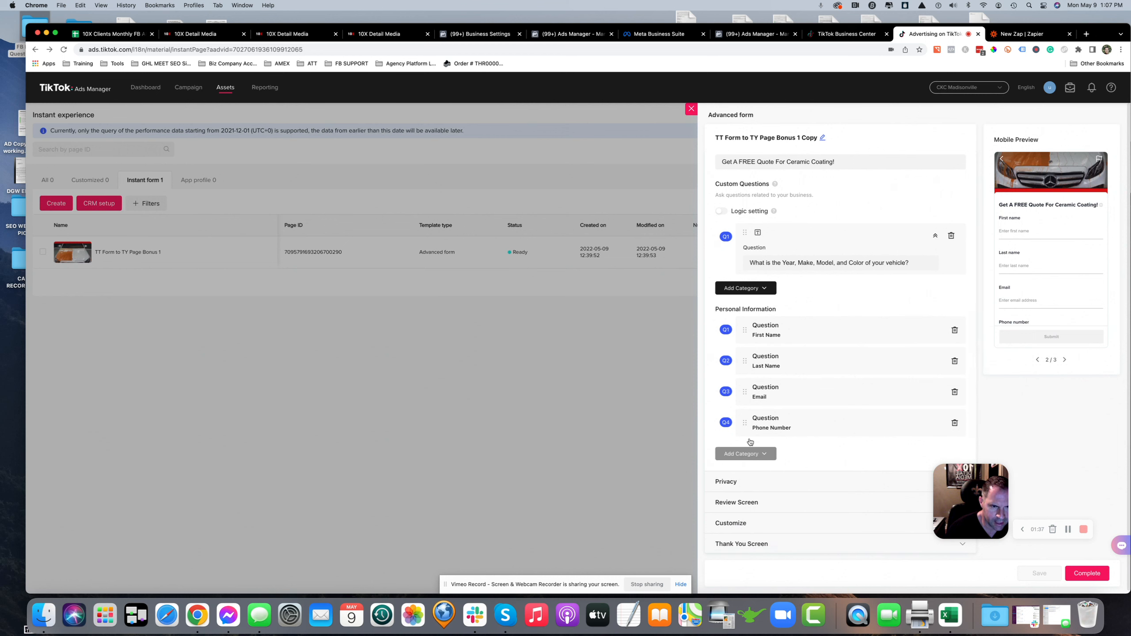
left_click(745, 288)
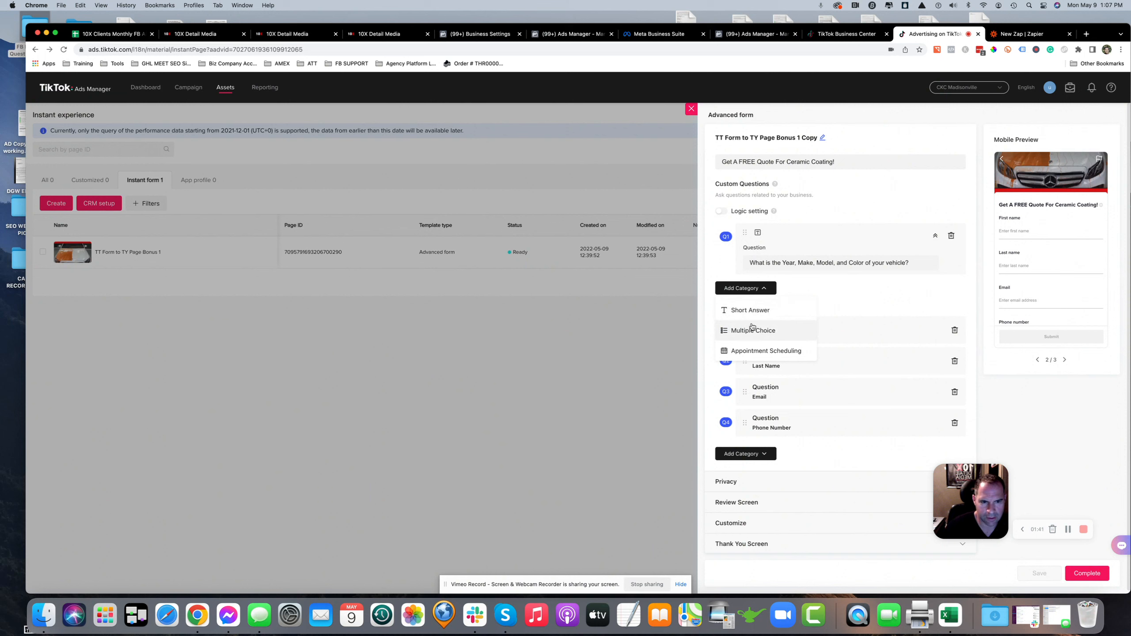
left_click(821, 294)
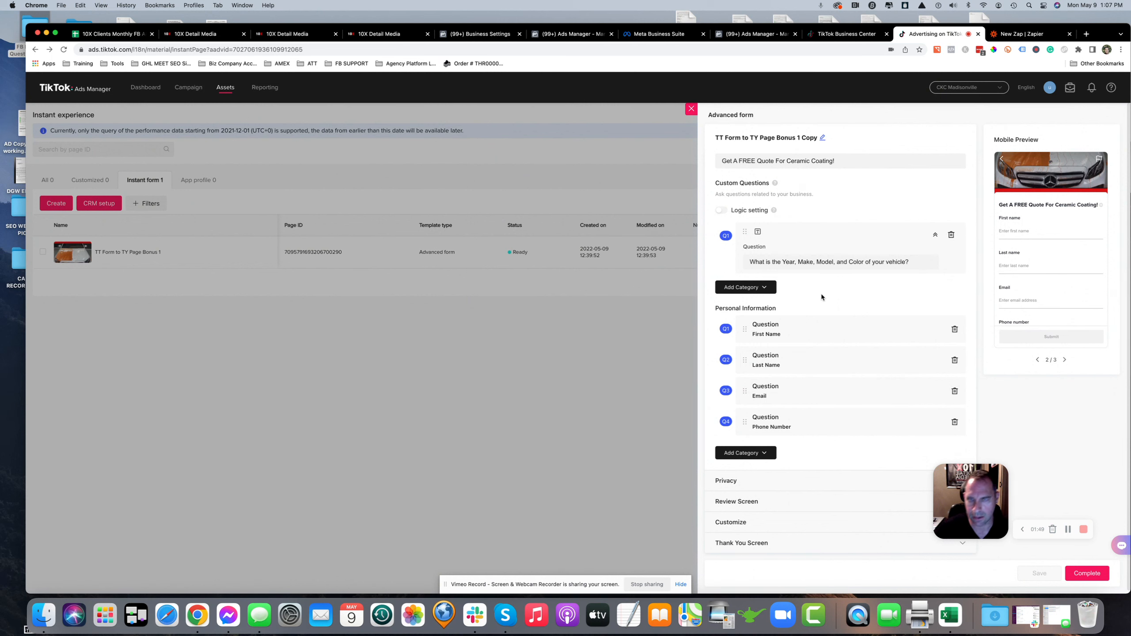
Review the copy's Privacy, Review Screen, Customize and Thank You Screen sections
scroll(808, 288, "down", 1)
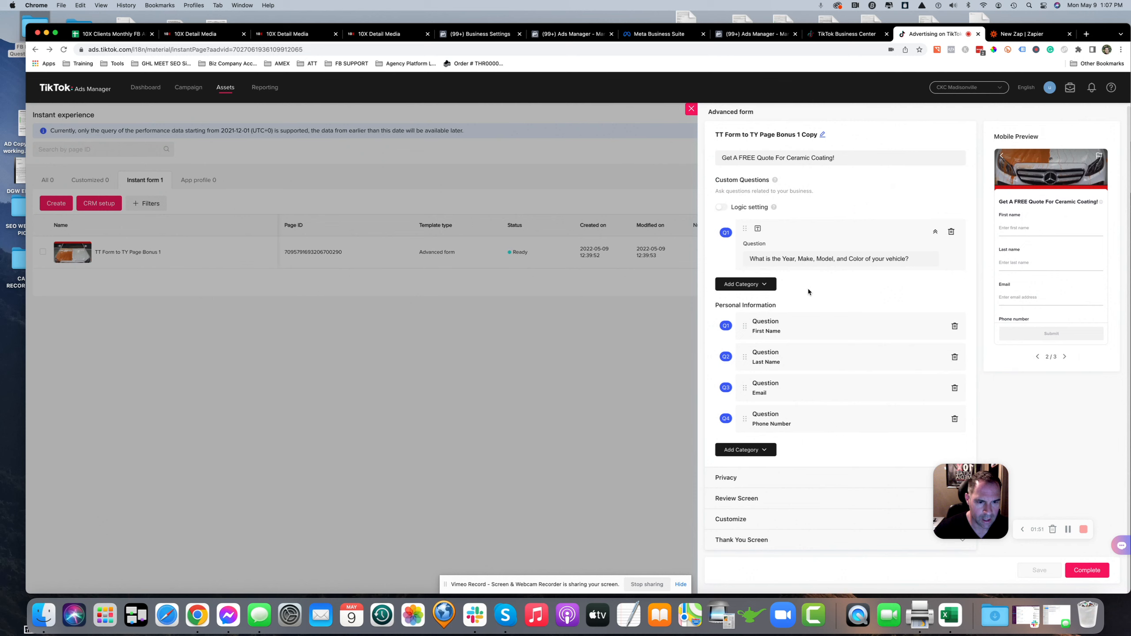
left_click(728, 477)
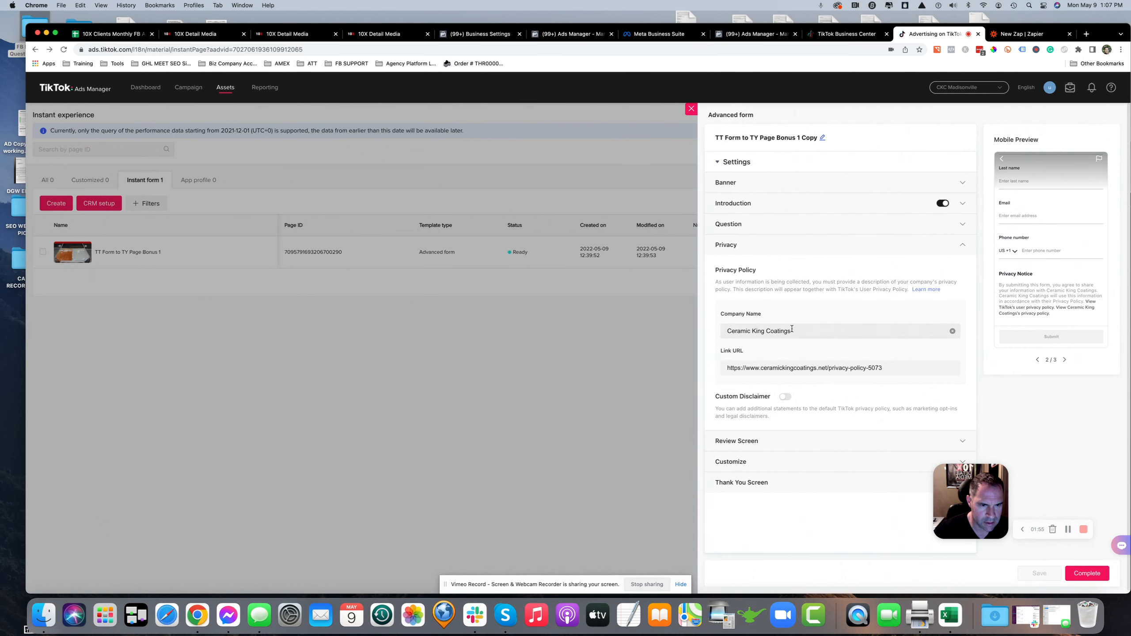
left_click(743, 443)
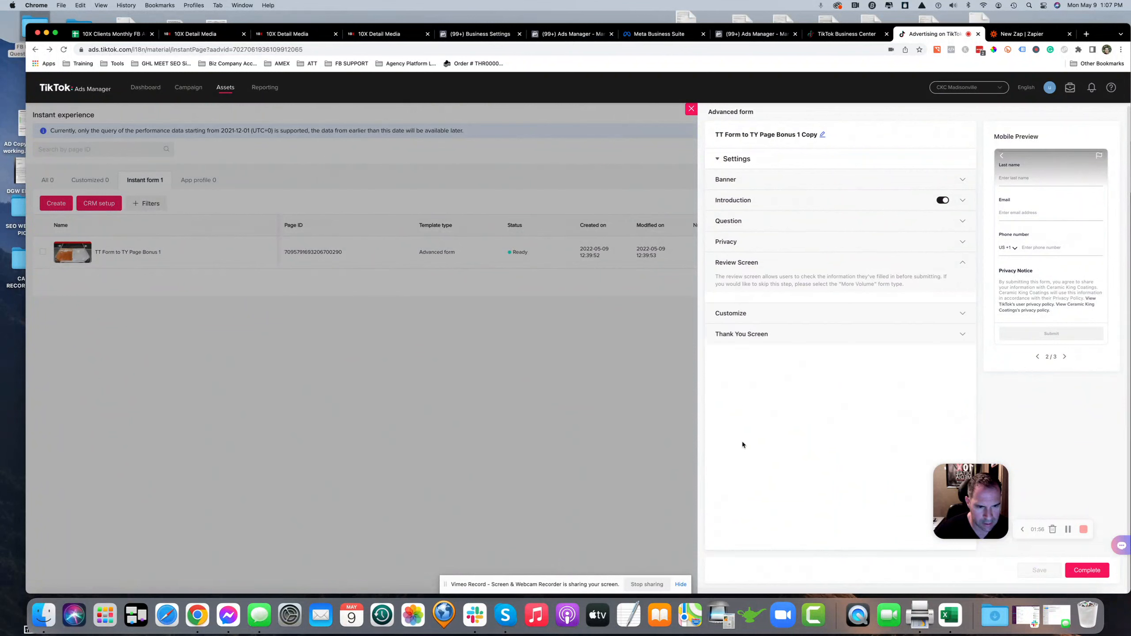
left_click(746, 317)
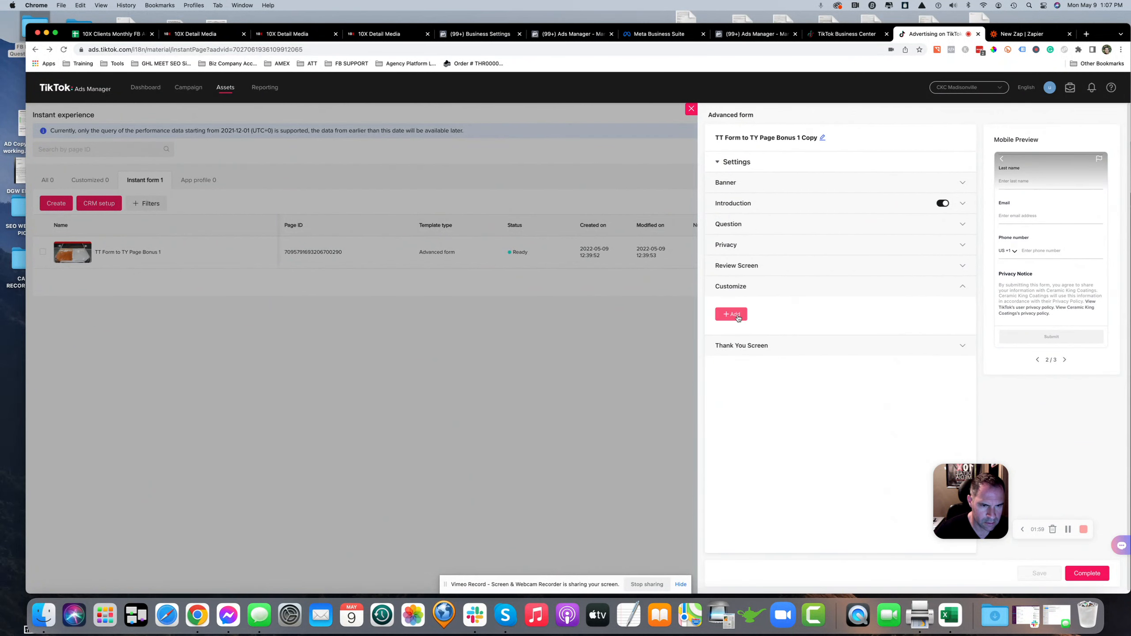
left_click(748, 352)
scroll(900, 504, "down", 2)
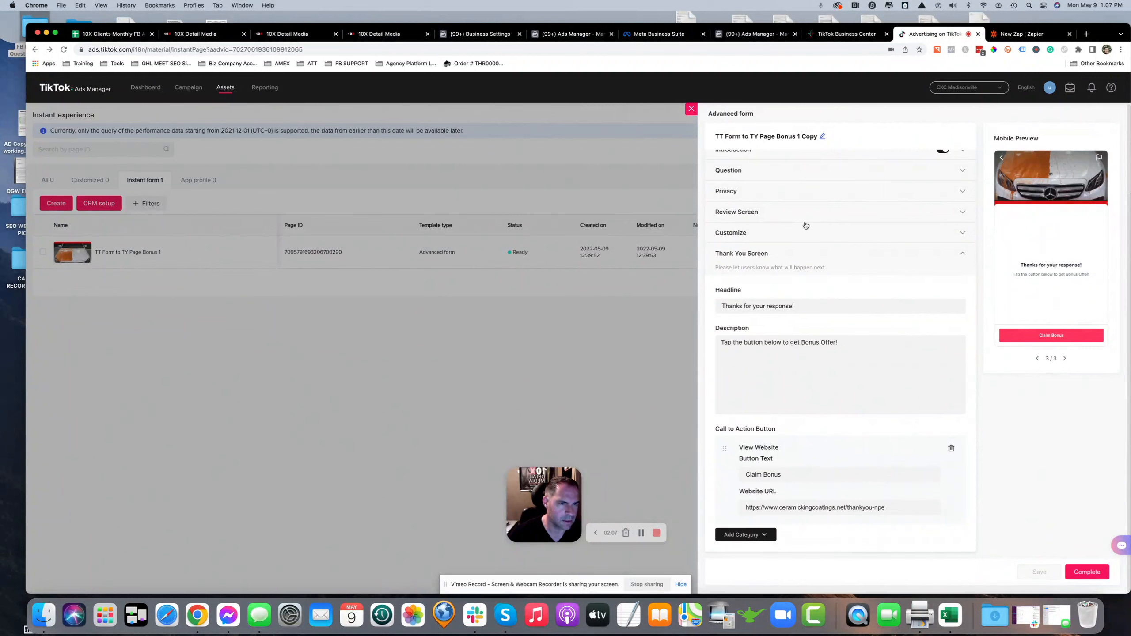
scroll(713, 143, "up", 2)
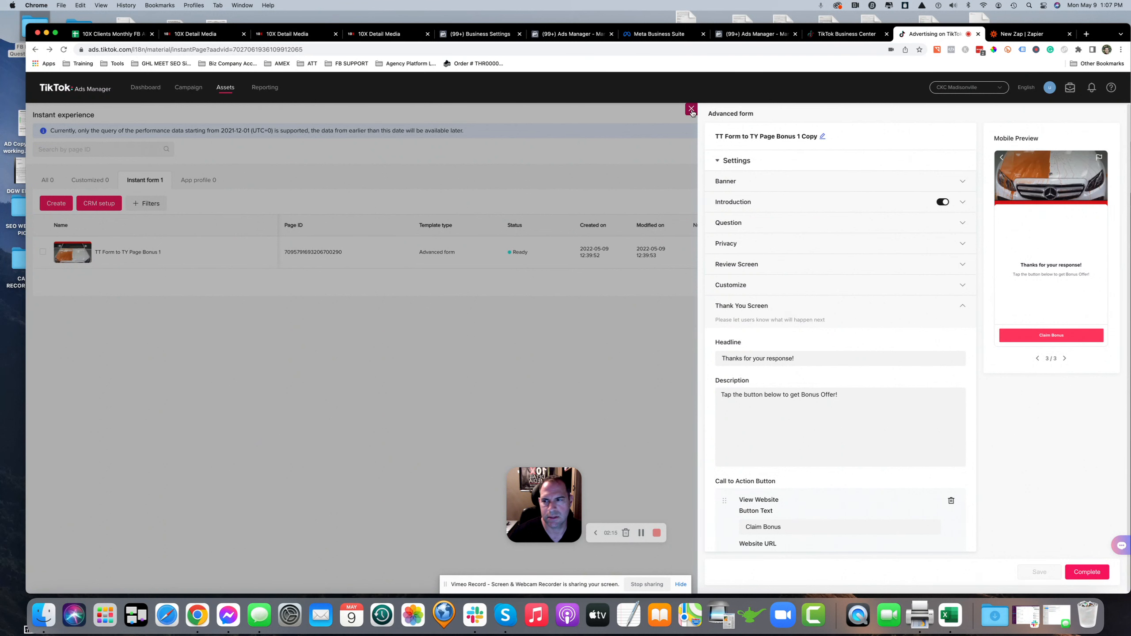
Complete the copied form and clear the original form's selection in the list
left_click(1081, 575)
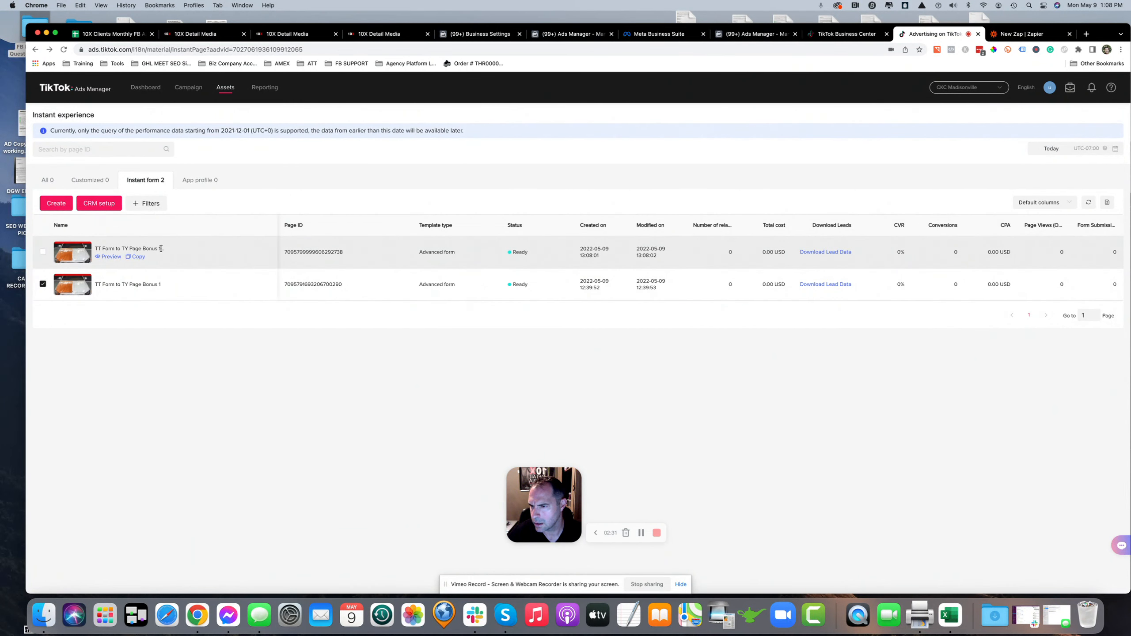
left_click(43, 284)
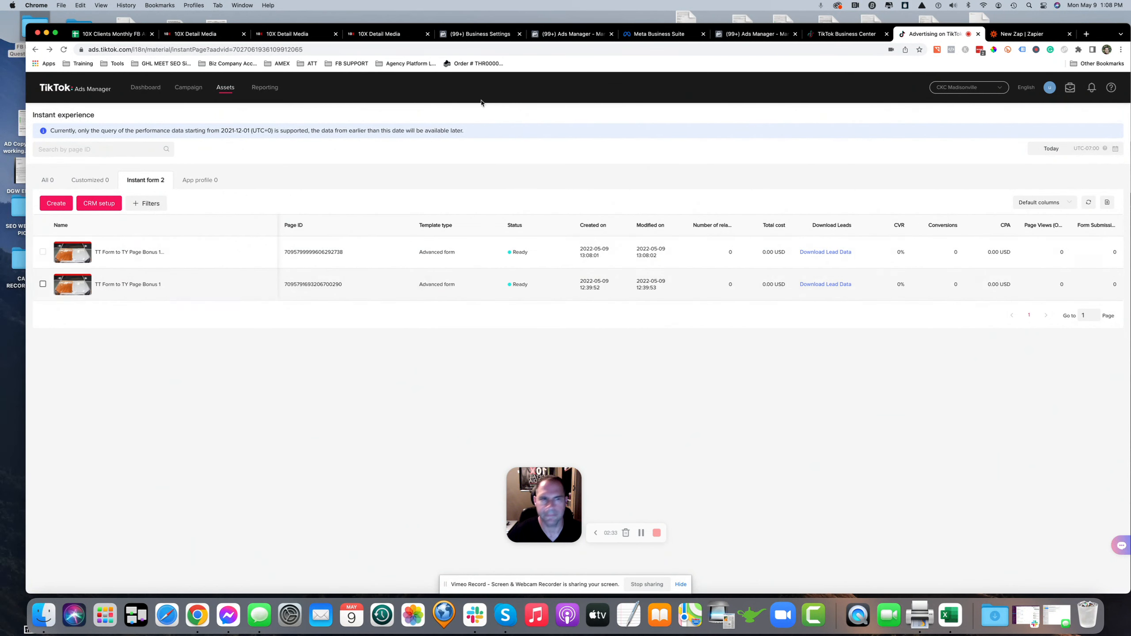
In Zapier, start a new Zap with TikTok Lead Generation as the trigger app, then exit to the Zaps list
left_click(1029, 40)
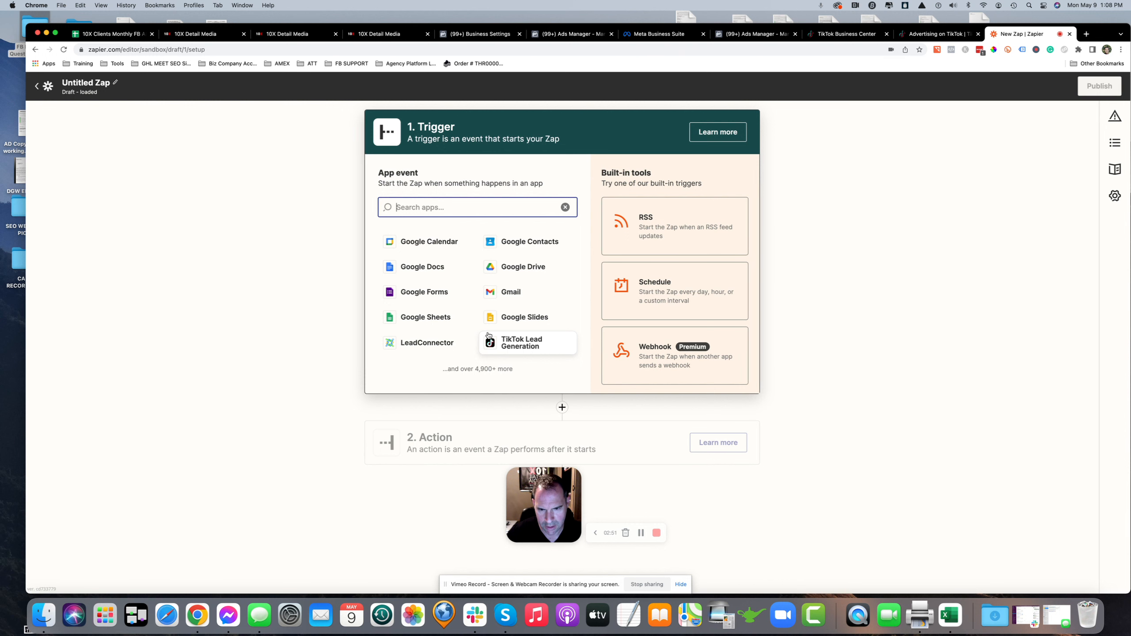
left_click(517, 347)
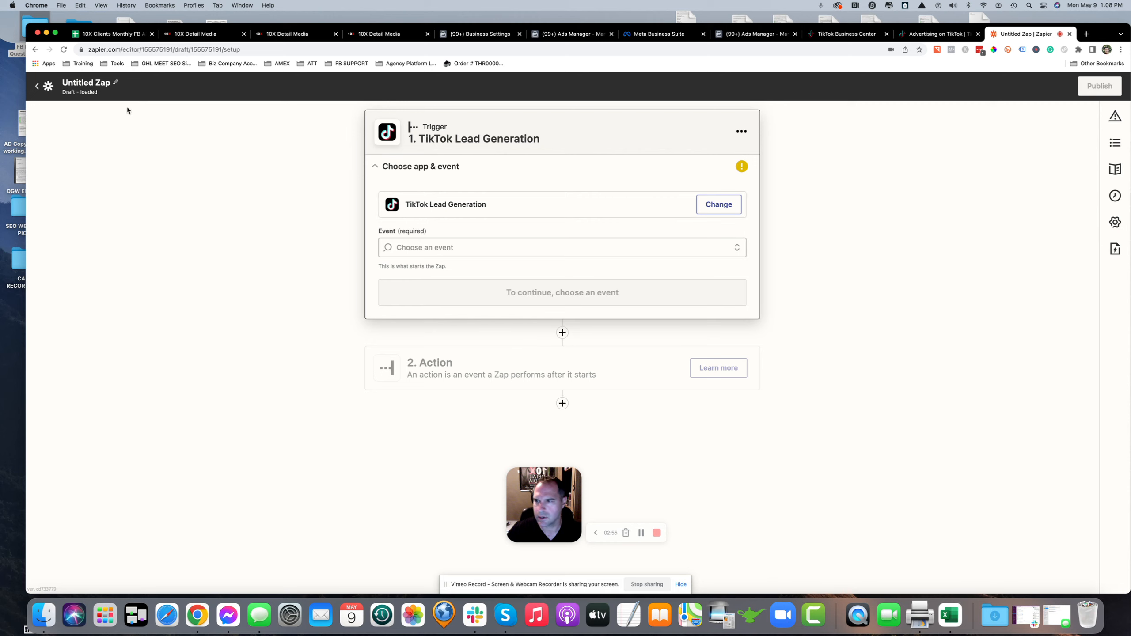
left_click(37, 88)
left_click(569, 351)
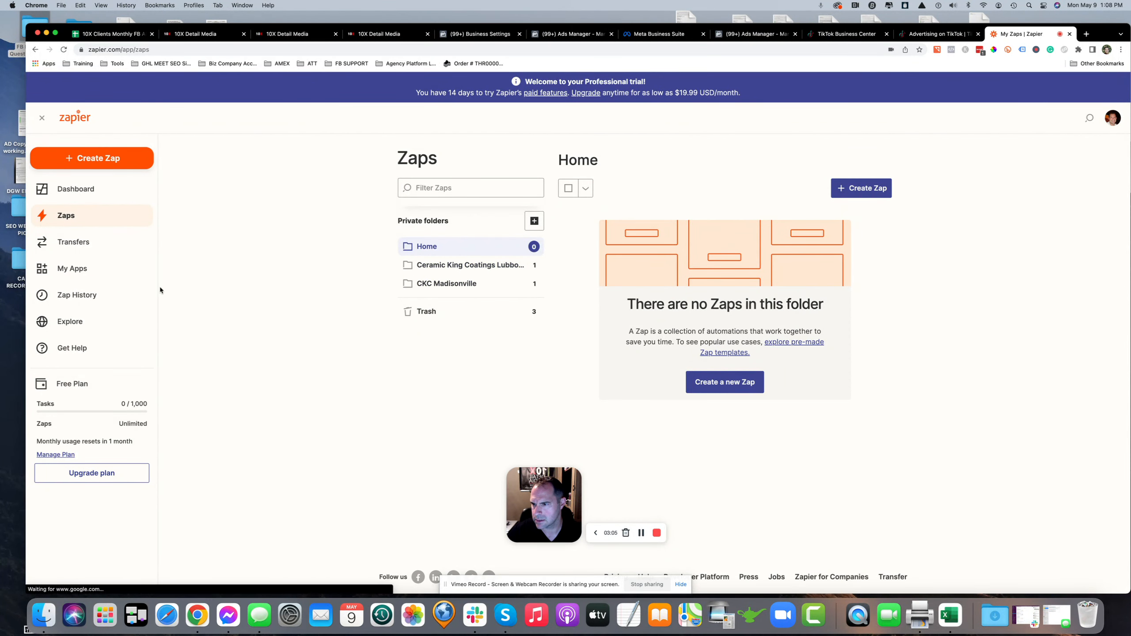
Check the connected apps and open the CKC Madisonville Zap folder
left_click(83, 269)
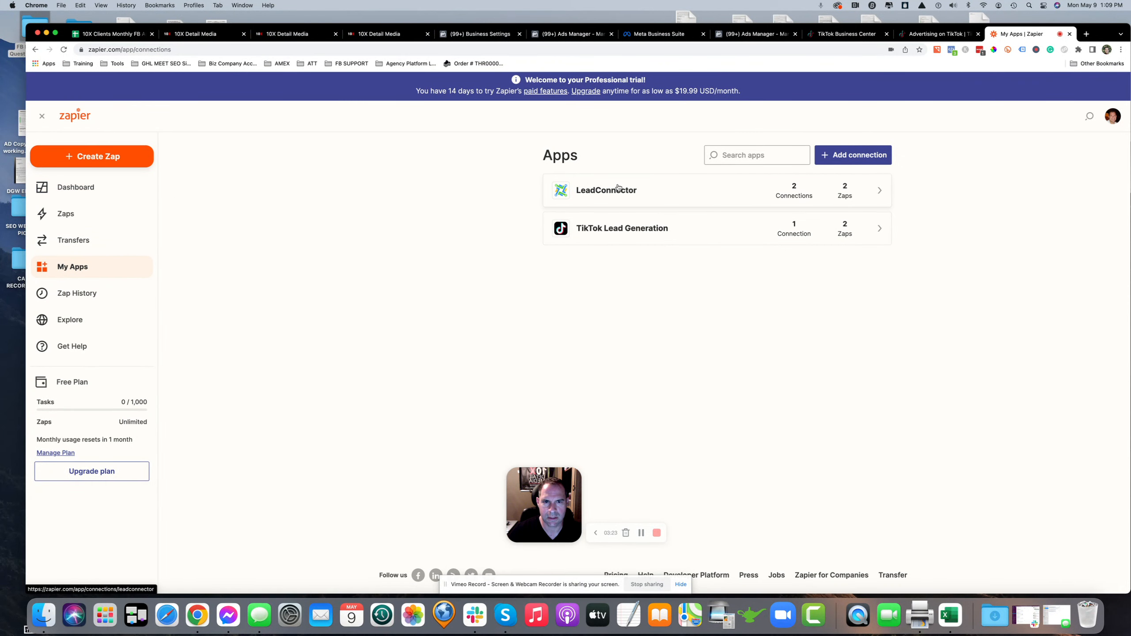
left_click(75, 217)
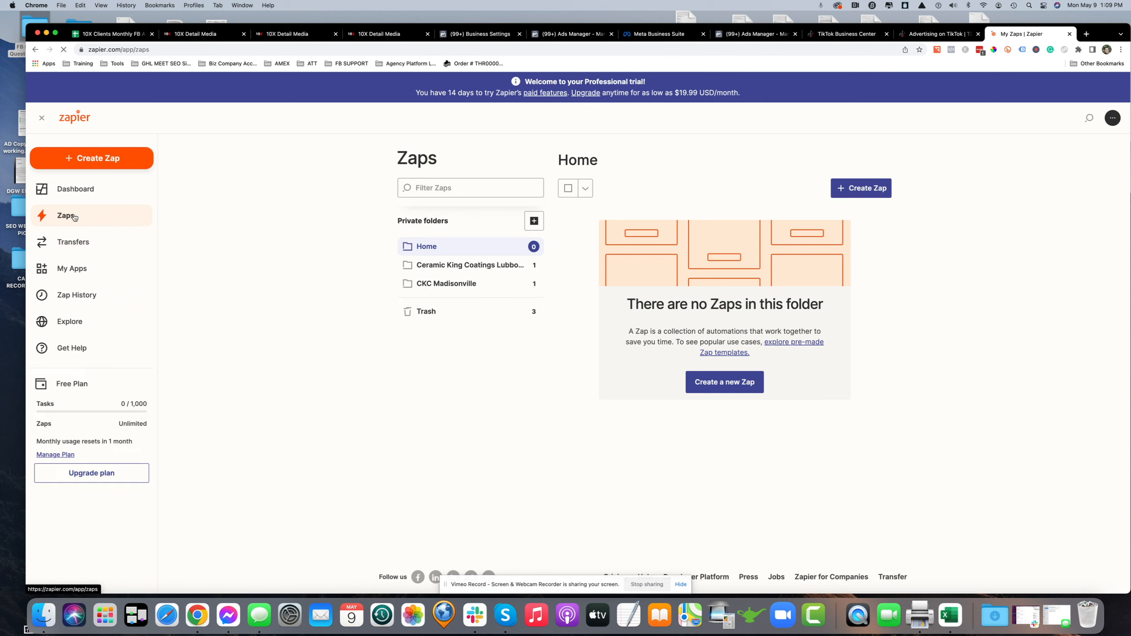
left_click(446, 284)
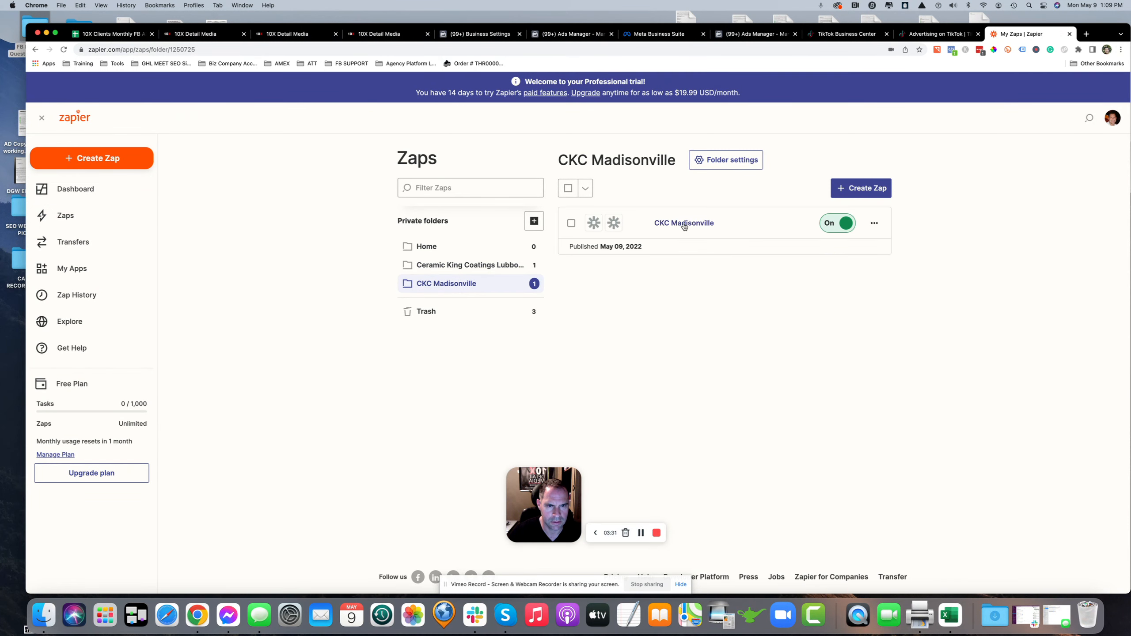
left_click(680, 225)
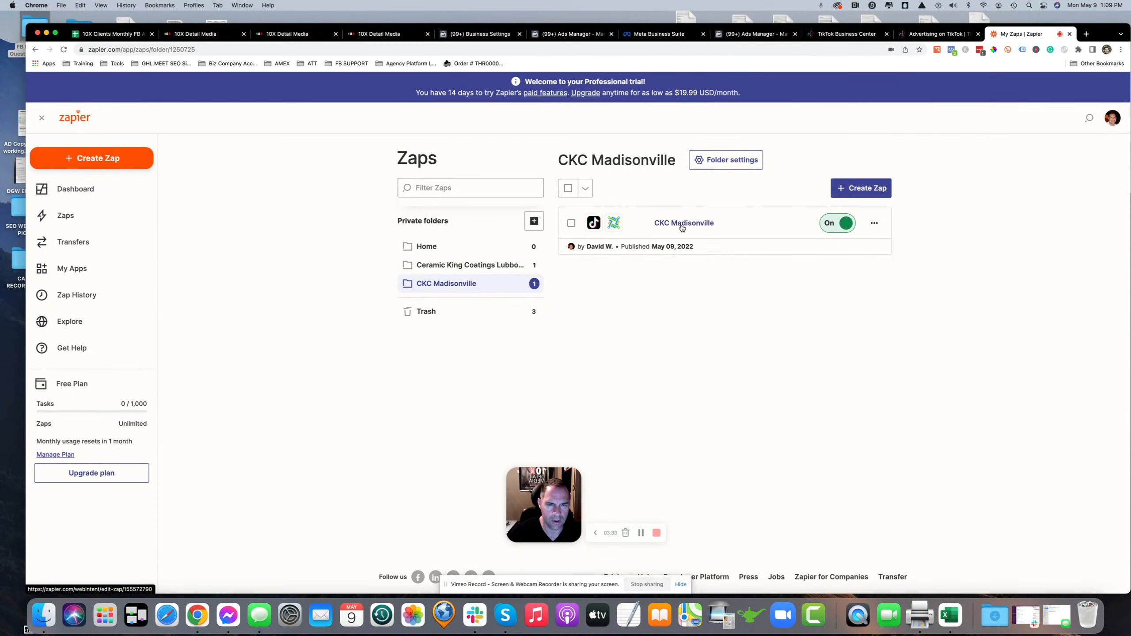
Switch to the 10X Detail Media CRM and open the Opportunities pipeline
left_click(383, 34)
left_click(73, 244)
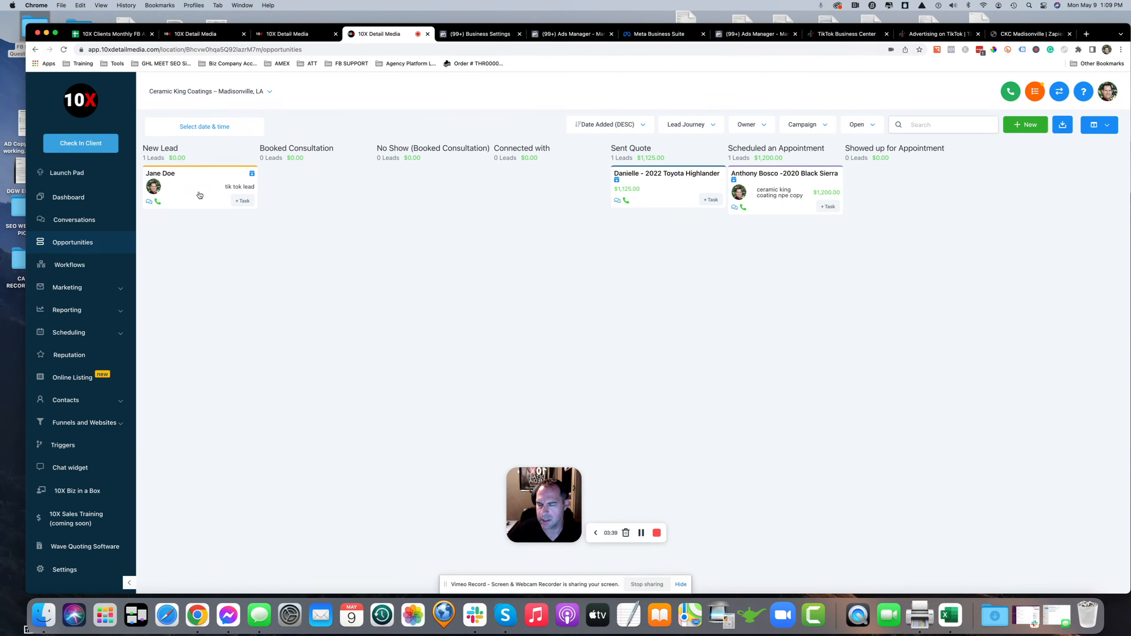
Open the test lead in the New Lead column and review its contact details
left_click(161, 174)
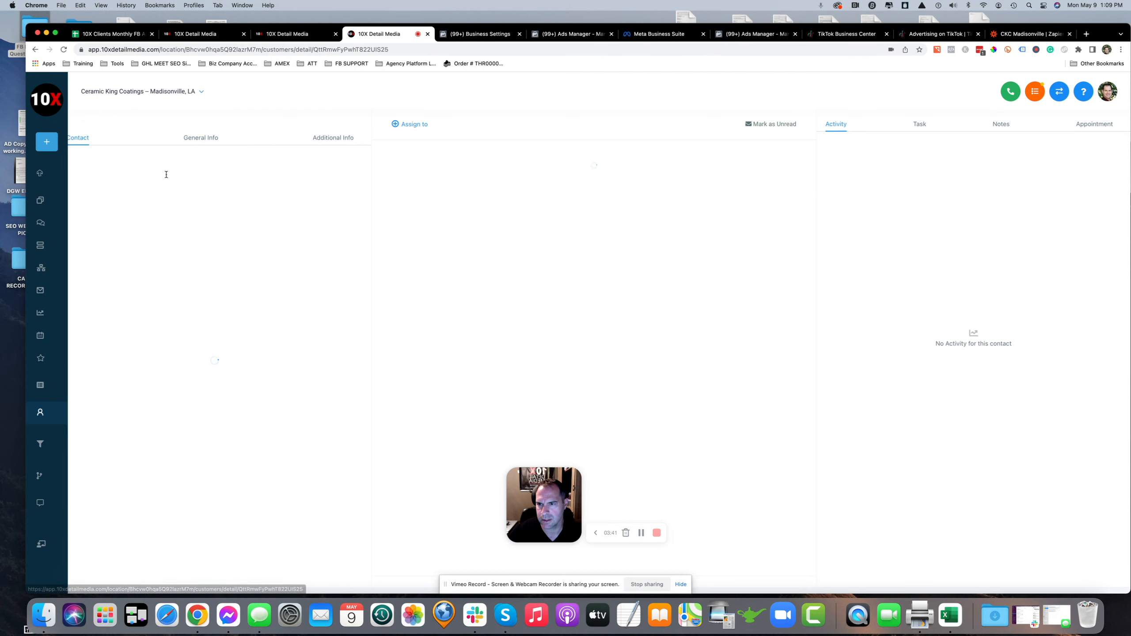
scroll(131, 442, "down", 5)
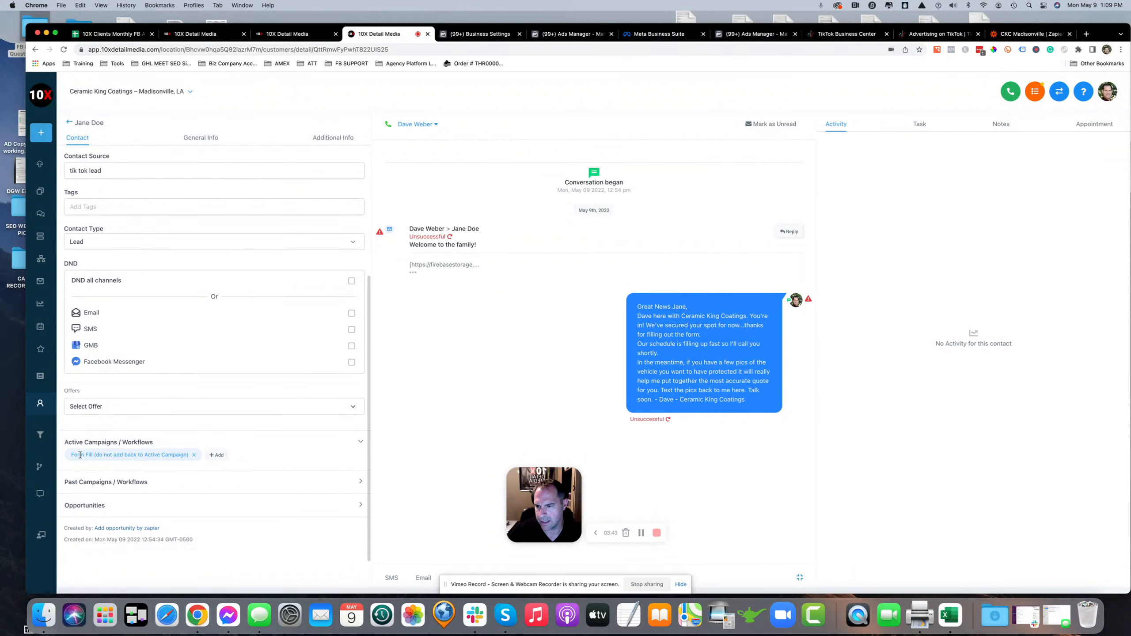
Return to the CKC Madisonville Zap, inspect its TikTok trigger, and switch the Zap into editing
left_click(1025, 34)
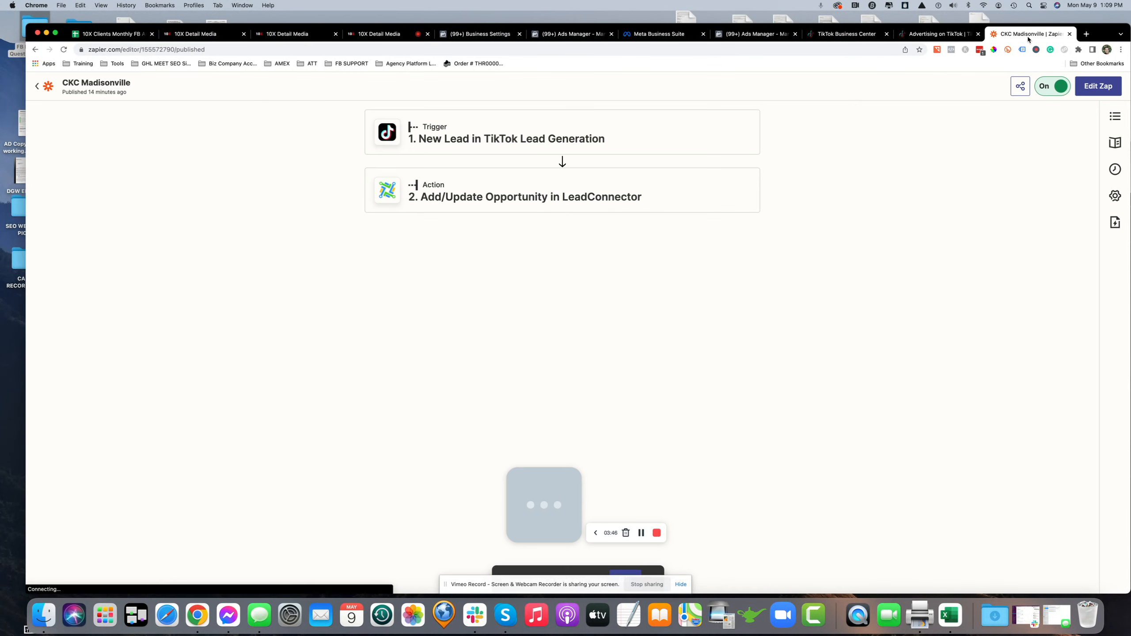
left_click(522, 138)
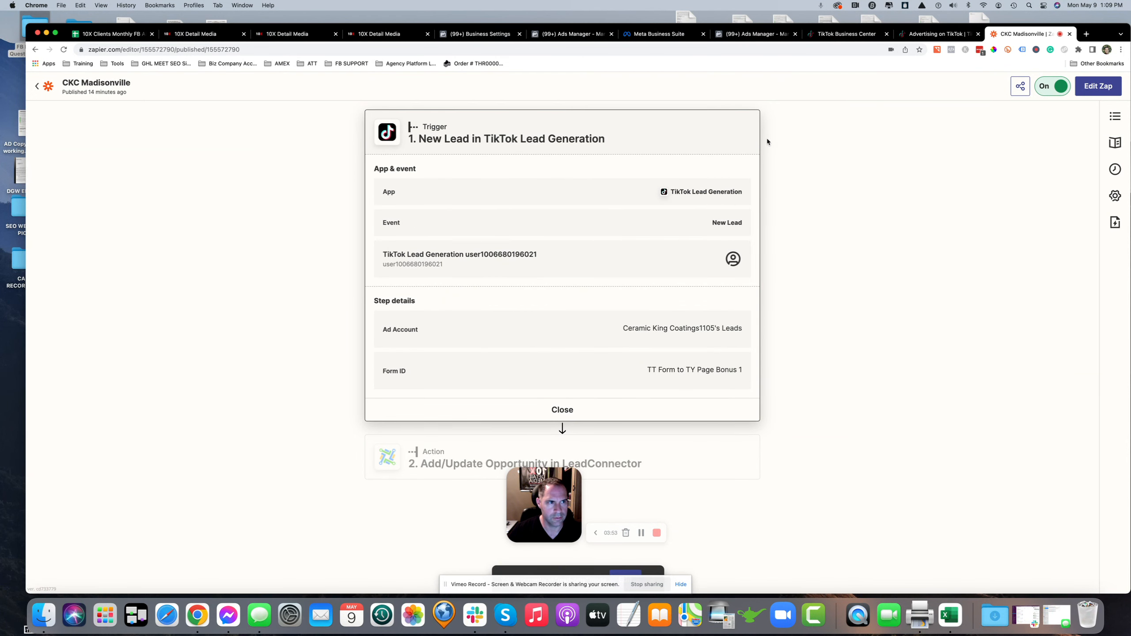
left_click(1098, 86)
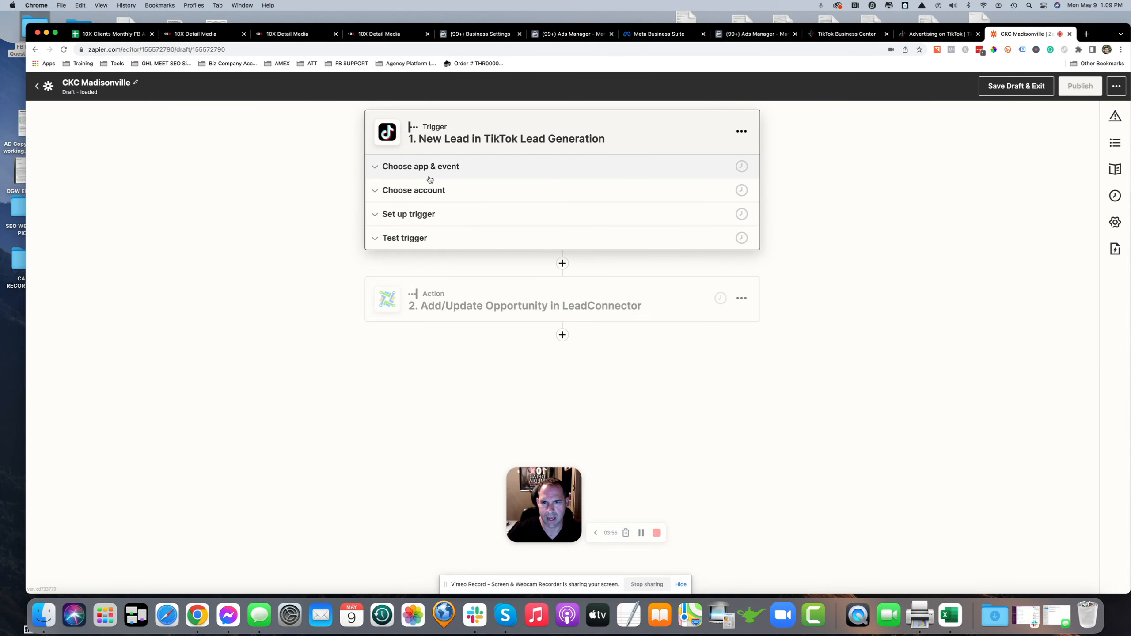
Reselect New Lead as the TikTok Lead Generation trigger event and continue
left_click(420, 166)
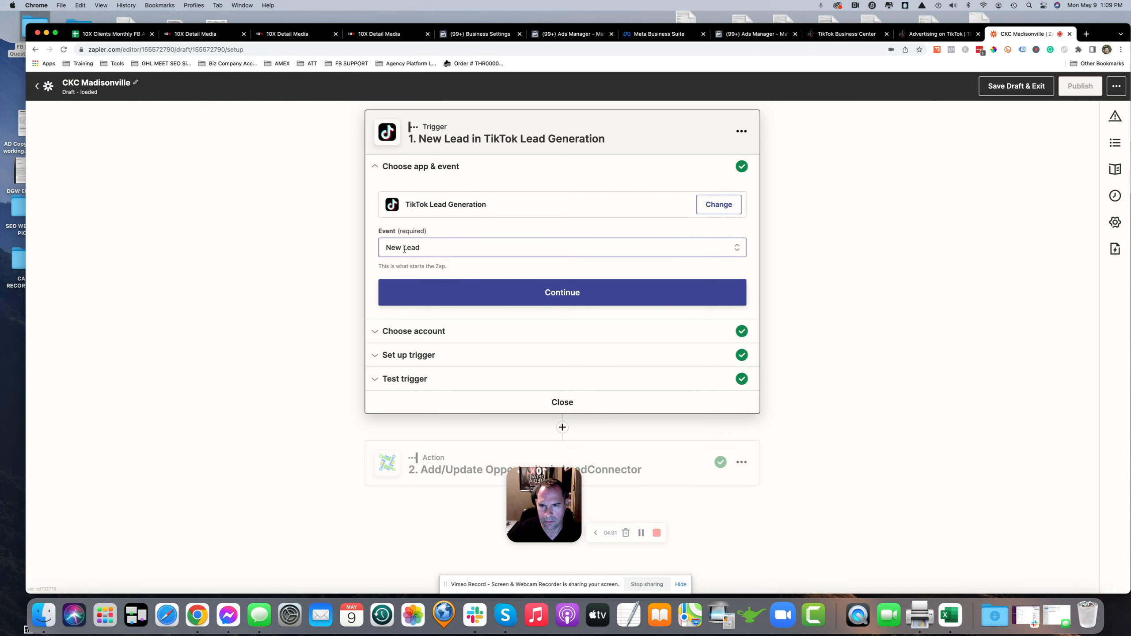
left_click(426, 249)
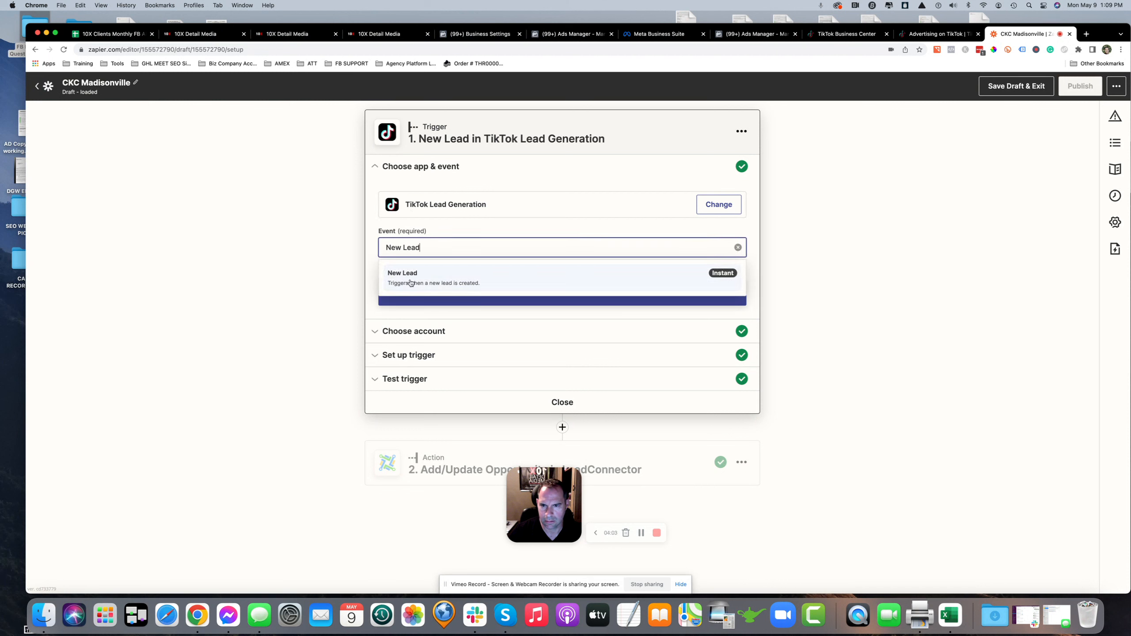
left_click(450, 286)
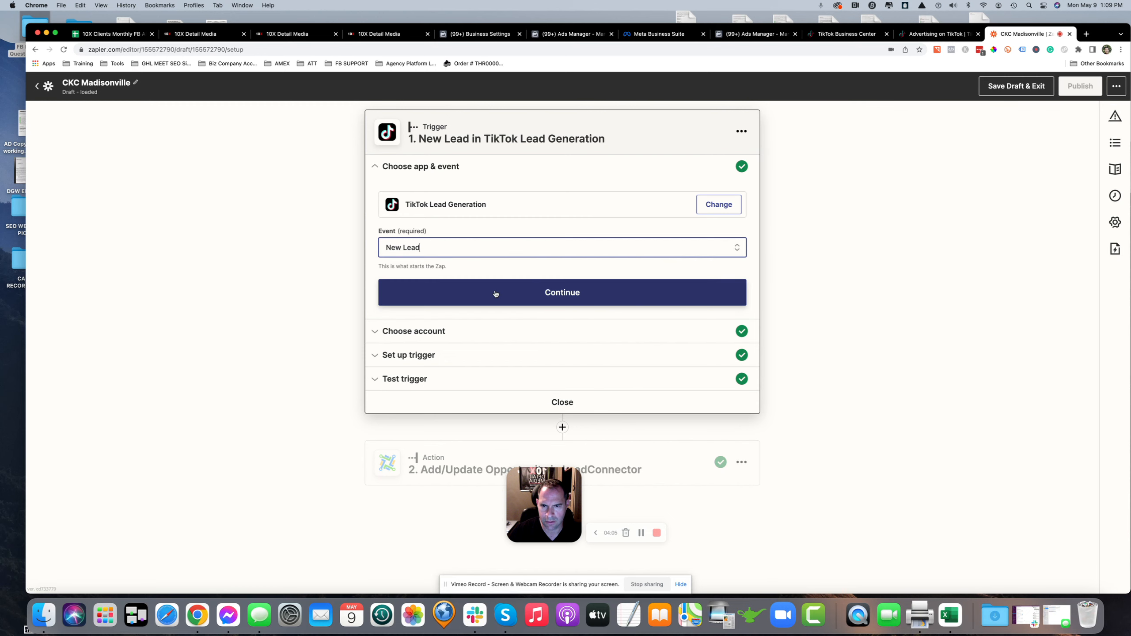
left_click(496, 294)
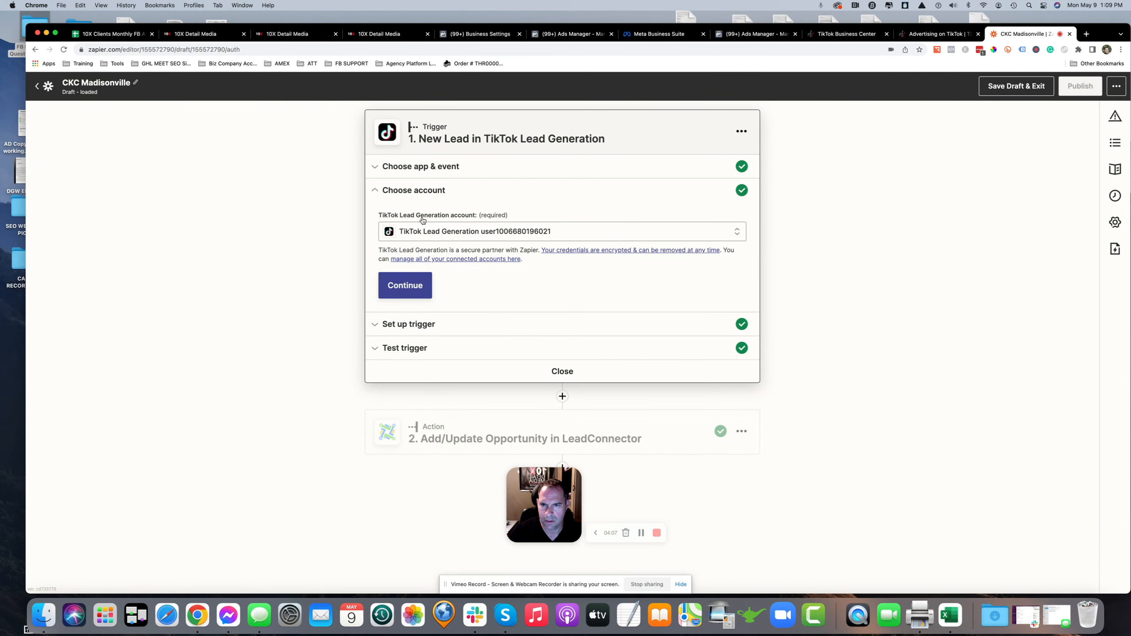
Check the TikTok Lead Generation account against the TikTok Business Center and continue with that account
left_click(479, 233)
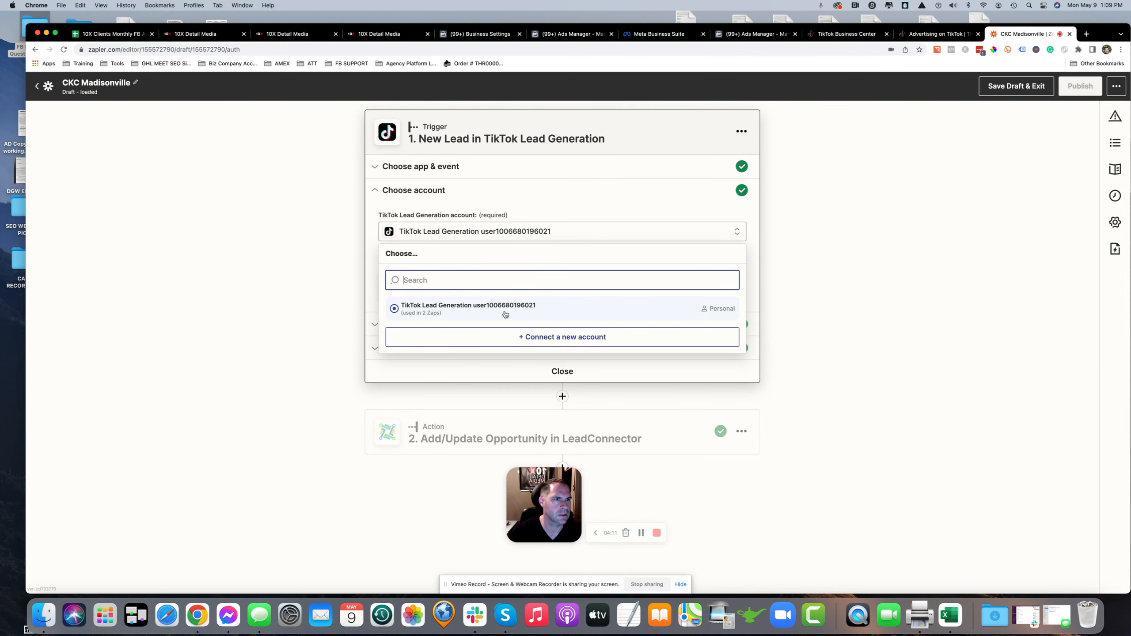
left_click(855, 36)
mouse_move(1077, 86)
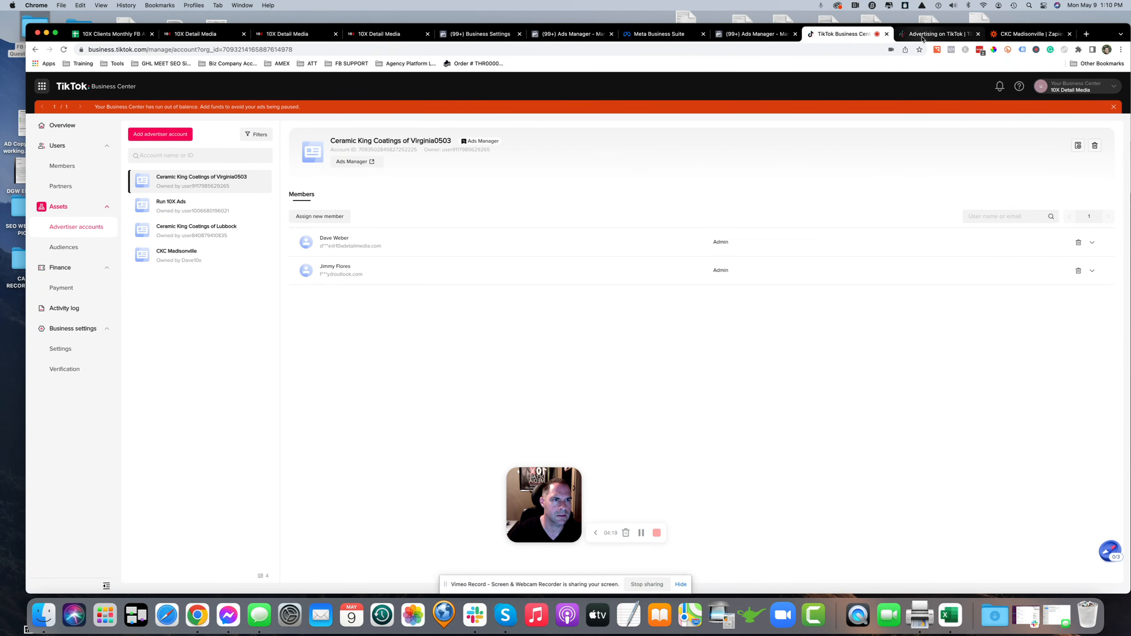
left_click(1028, 34)
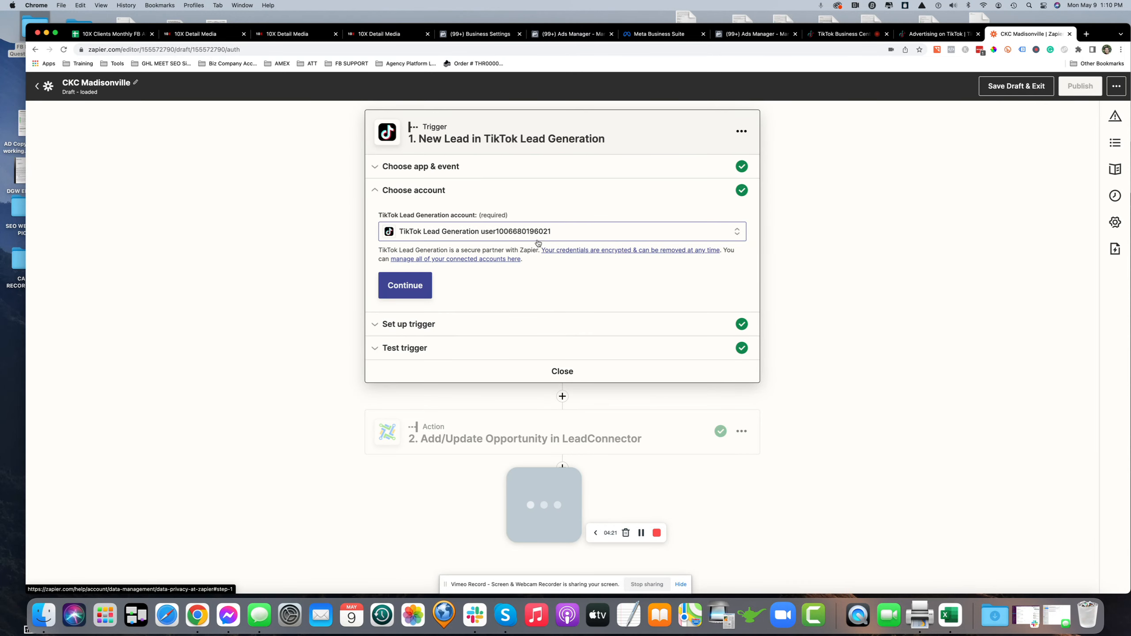
left_click(427, 287)
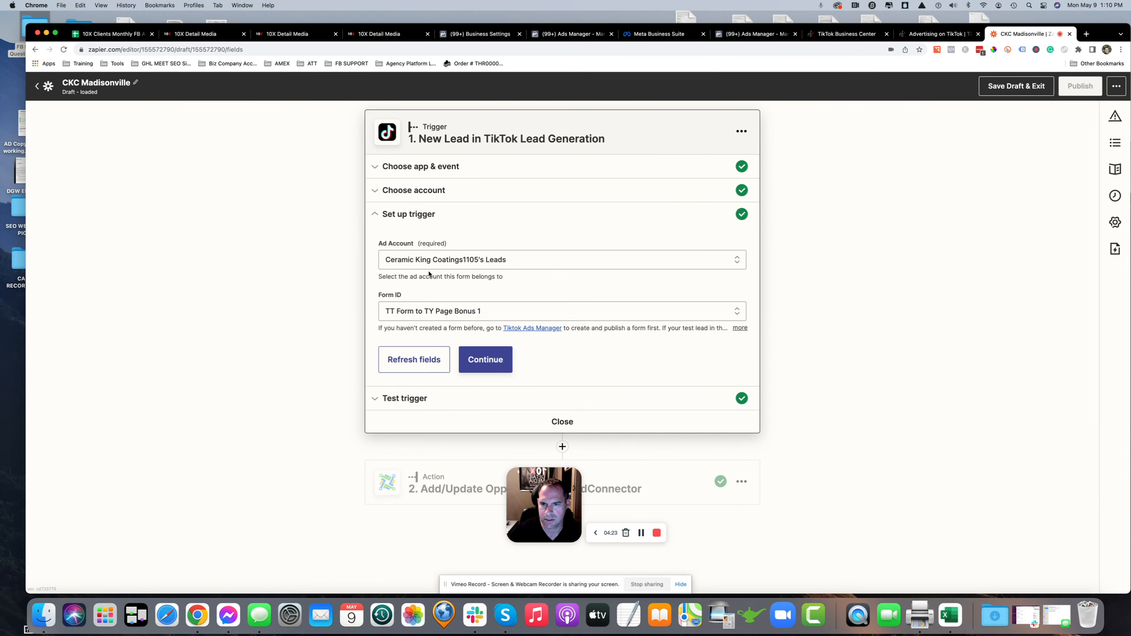
Keep Ceramic King Coatings1105's Leads as the ad account and select TT Form to TY Page Bonus 1 as the form
left_click(399, 264)
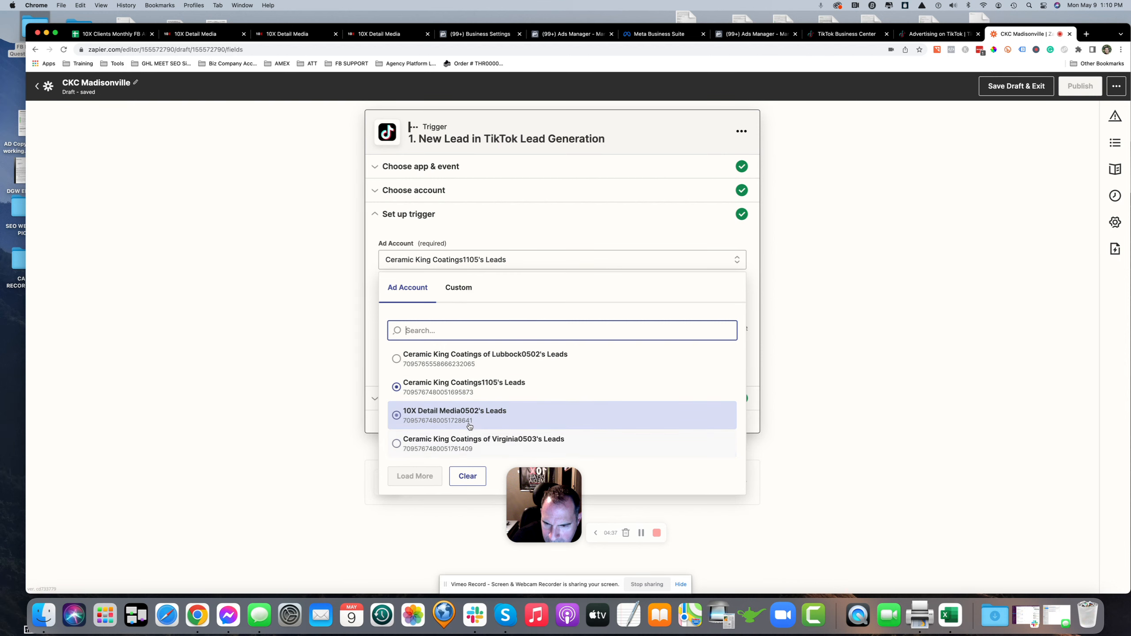
left_click(497, 390)
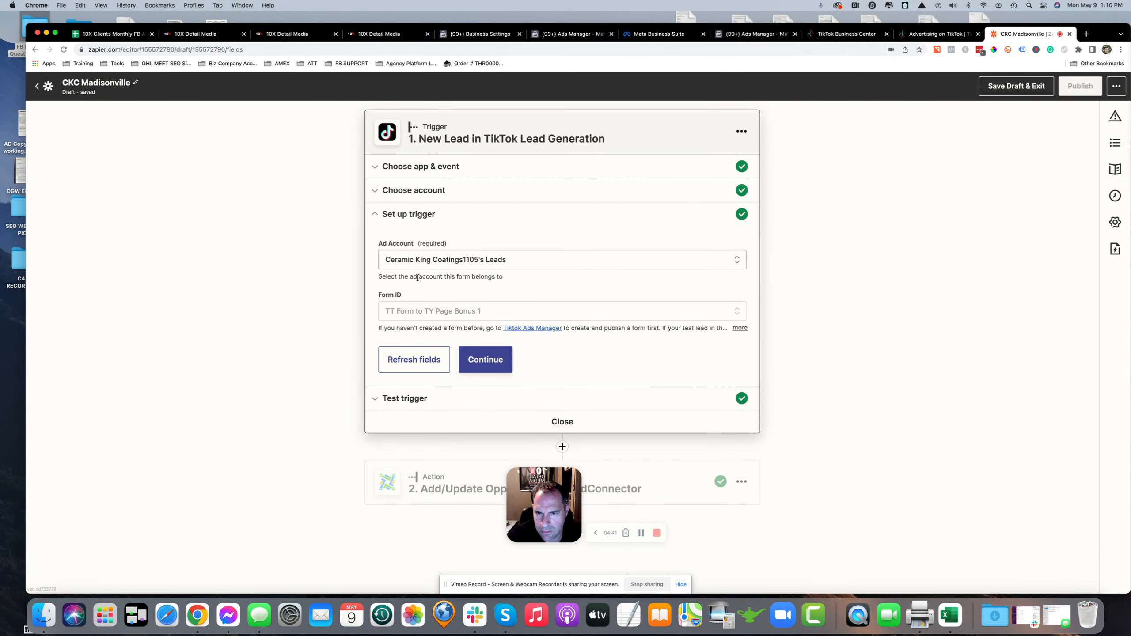
left_click(418, 312)
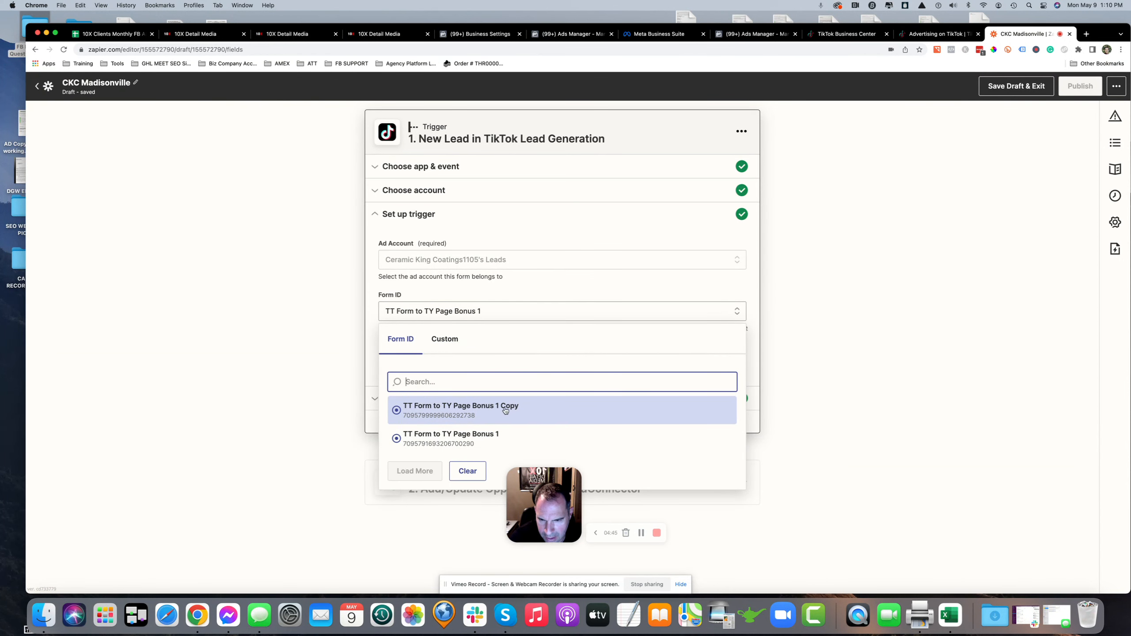
left_click(462, 439)
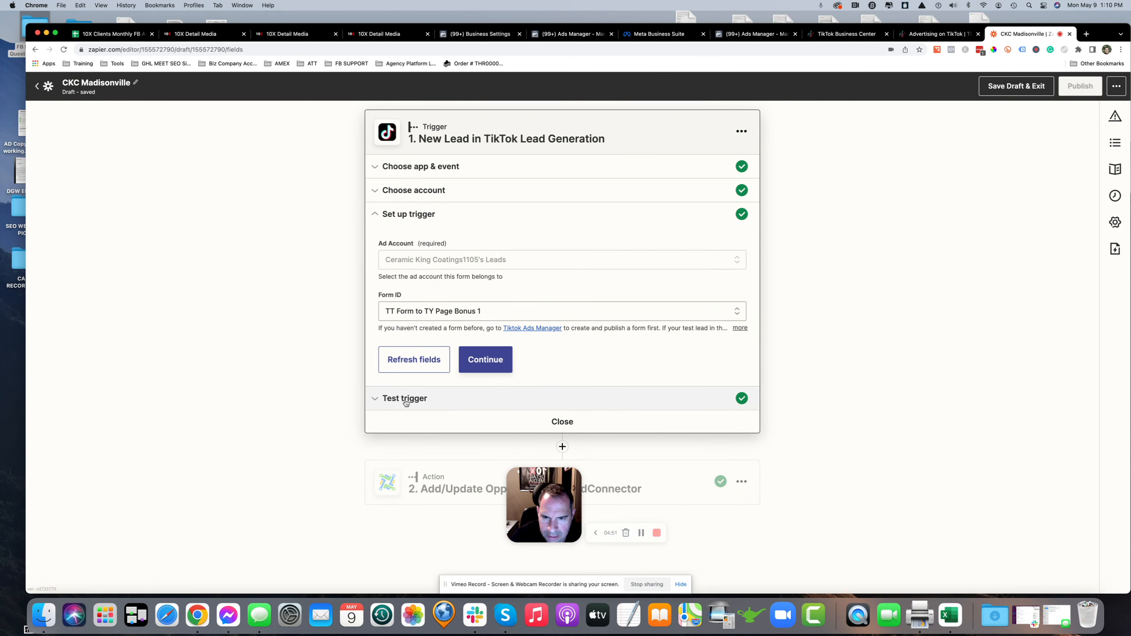
Continue to test the trigger, review the sample lead data, and proceed to the action step
left_click(477, 359)
left_click_drag(566, 506, 976, 543)
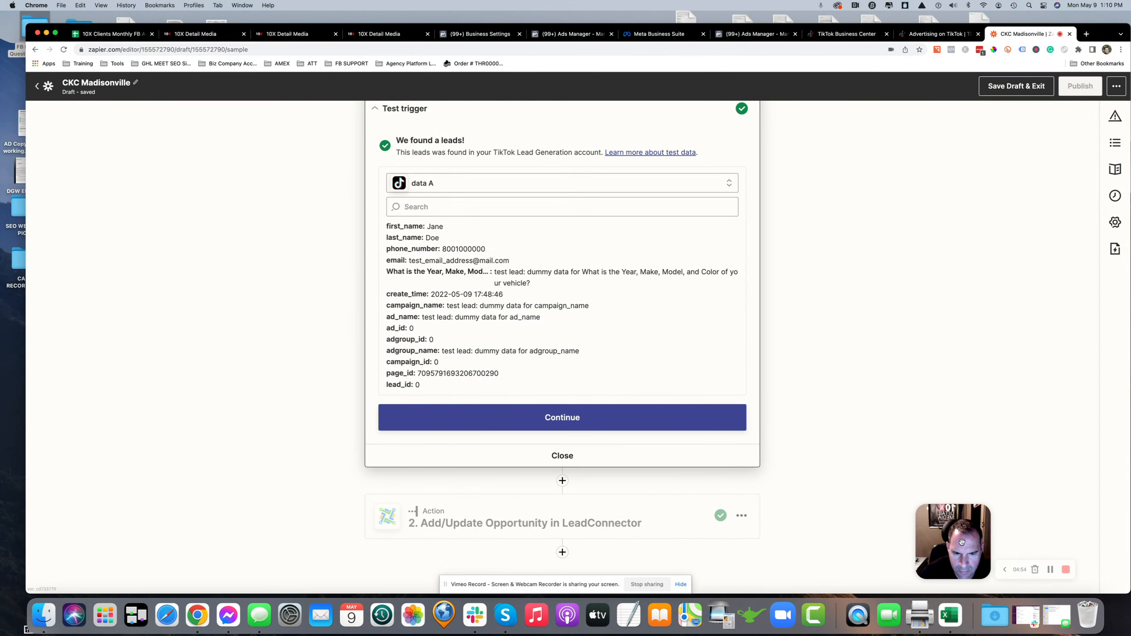
left_click(539, 421)
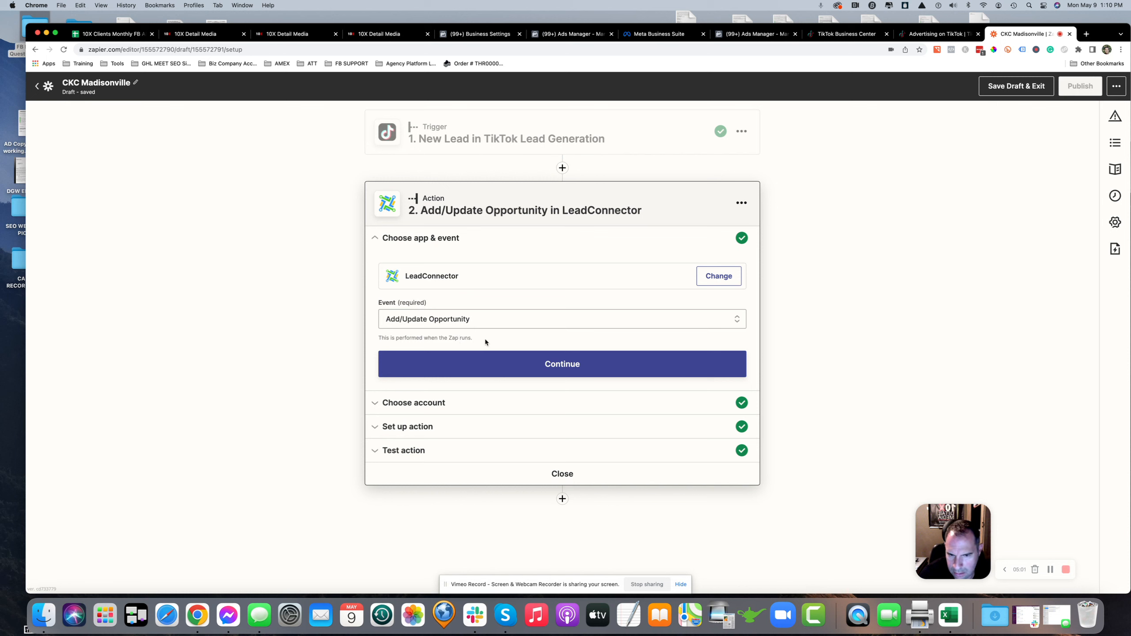
Review the LeadConnector action's account and event options and recheck the test lead in the CRM
left_click(416, 408)
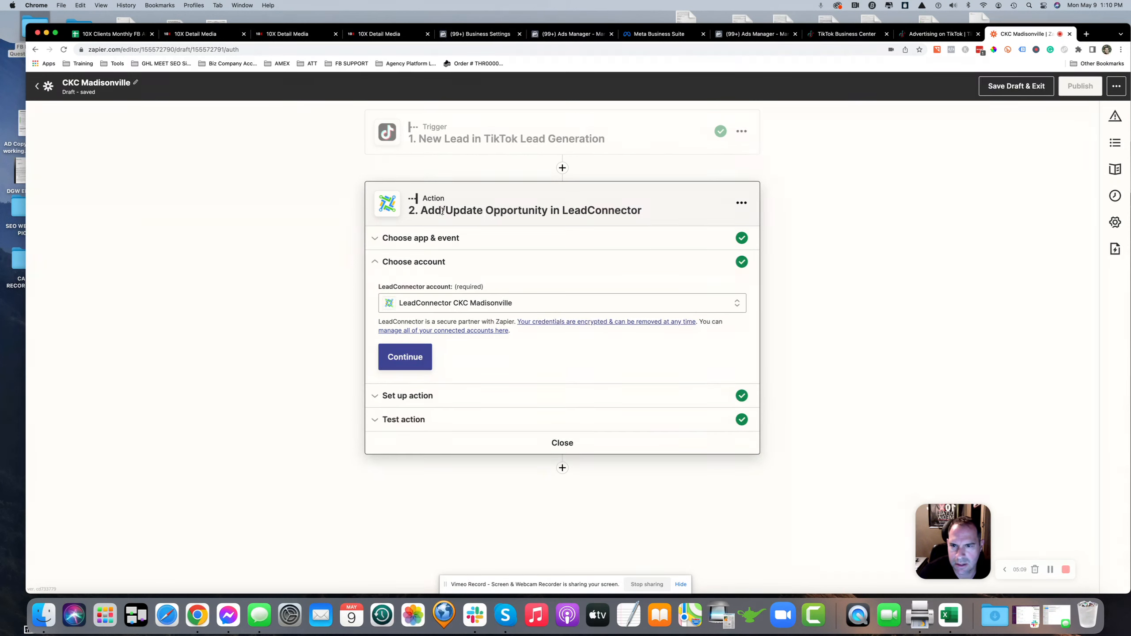
left_click(420, 238)
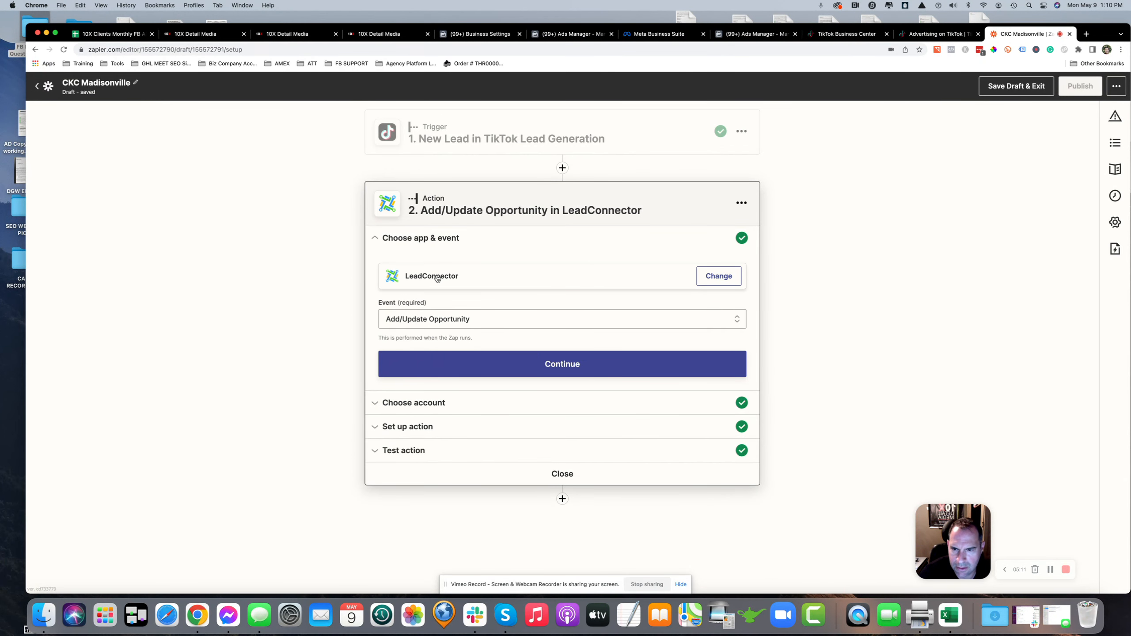
left_click(402, 319)
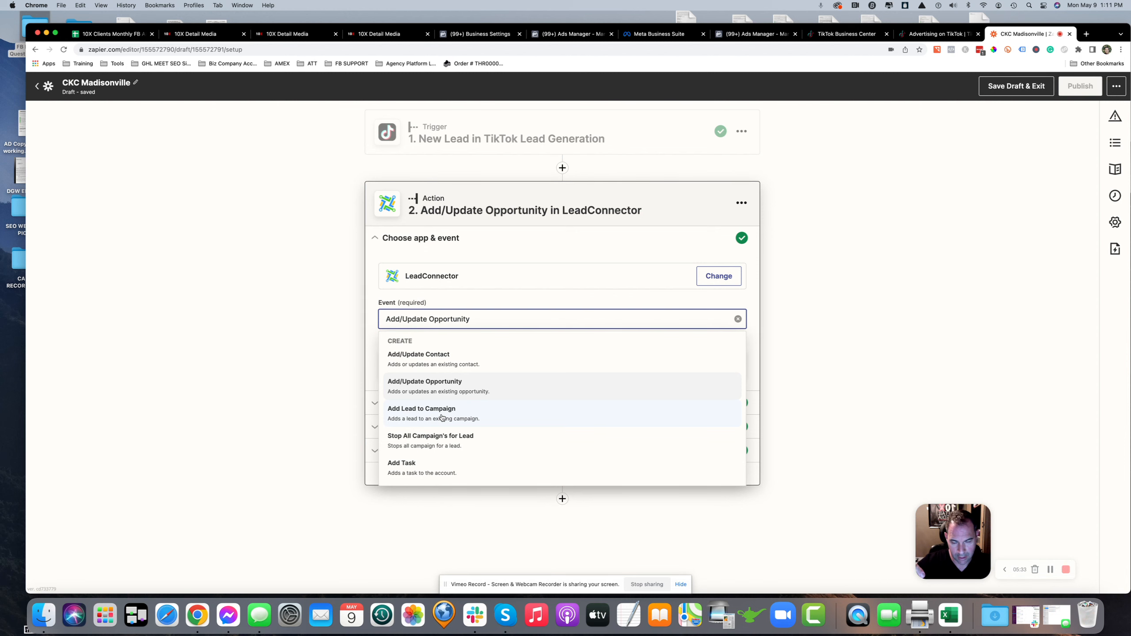
left_click(382, 34)
left_click(68, 123)
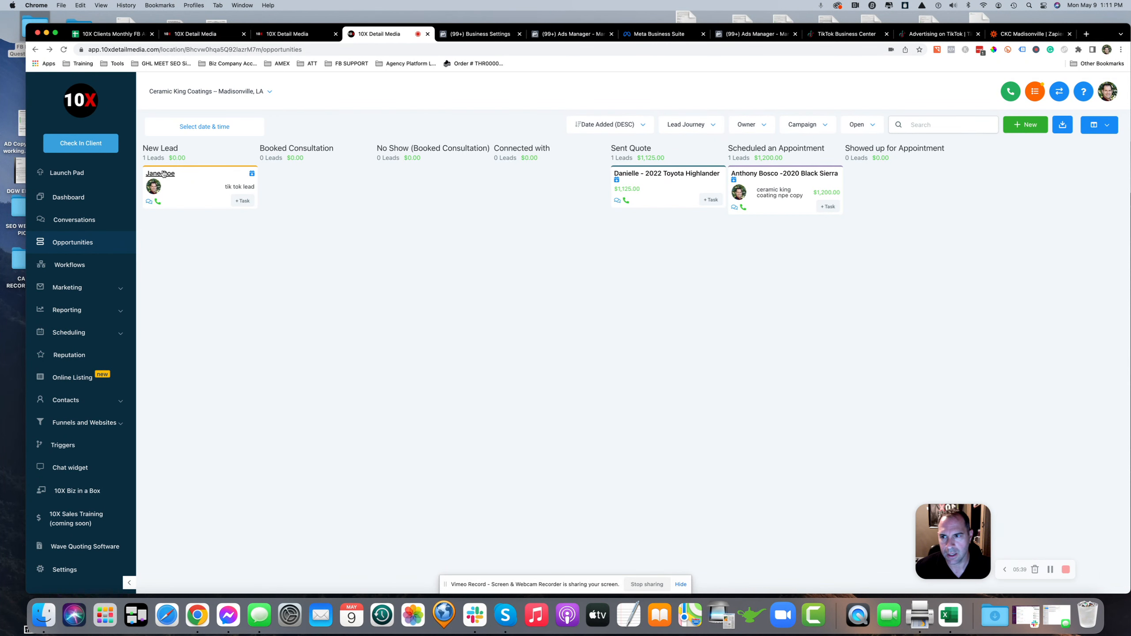
left_click(162, 174)
scroll(107, 511, "down", 6)
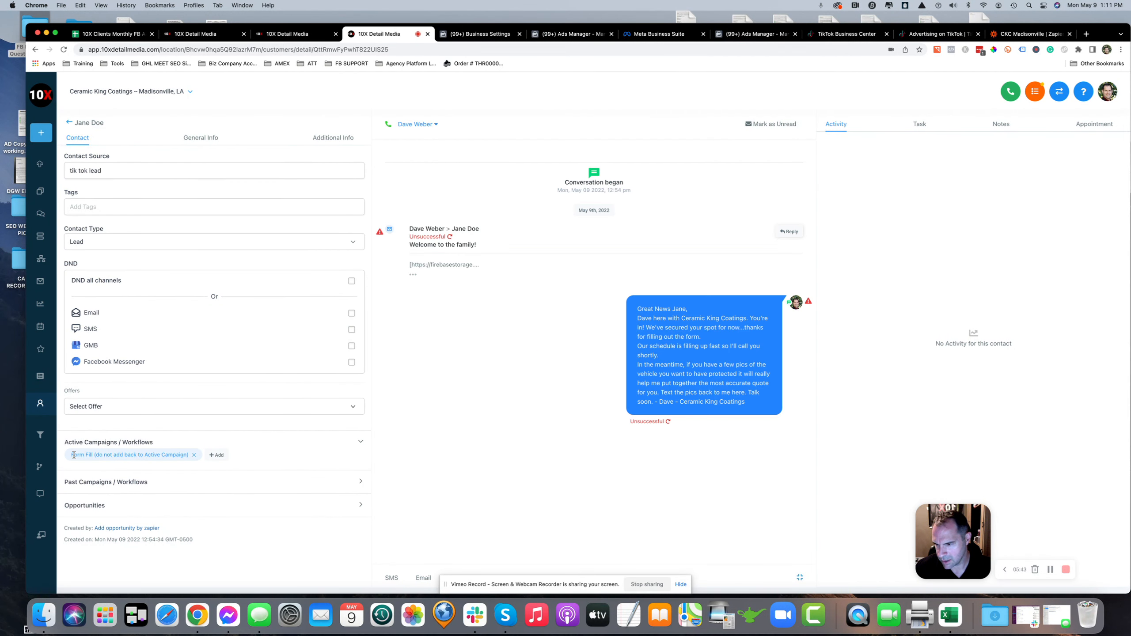
Set the LeadConnector action event to Add/Update Opportunity and continue
left_click(1021, 35)
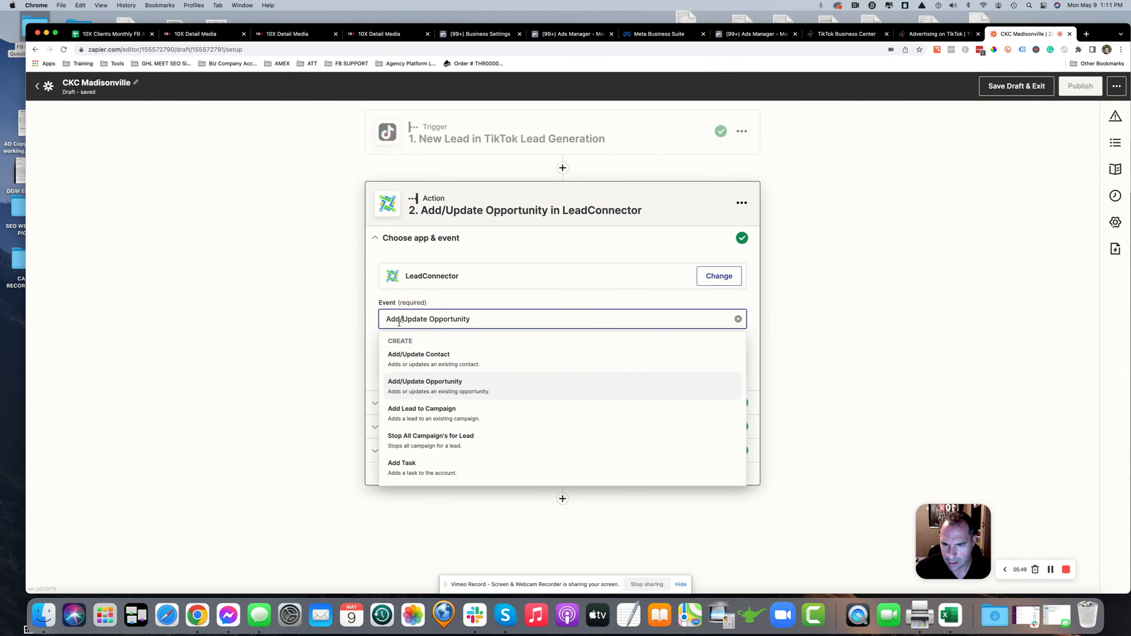
left_click(447, 390)
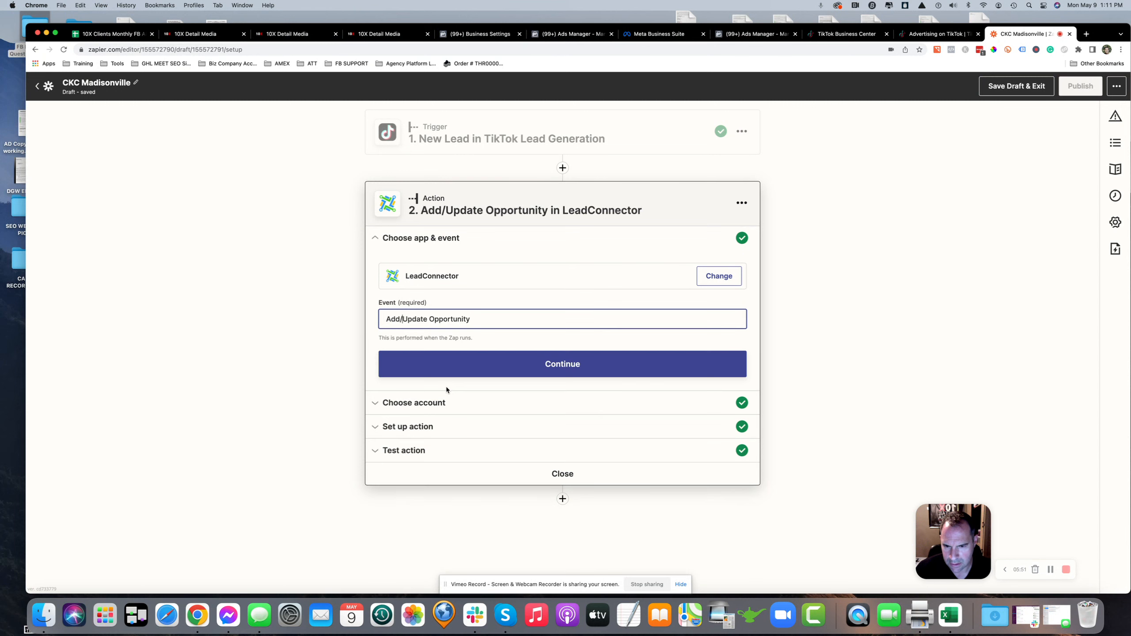
left_click(492, 361)
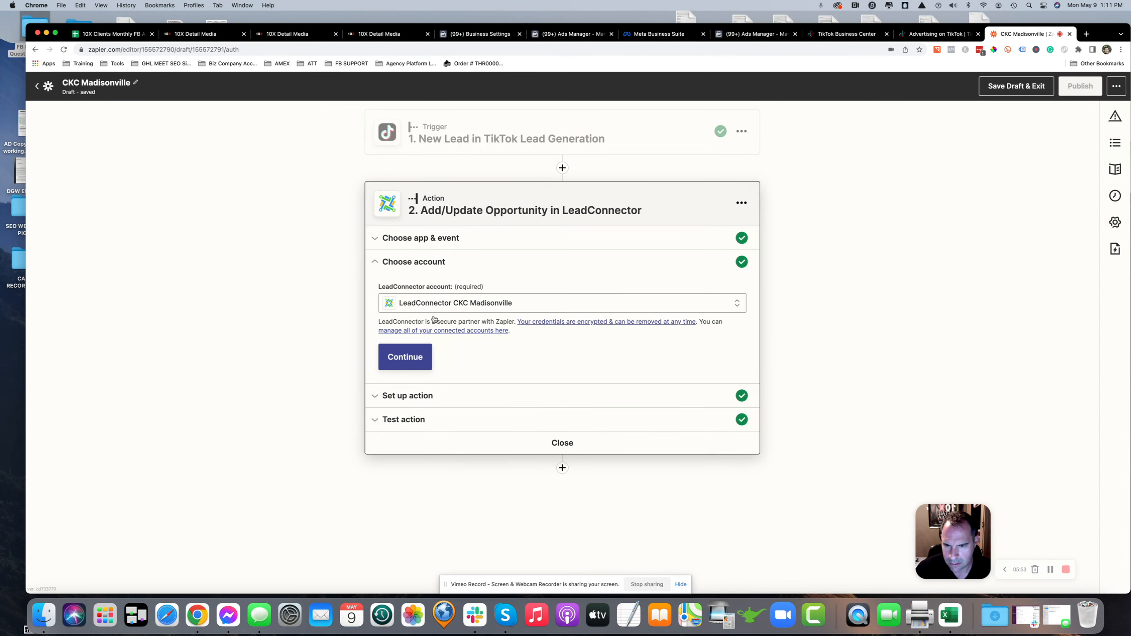
Start connecting a new LeadConnector account and move the authorization window aside
left_click(427, 304)
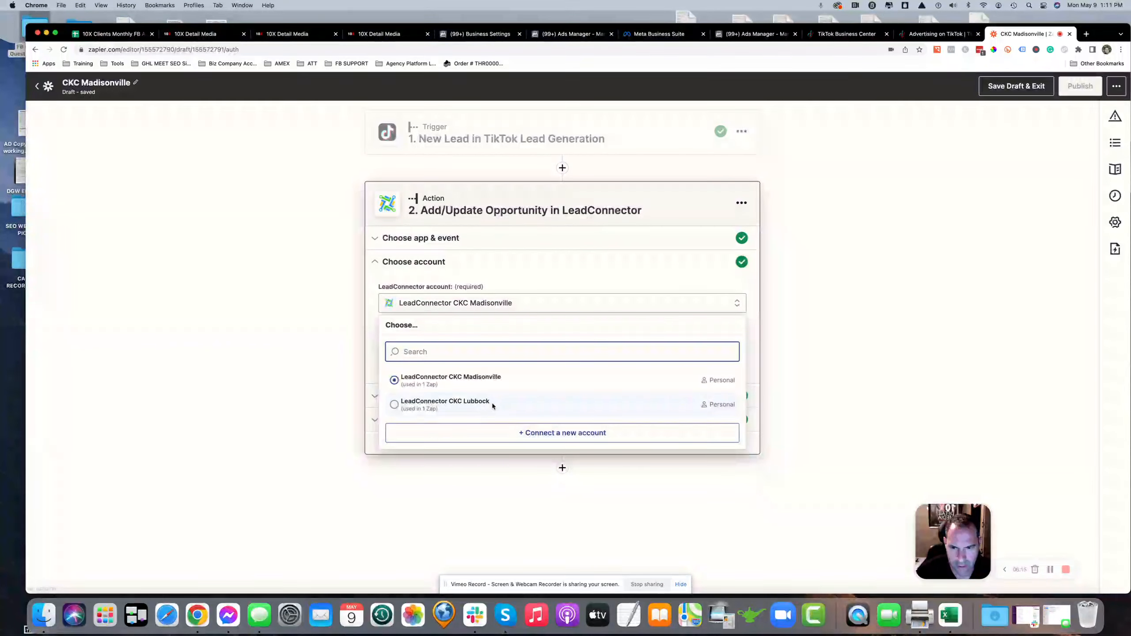
left_click(538, 435)
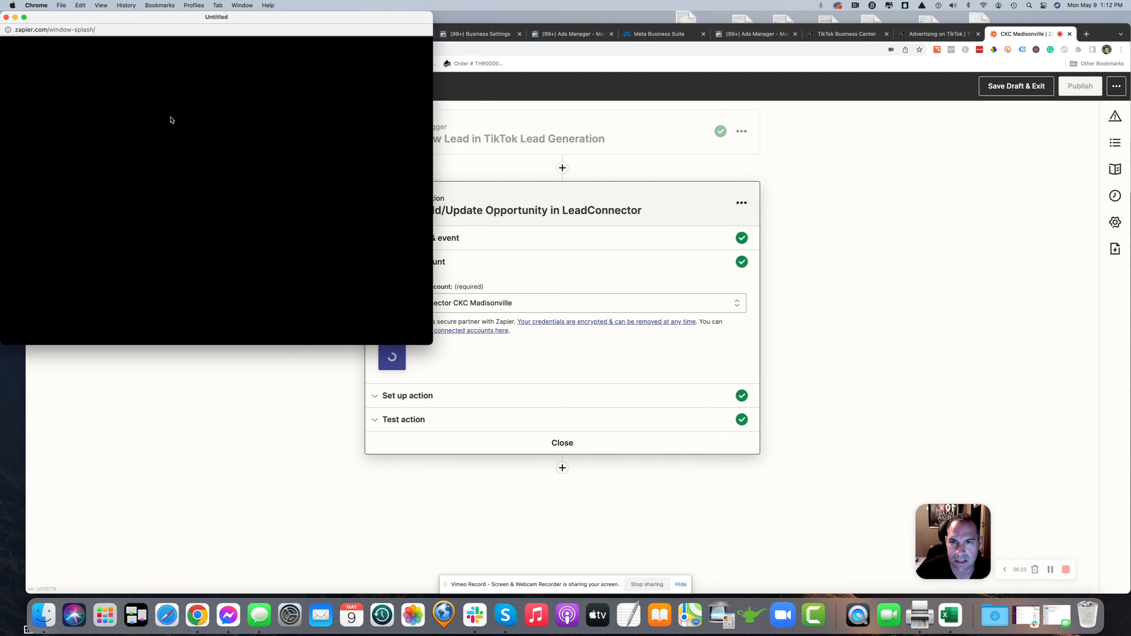
left_click_drag(243, 17, 918, 73)
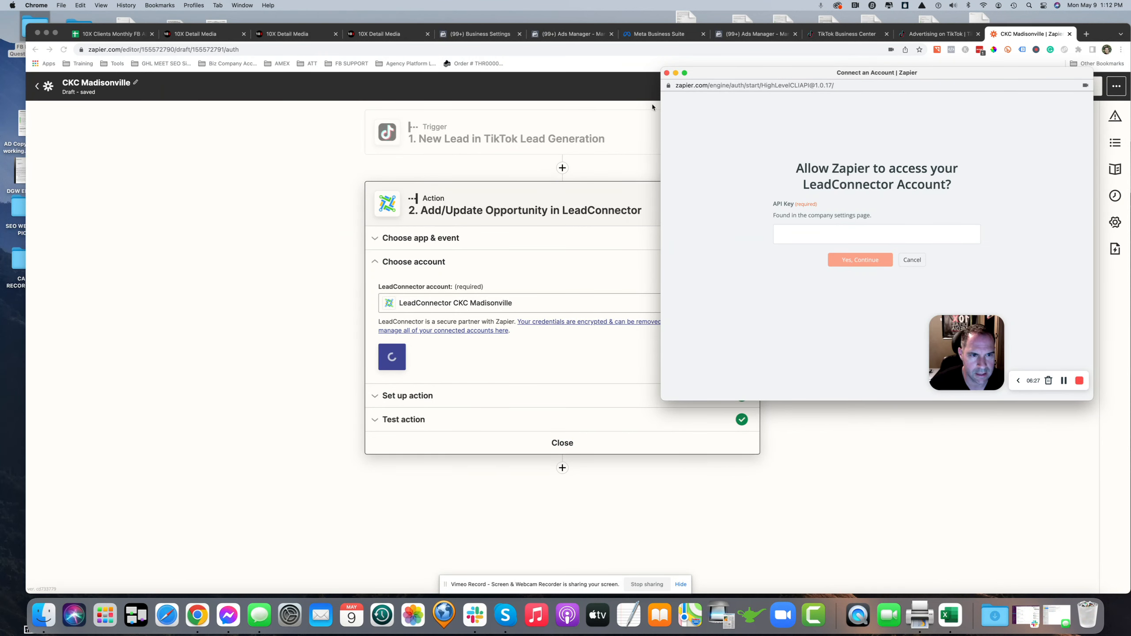
Open the CRM's company settings and copy the location's API key
left_click(376, 34)
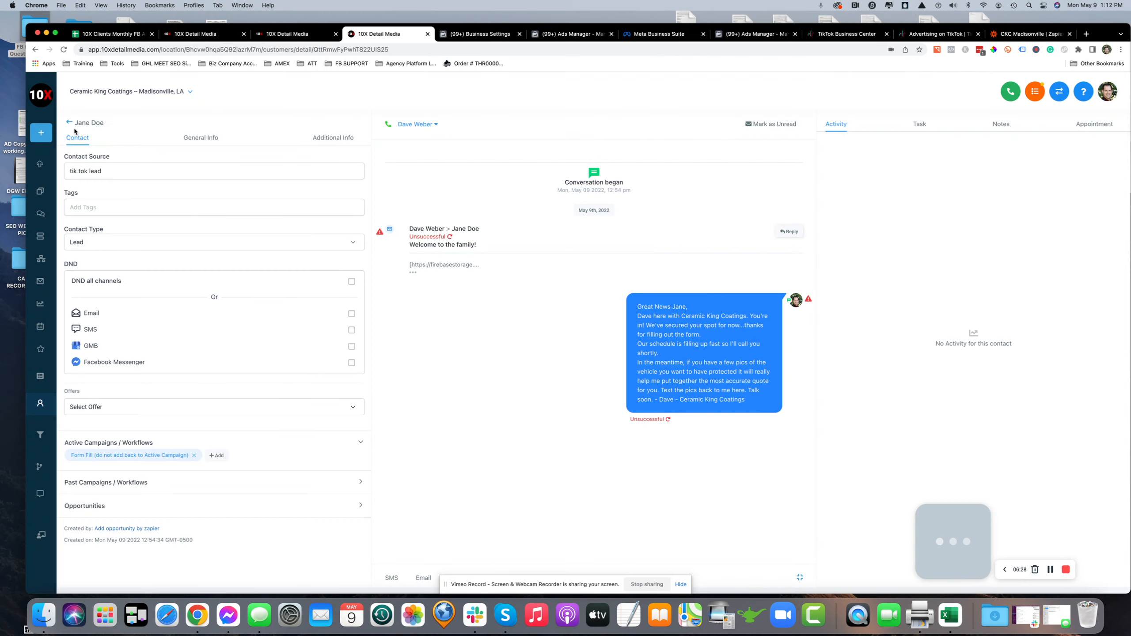
left_click(67, 123)
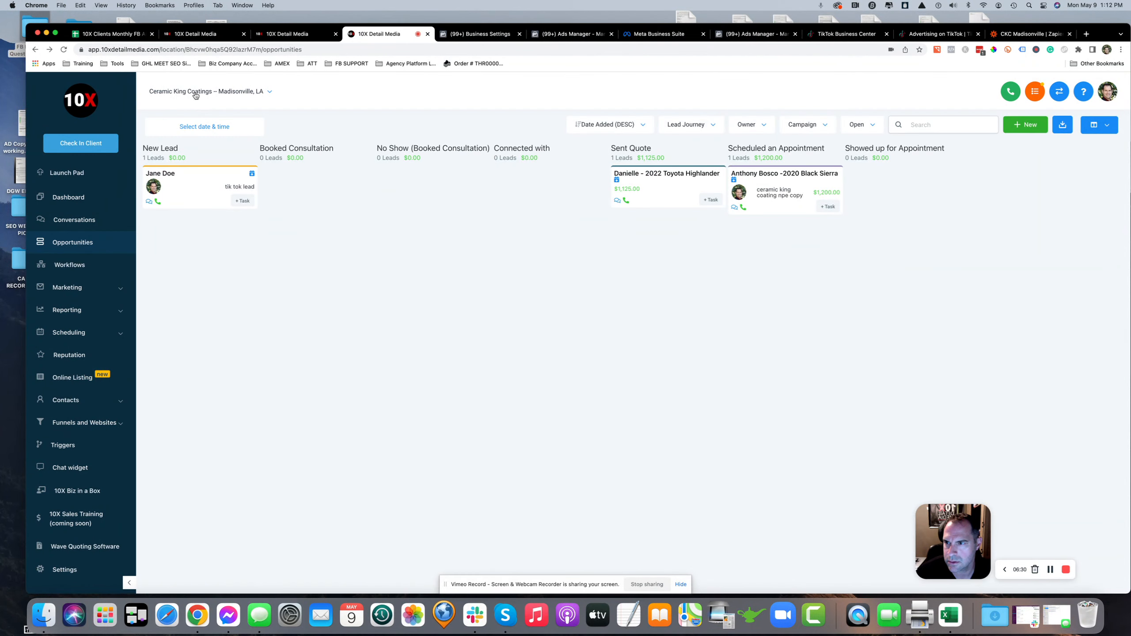
left_click(62, 570)
left_click(190, 138)
scroll(302, 282, "down", 5)
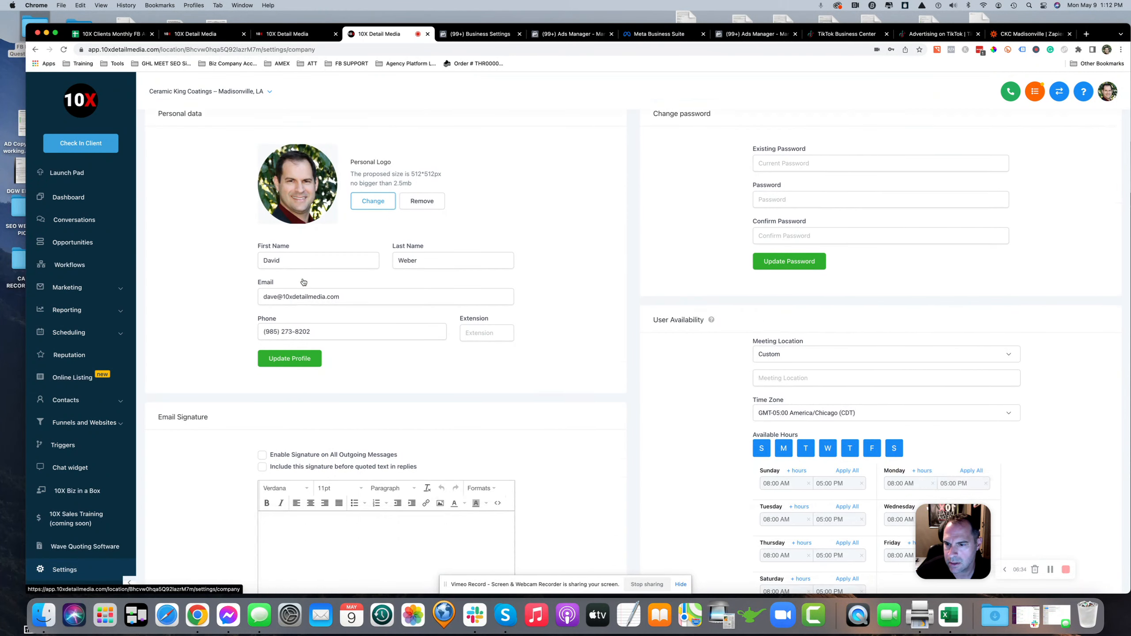
scroll(303, 277, "down", 1)
scroll(306, 271, "up", 3)
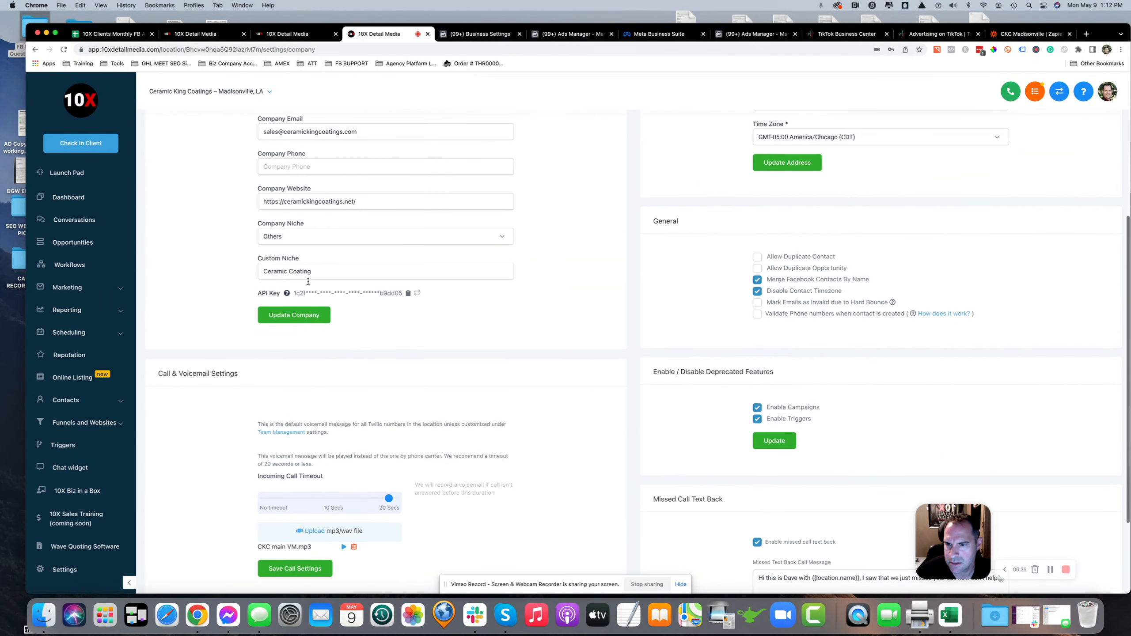
left_click(408, 294)
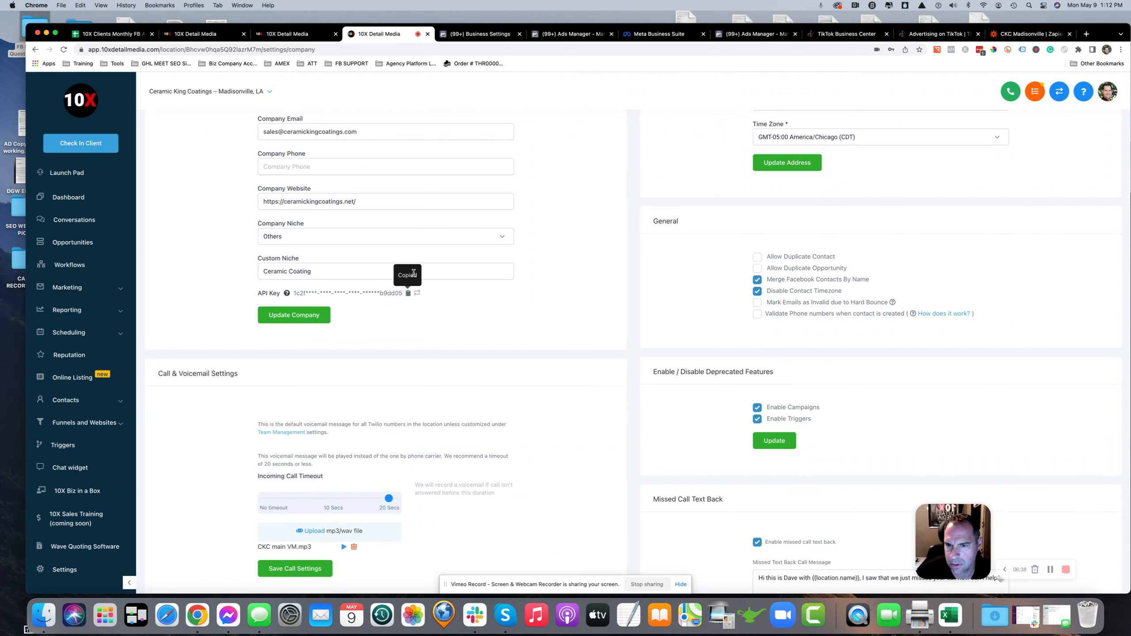
Paste the copied API key into the LeadConnector account authorization and continue
left_click(1029, 34)
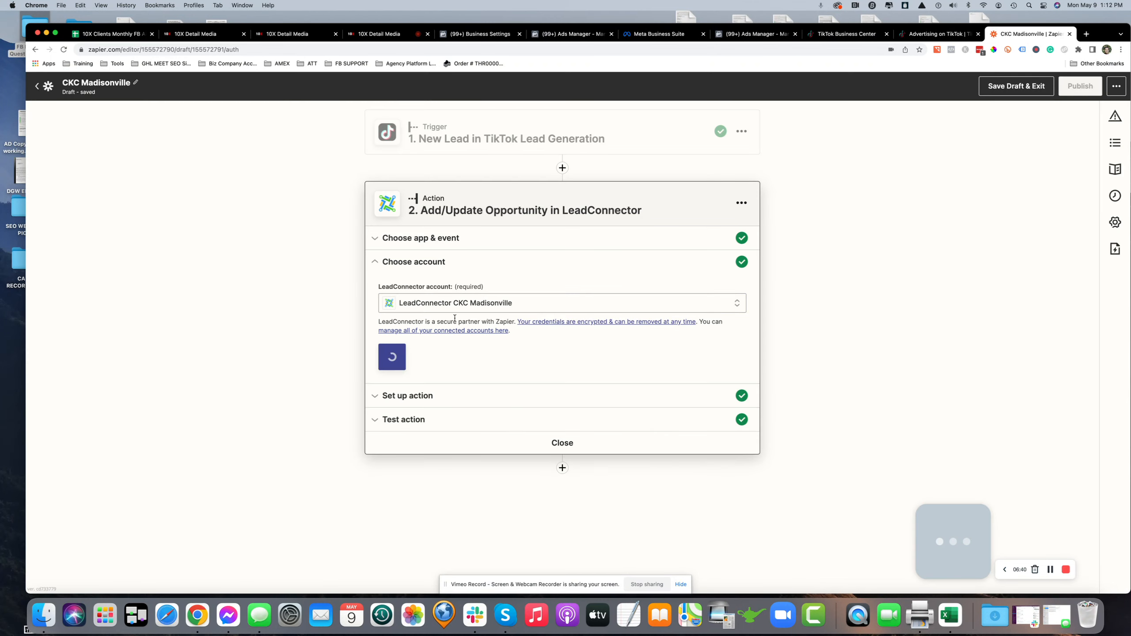
left_click_drag(1111, 30, 1084, 102)
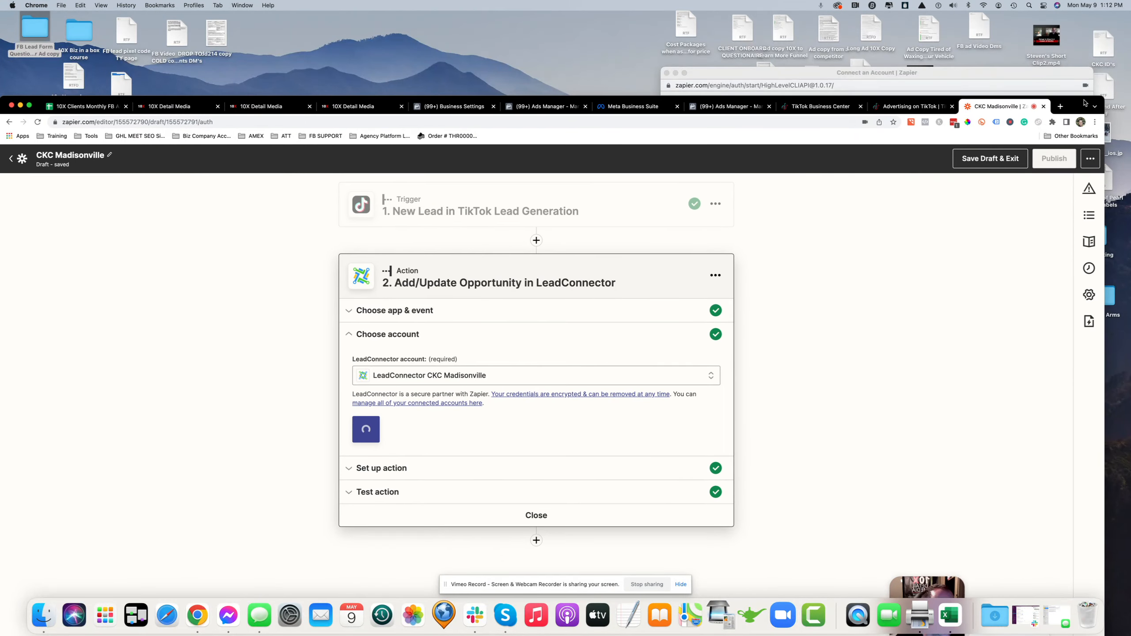
left_click_drag(1022, 71, 1000, 81)
left_click_drag(710, 85, 722, 129)
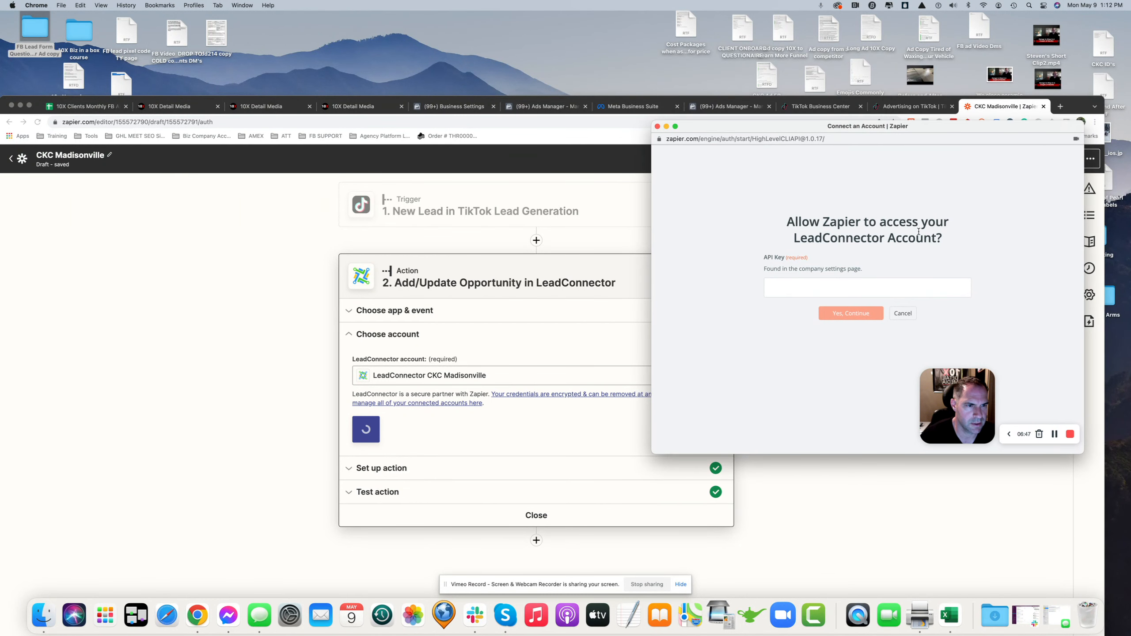
left_click(828, 288)
key("cmd+v")
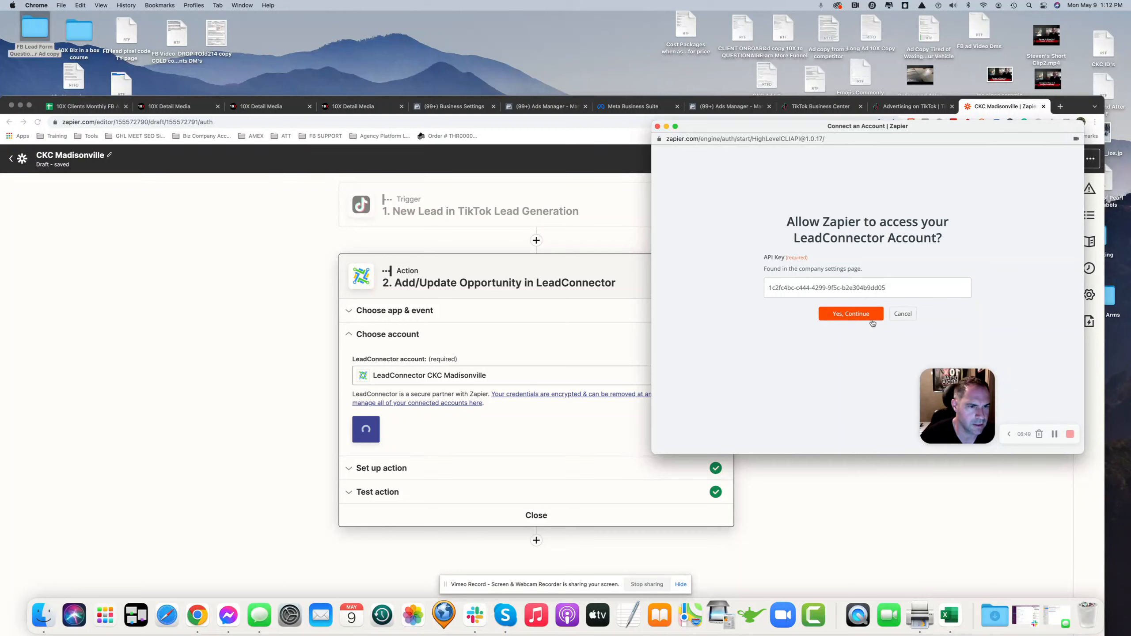
left_click(658, 127)
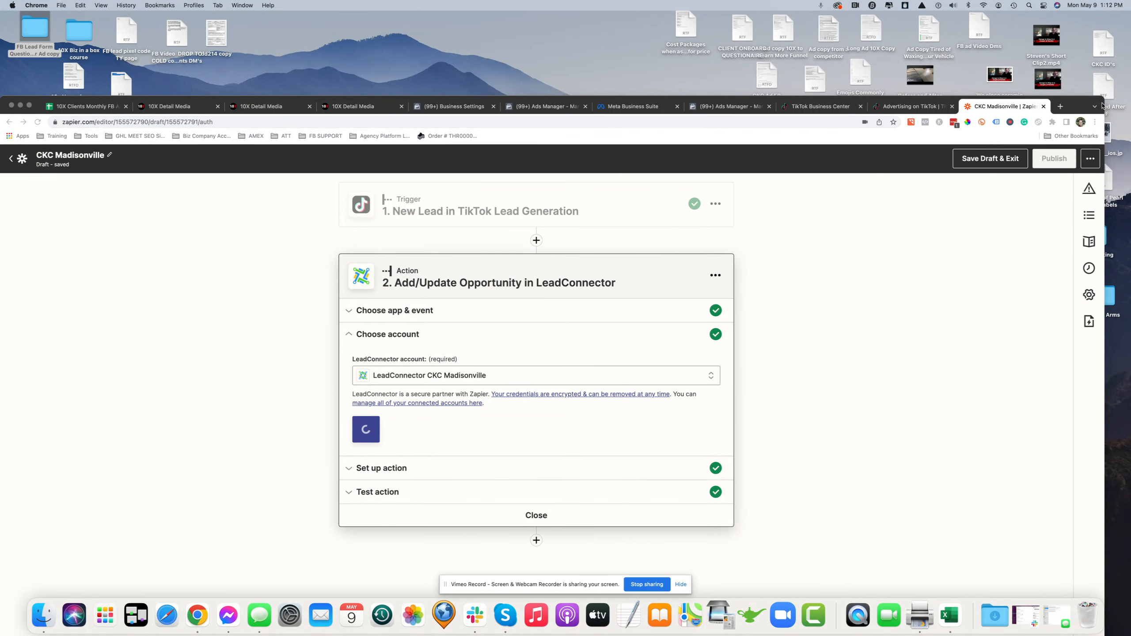
Continue with the connected LeadConnector CKC Madisonville account to the action's setup fields
left_click_drag(1102, 106, 1115, 18)
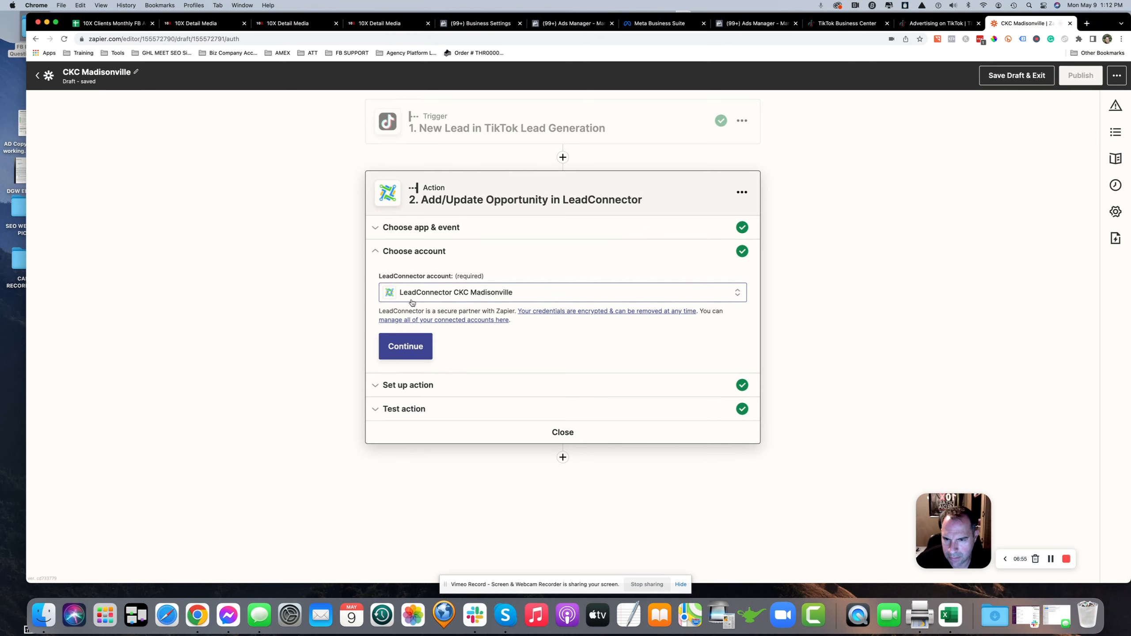
left_click(415, 348)
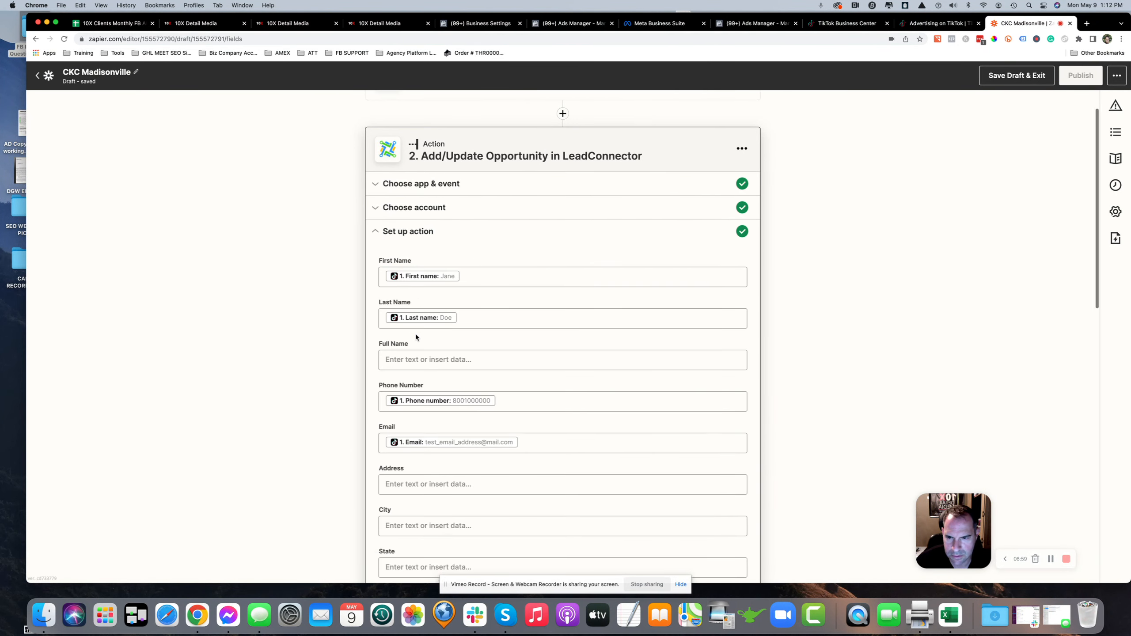
left_click(405, 218)
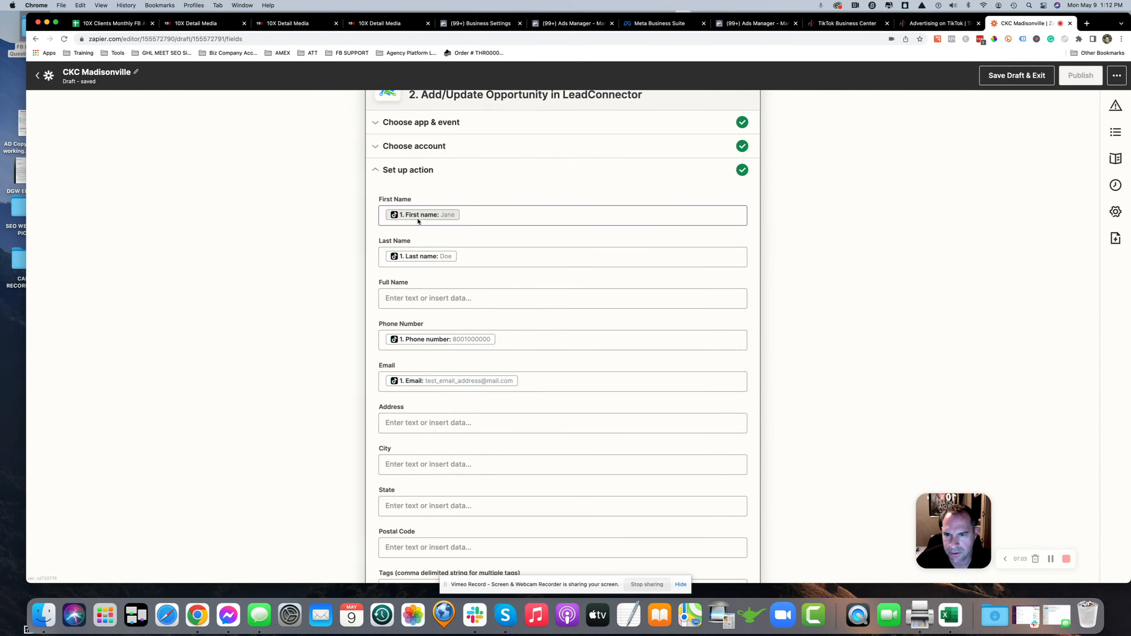
left_click(419, 261)
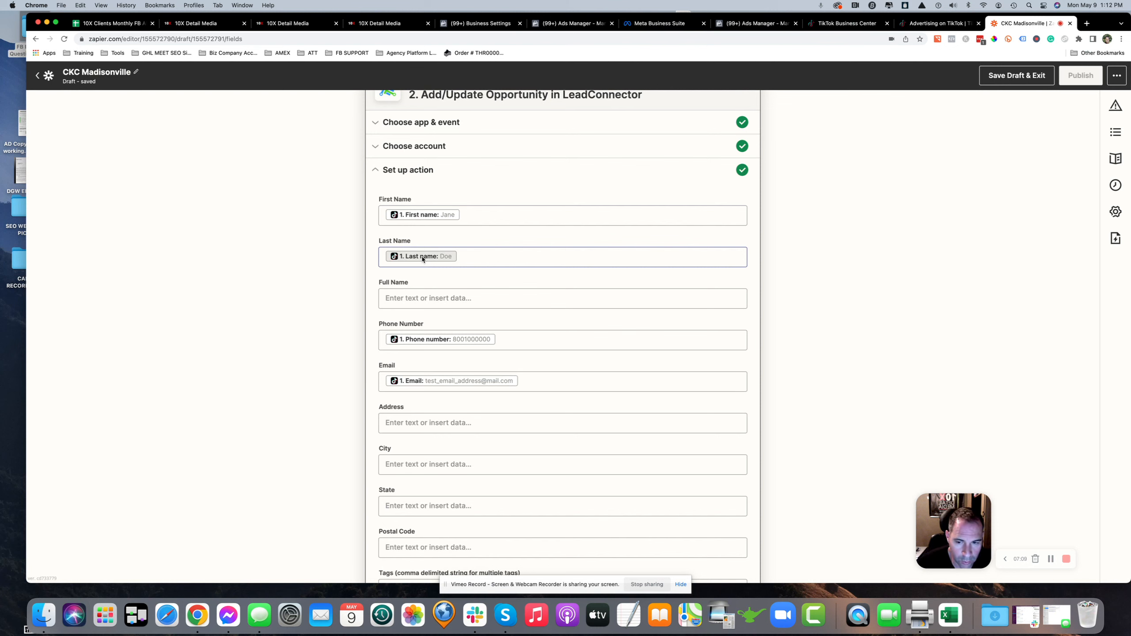
Review the TikTok instant forms list and their selection checkboxes
left_click(925, 27)
mouse_move(146, 240)
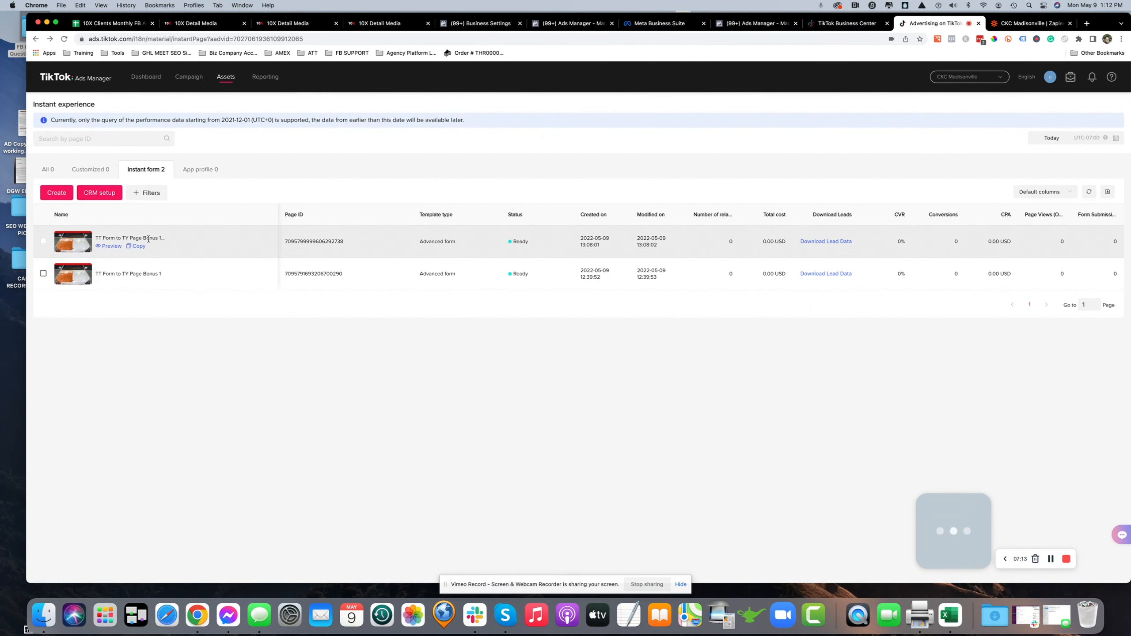
left_click(43, 241)
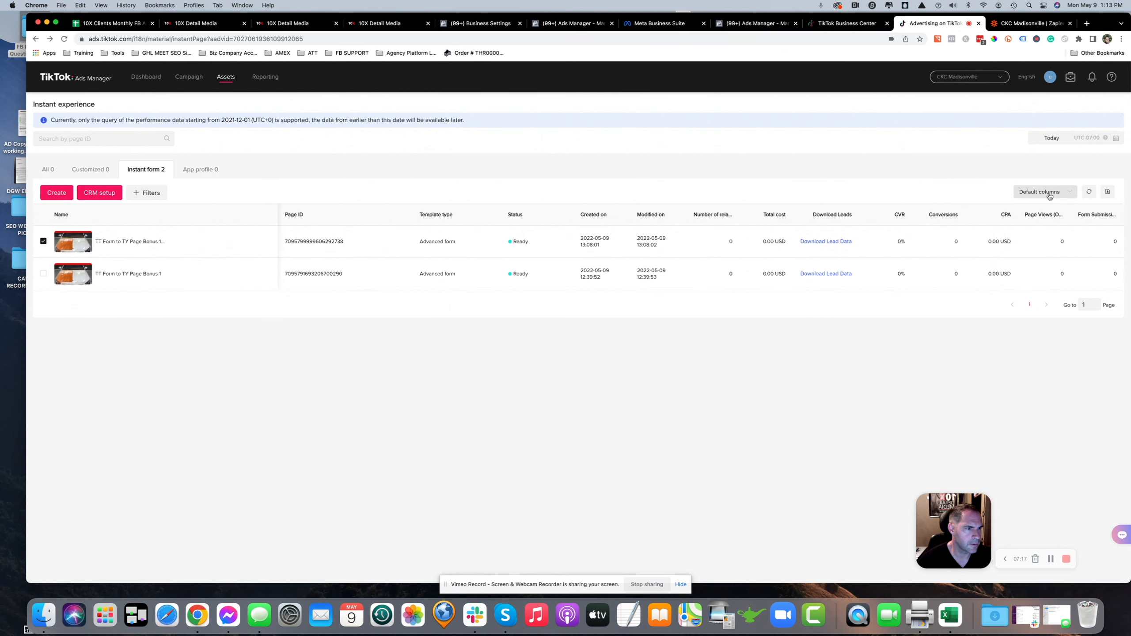
mouse_move(128, 238)
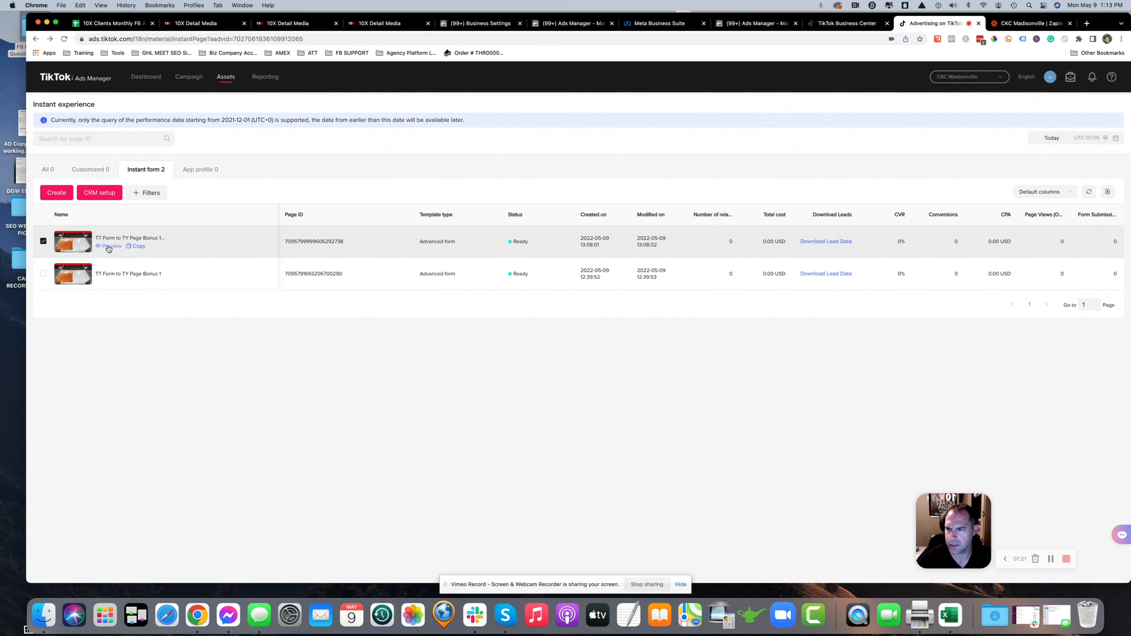
left_click(43, 242)
left_click(43, 274)
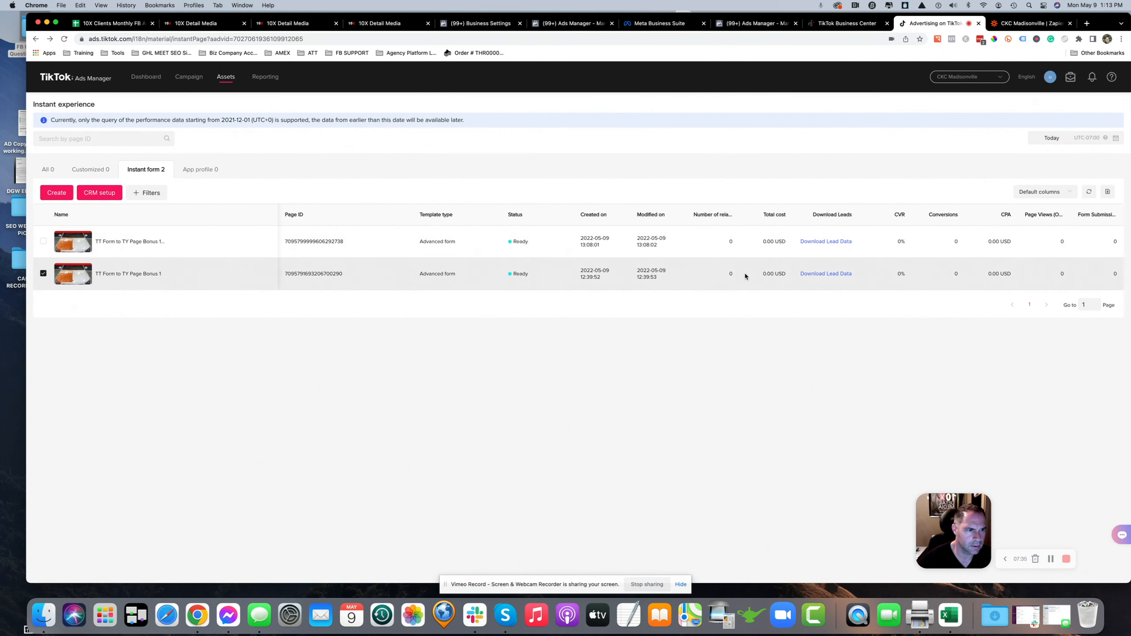
left_click(43, 273)
mouse_move(91, 271)
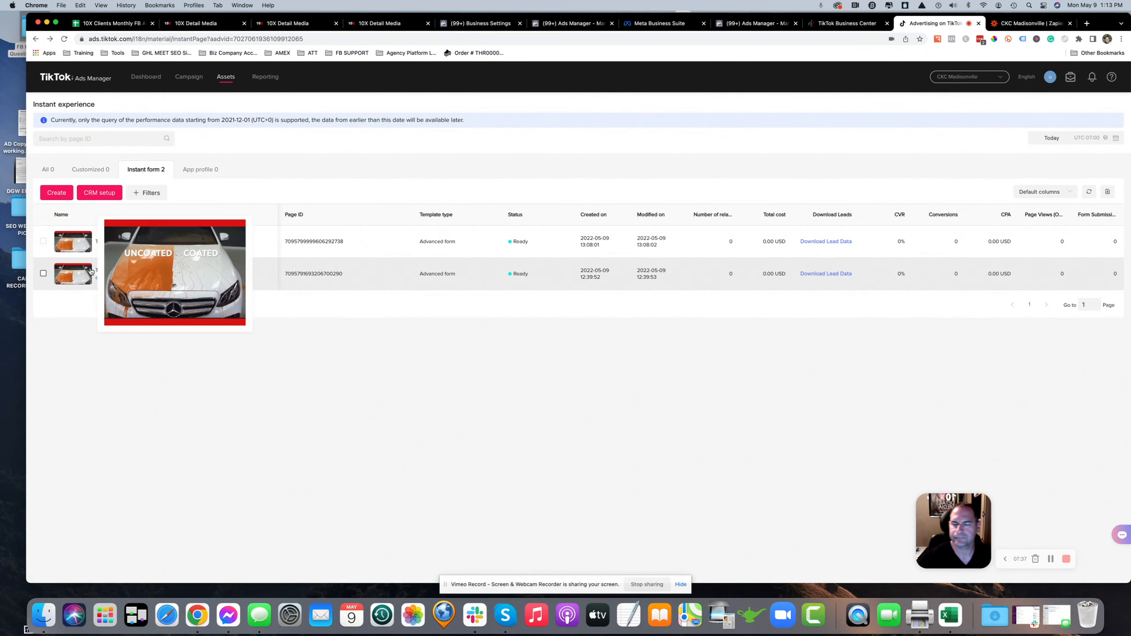
Scroll through the LeadConnector action's field mappings
left_click(1031, 23)
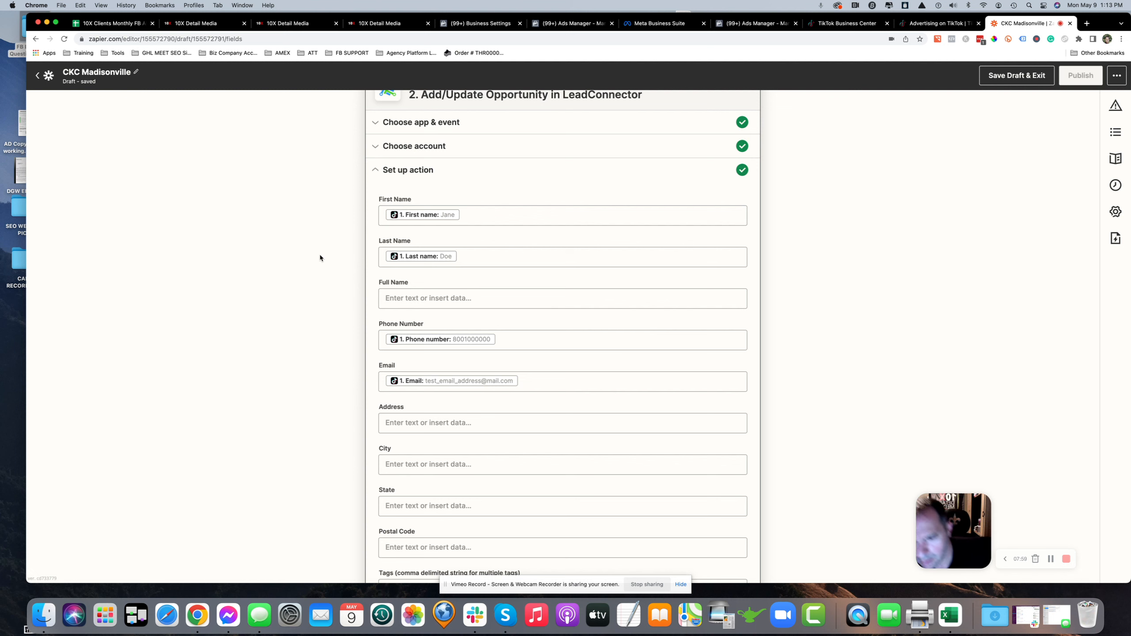
scroll(320, 257, "down", 10)
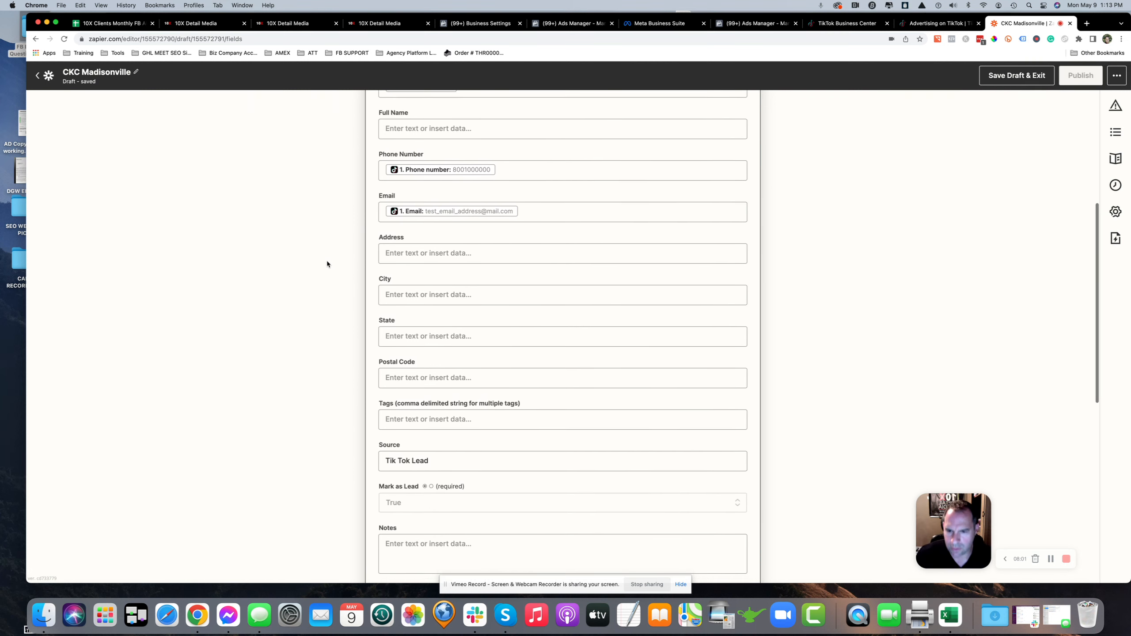
scroll(399, 253, "up", 4)
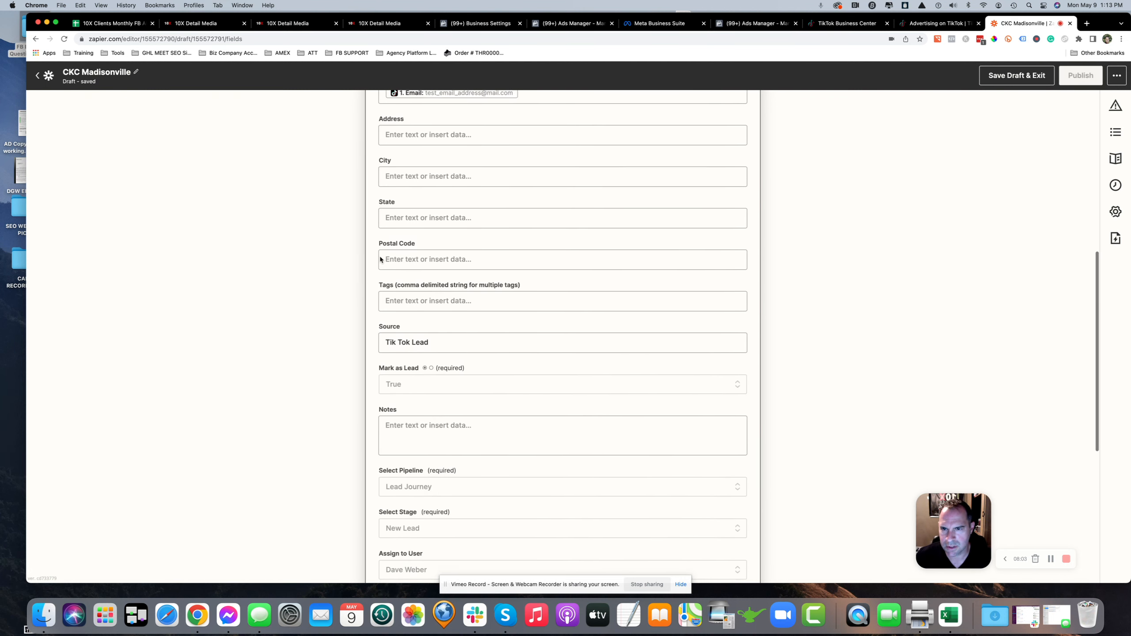
scroll(400, 307, "down", 1)
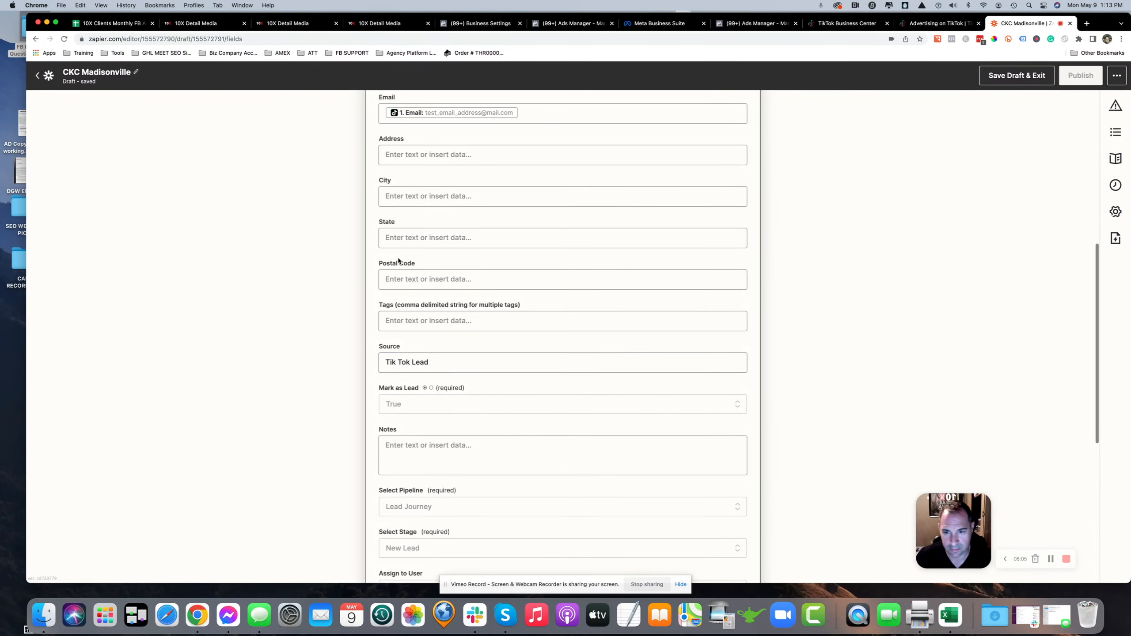
scroll(404, 253, "up", 1)
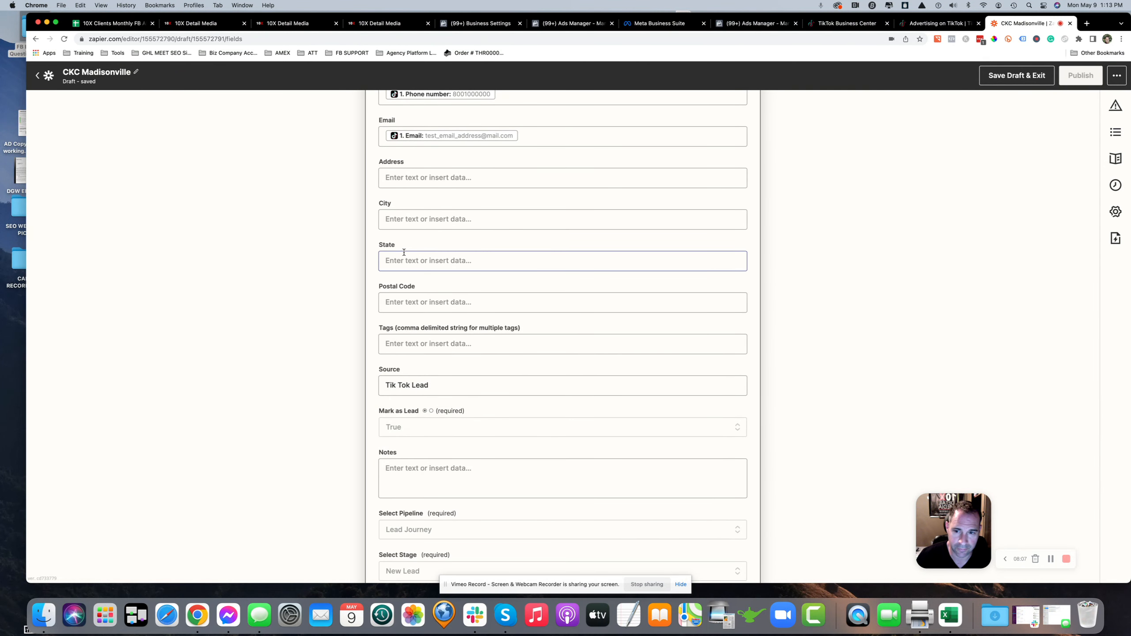
scroll(403, 252, "down", 3)
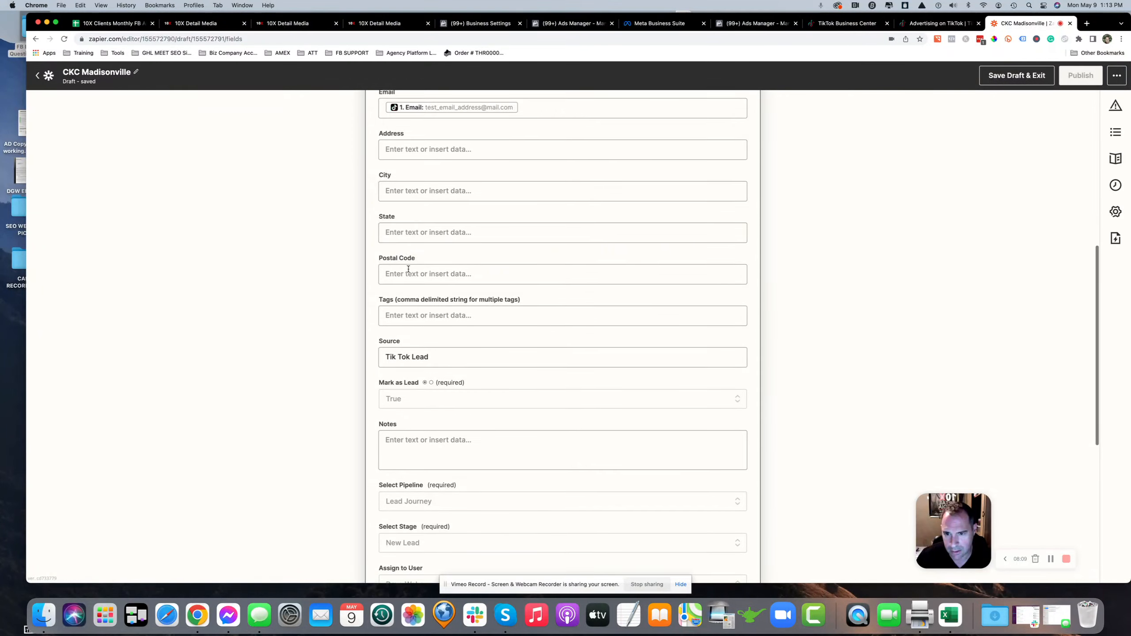
scroll(408, 272, "up", 15)
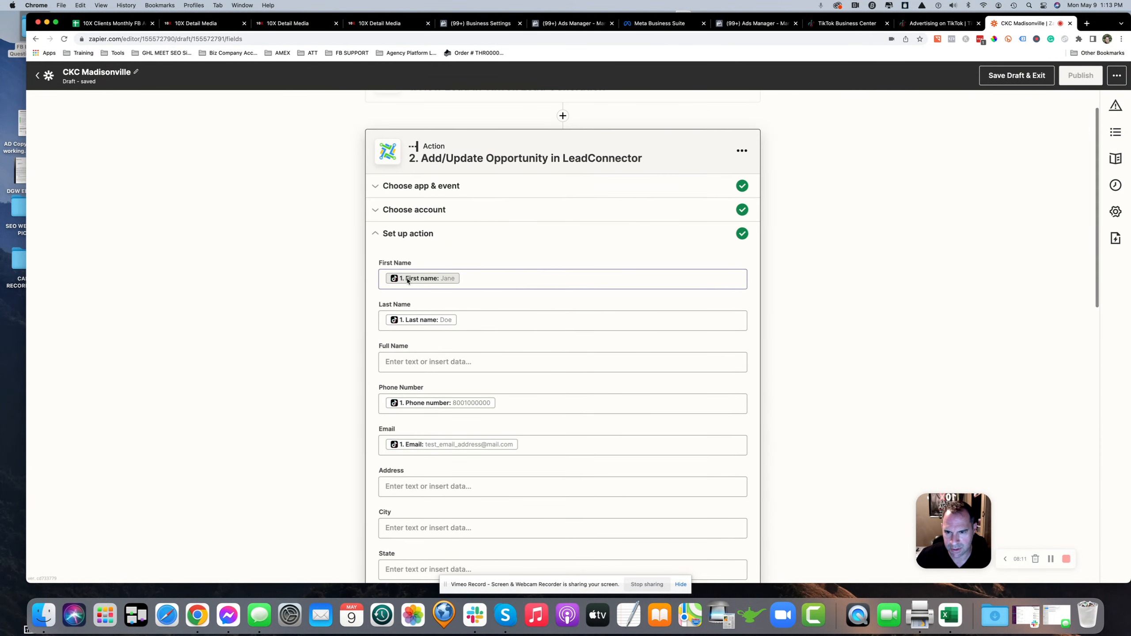
scroll(417, 441, "down", 12)
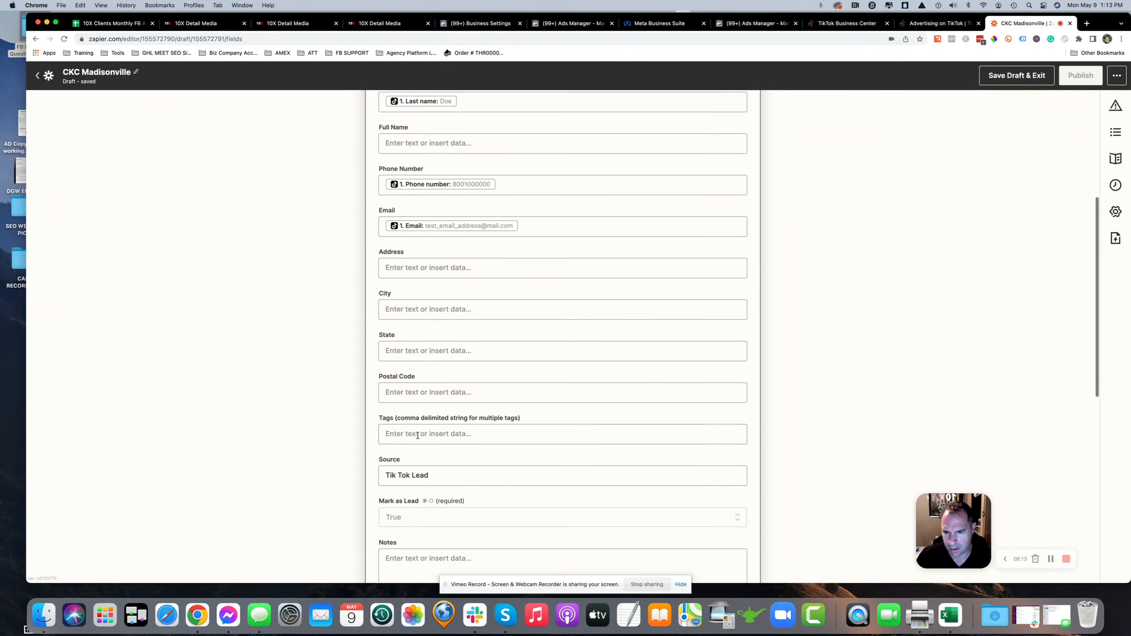
Inspect the Source field's data options and compare with the test lead on the CRM's Opportunities board
left_click(432, 382)
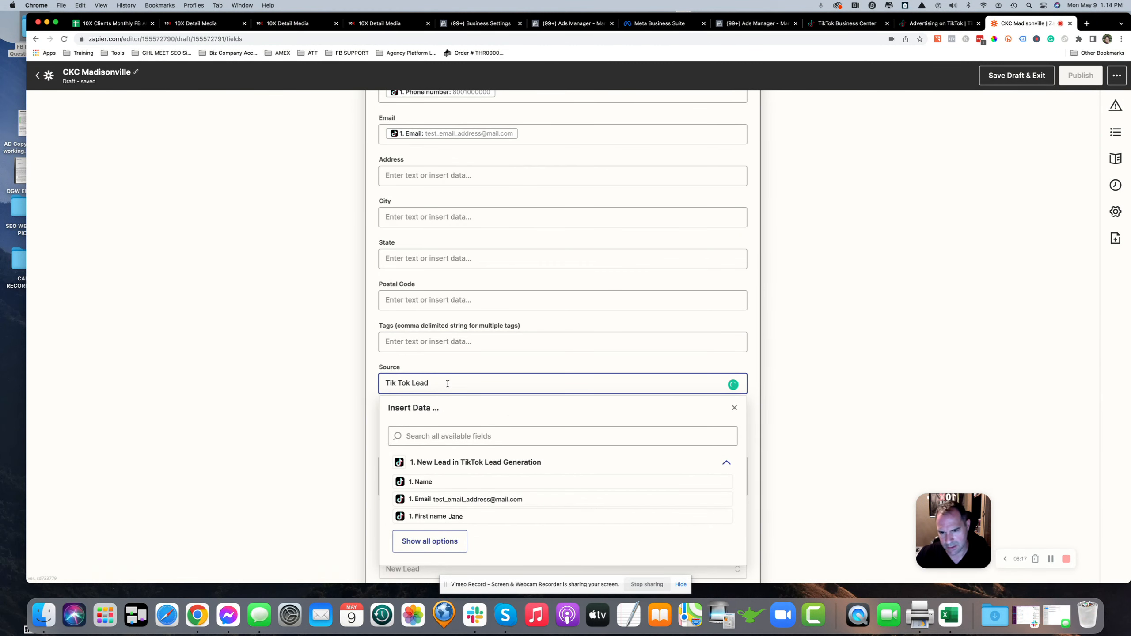
left_click(379, 23)
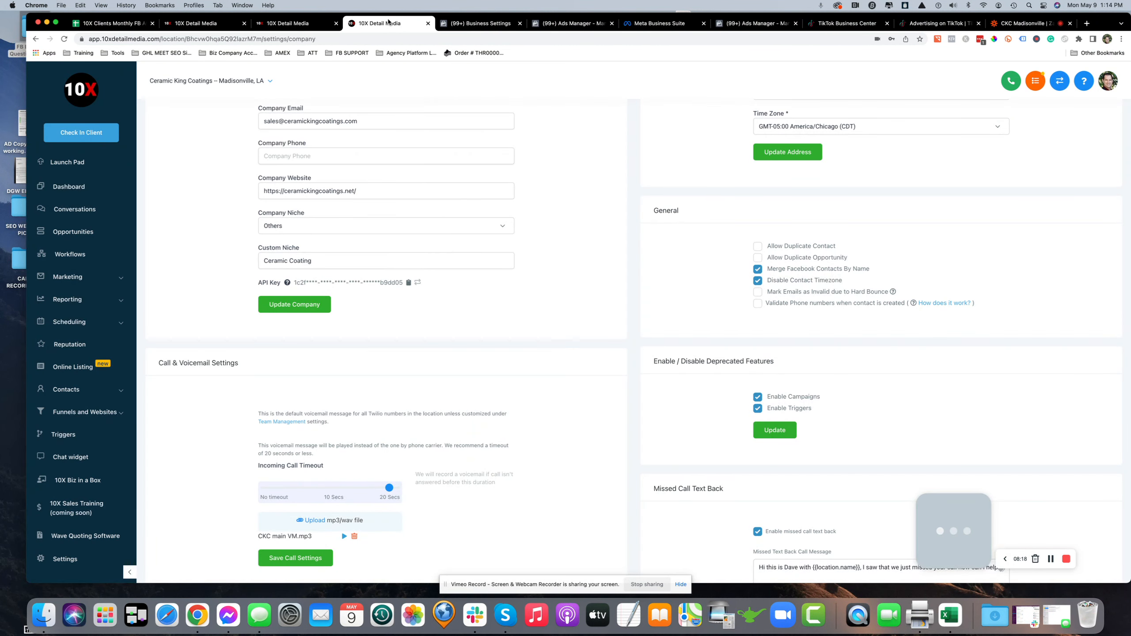
left_click(74, 236)
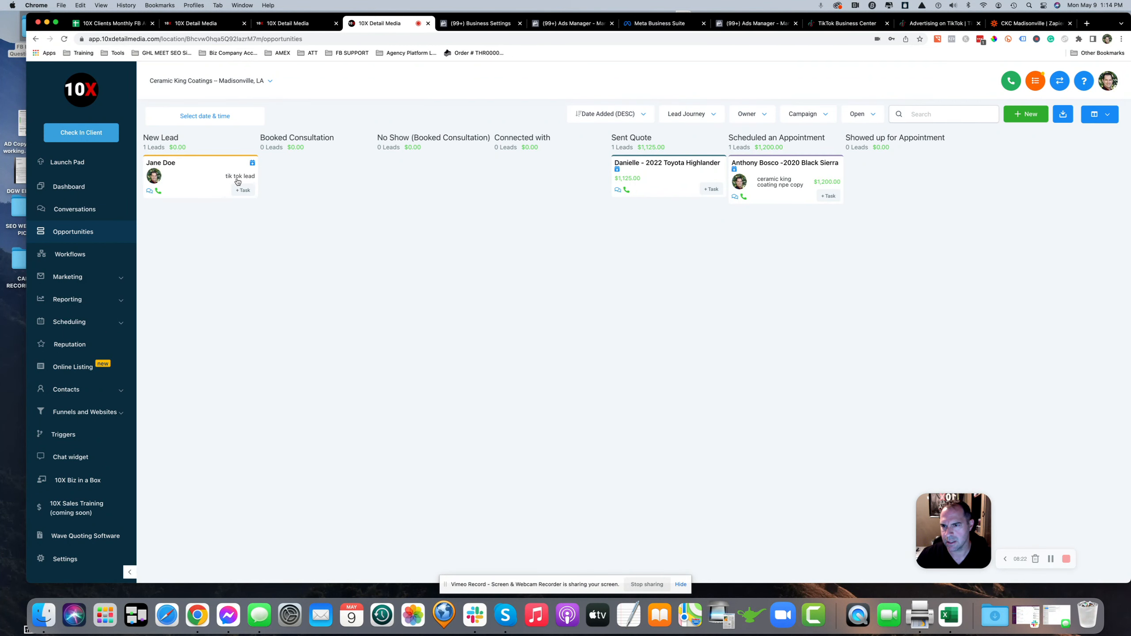
left_click(1029, 23)
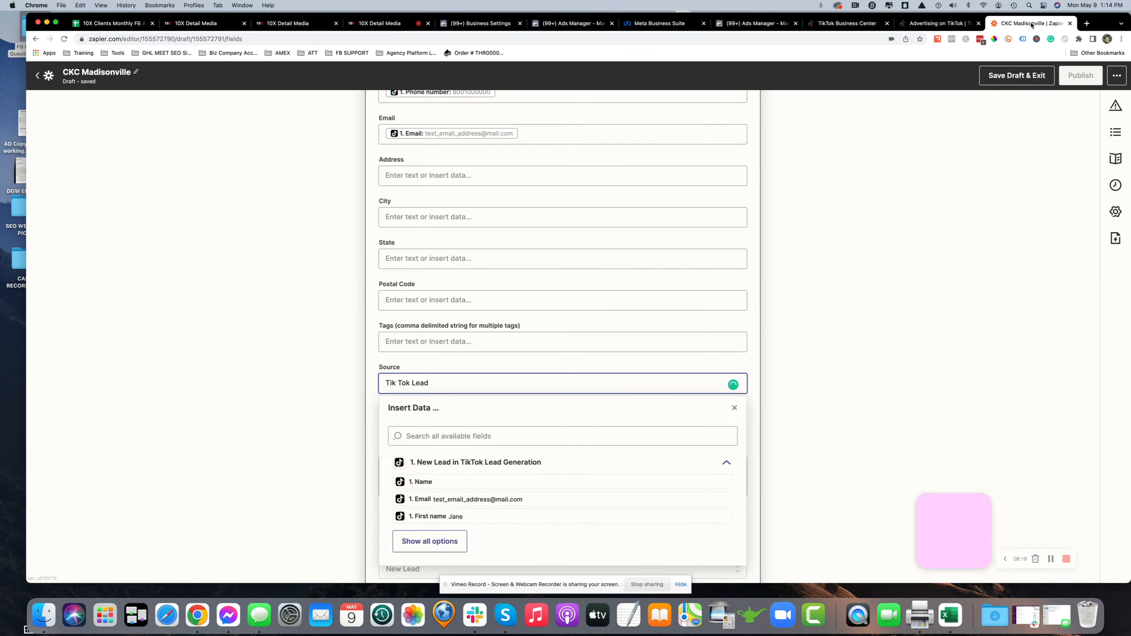
left_click(288, 357)
Check the Mark as Lead, Lead Journey pipeline and New Lead stage selections in the action setup
scroll(296, 357, "down", 4)
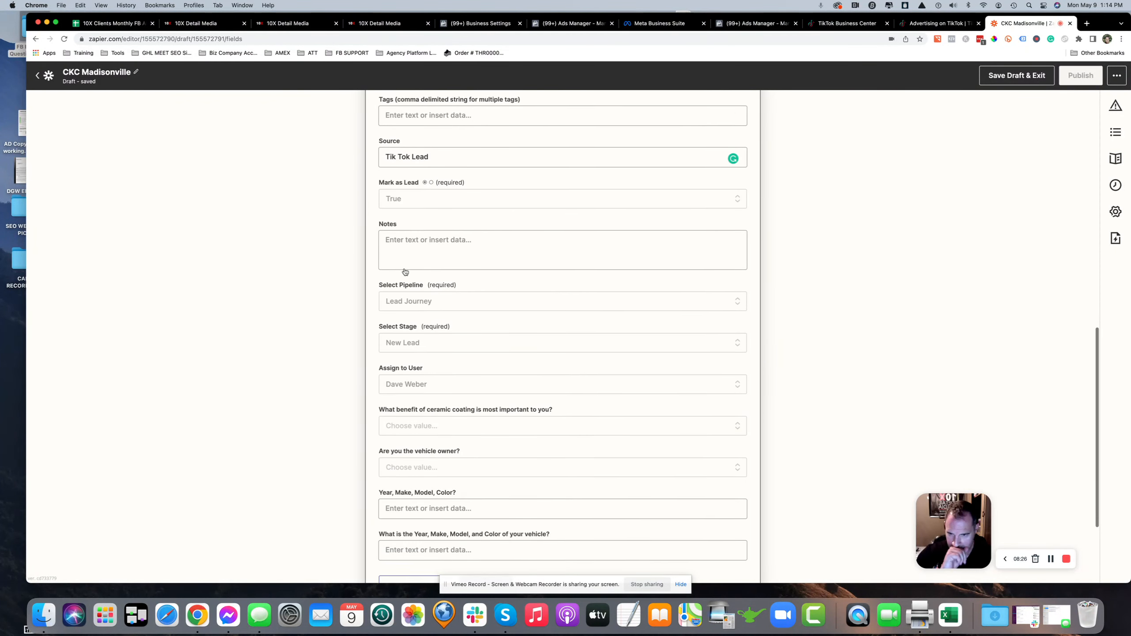
scroll(459, 223, "up", 1)
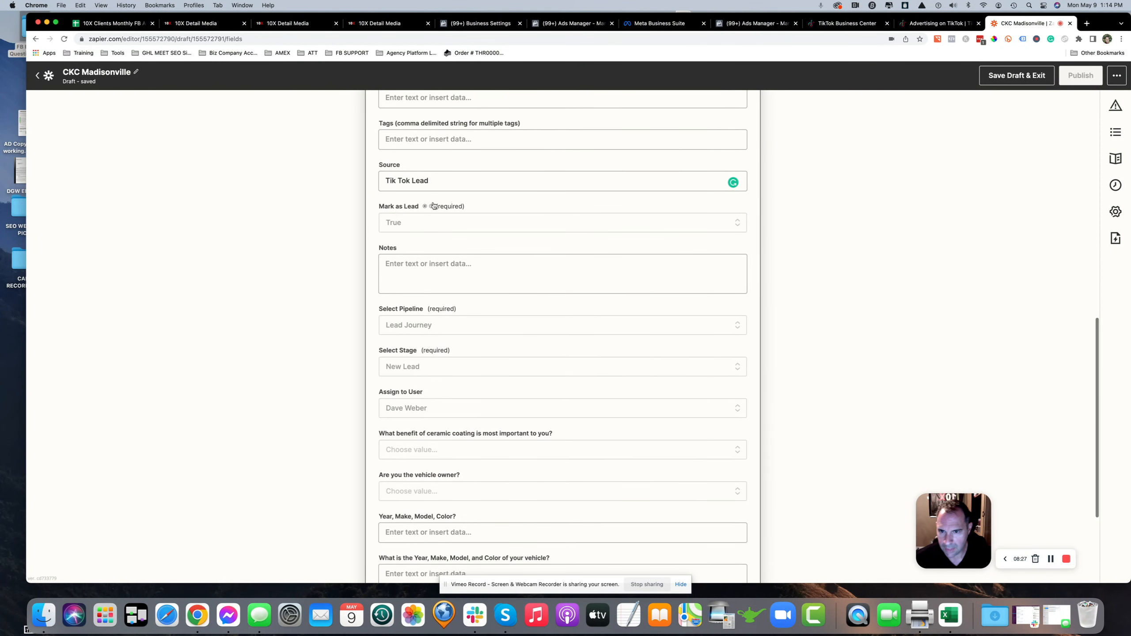
left_click(392, 223)
left_click(410, 352)
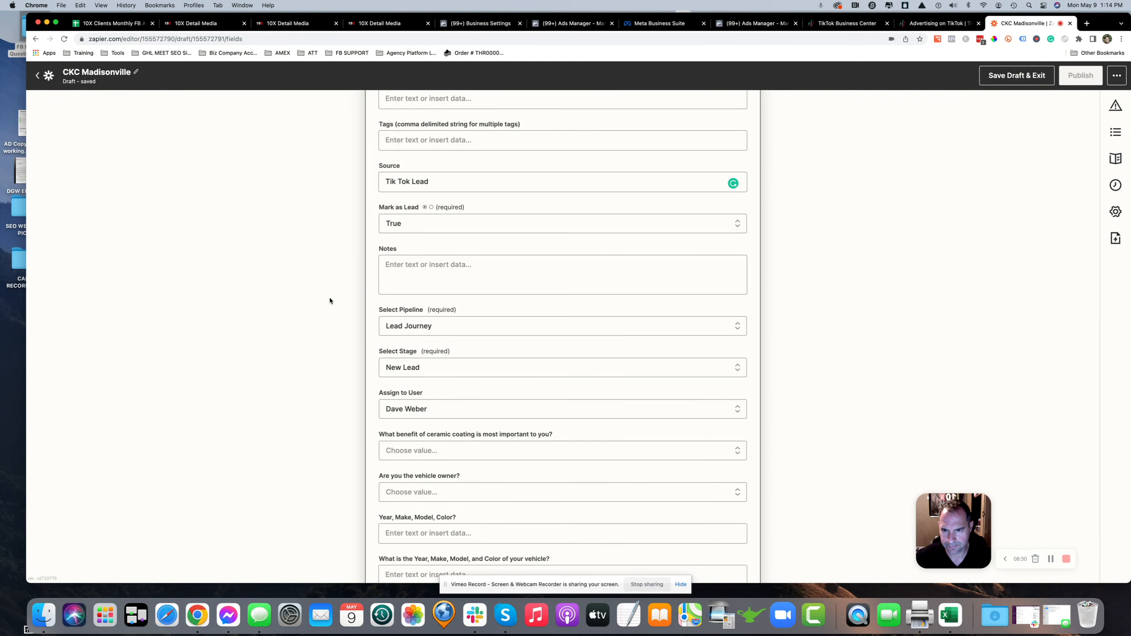
scroll(329, 297, "down", 3)
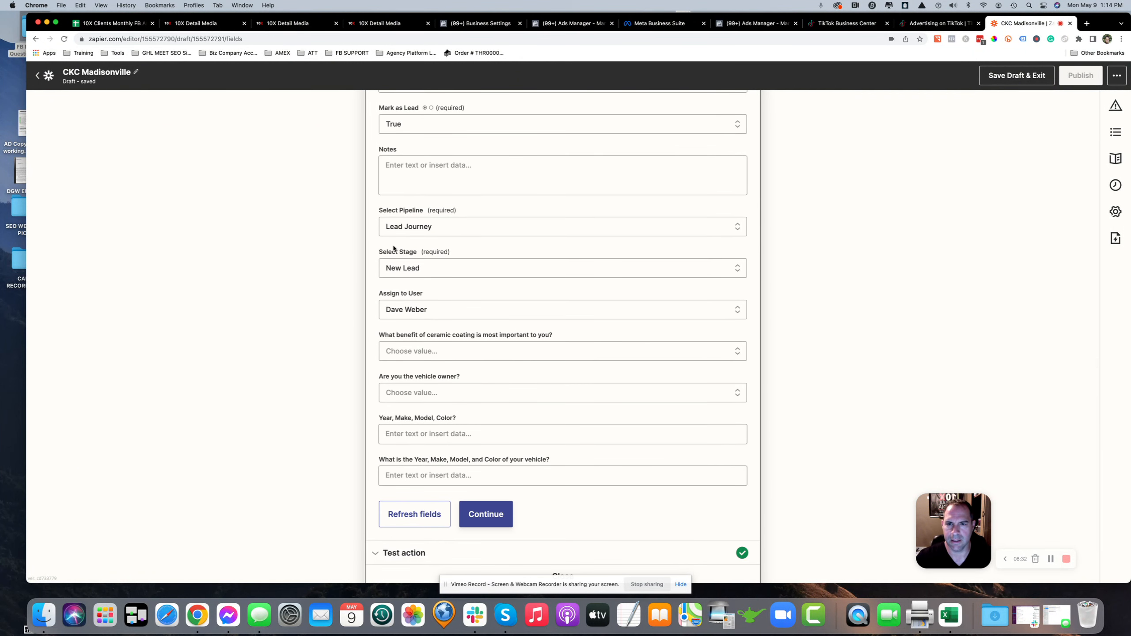
left_click(427, 228)
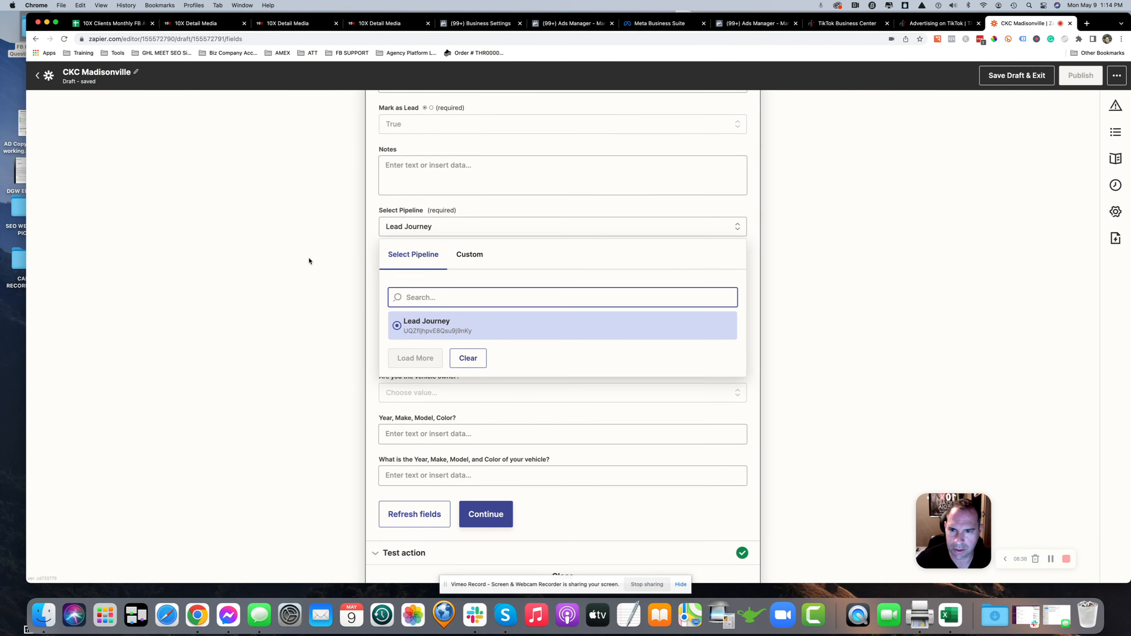
left_click(368, 269)
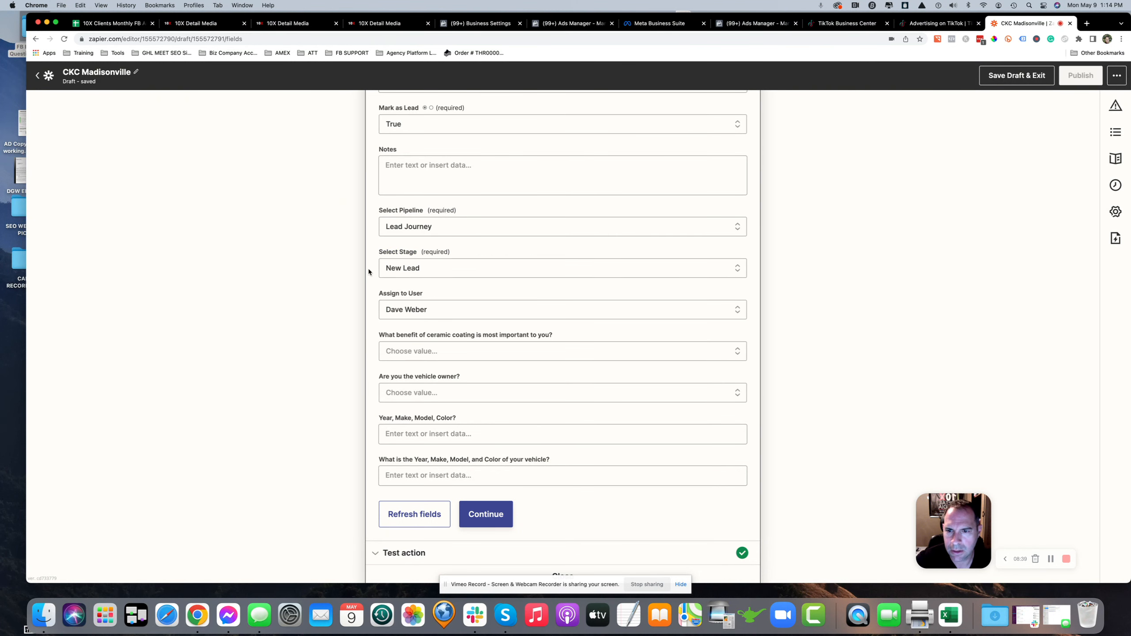
left_click(411, 265)
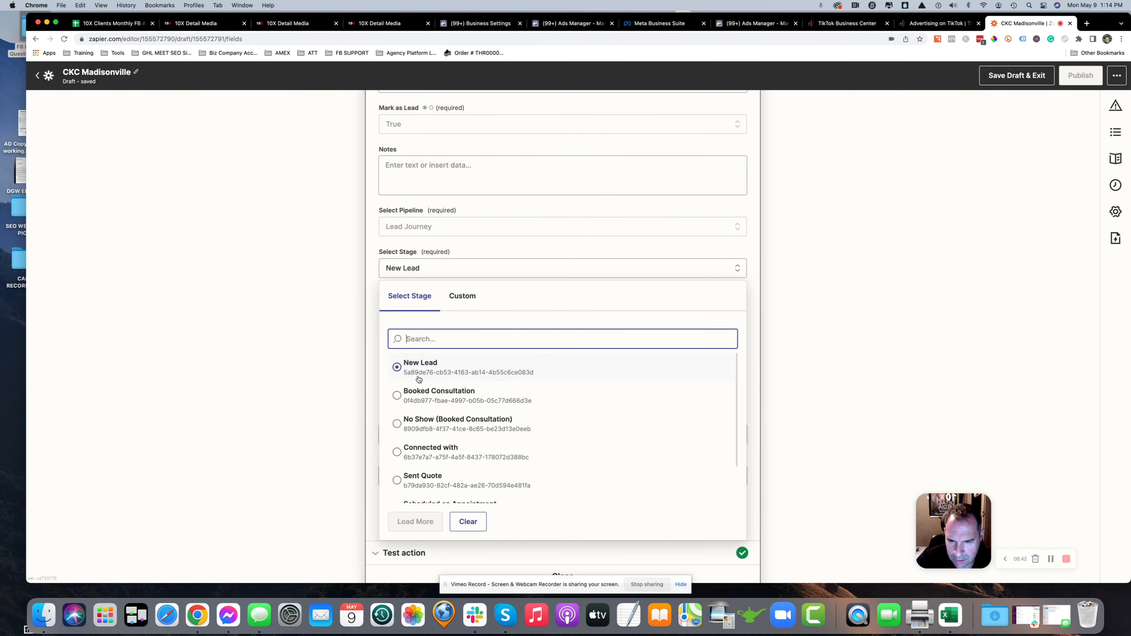
left_click(329, 346)
scroll(329, 346, "down", 2)
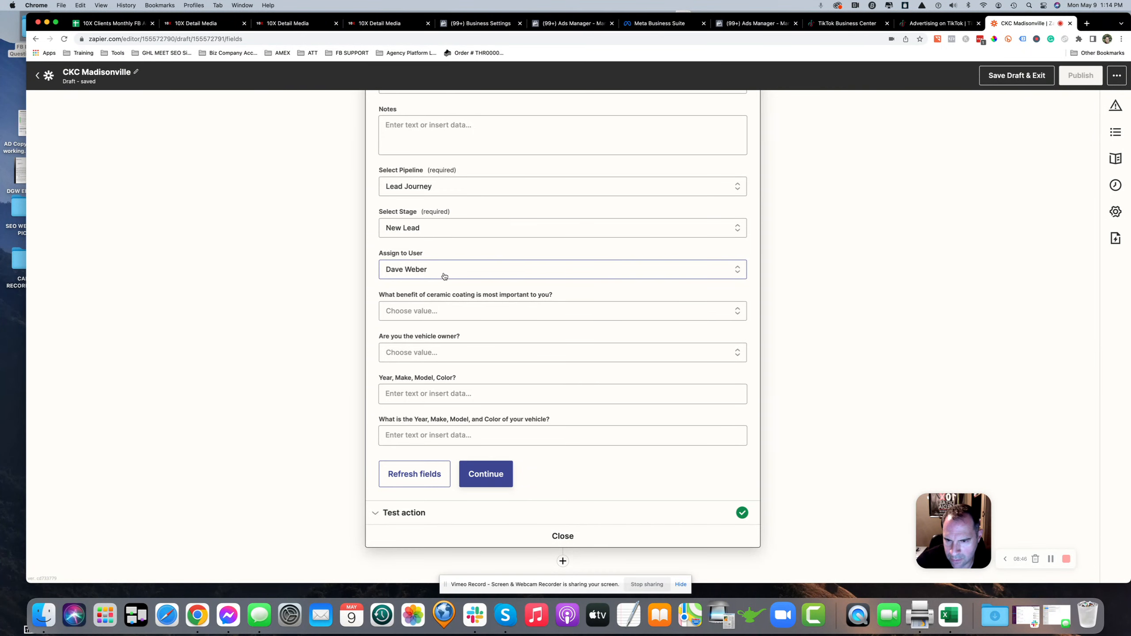
scroll(388, 283, "down", 1)
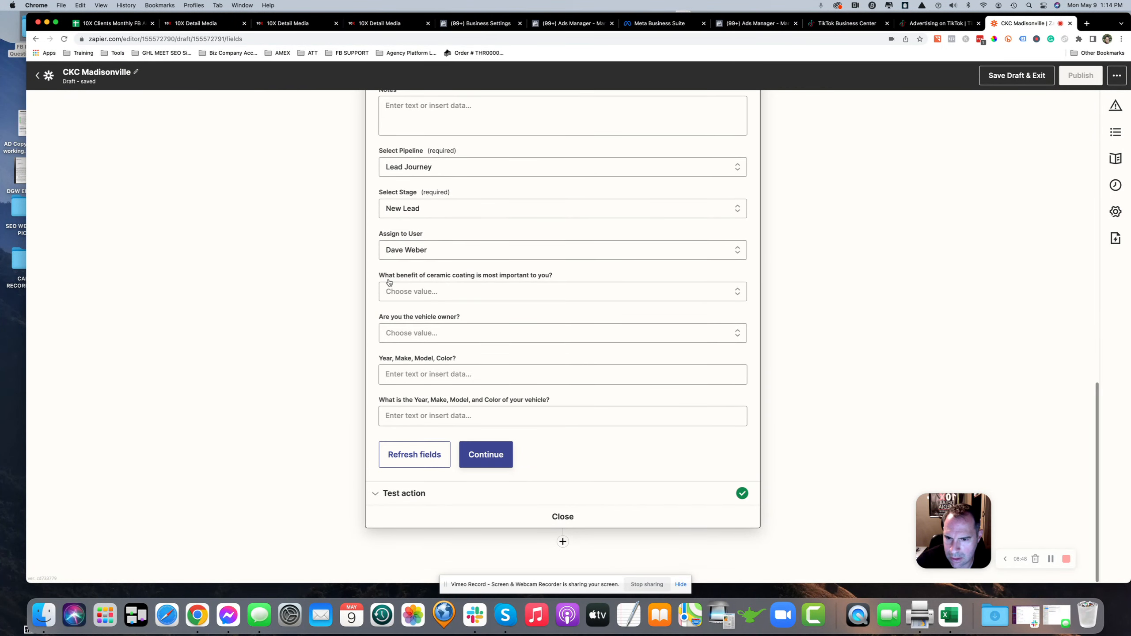
Review the CRM's New Lead To Form Fill Campaign (TT) trigger and its pipeline and stage filters
left_click(486, 455)
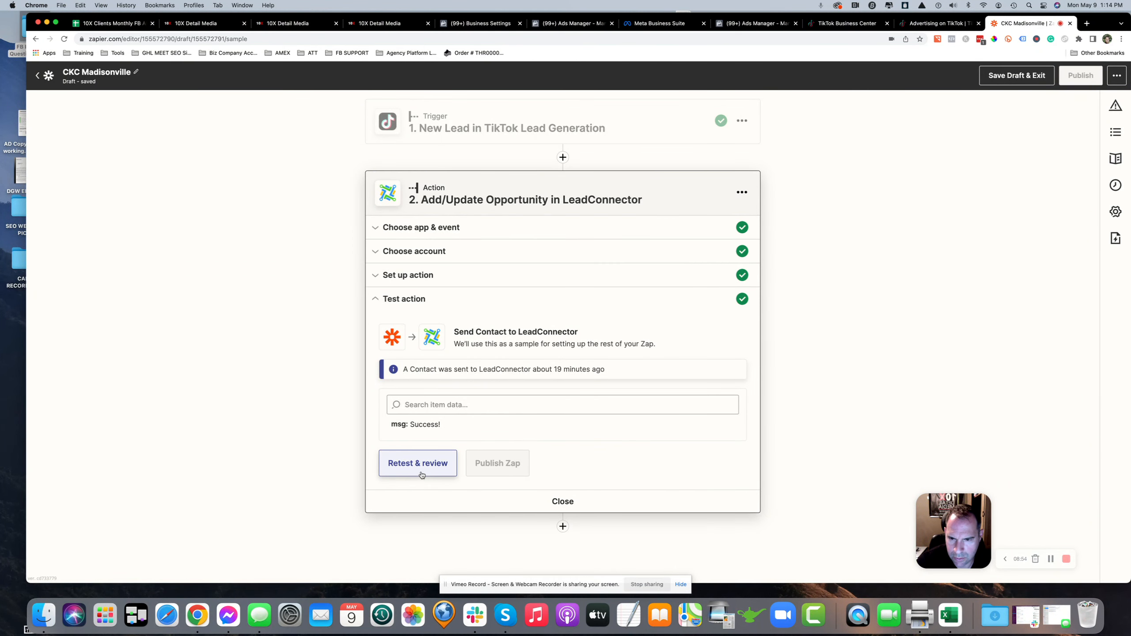
left_click(396, 24)
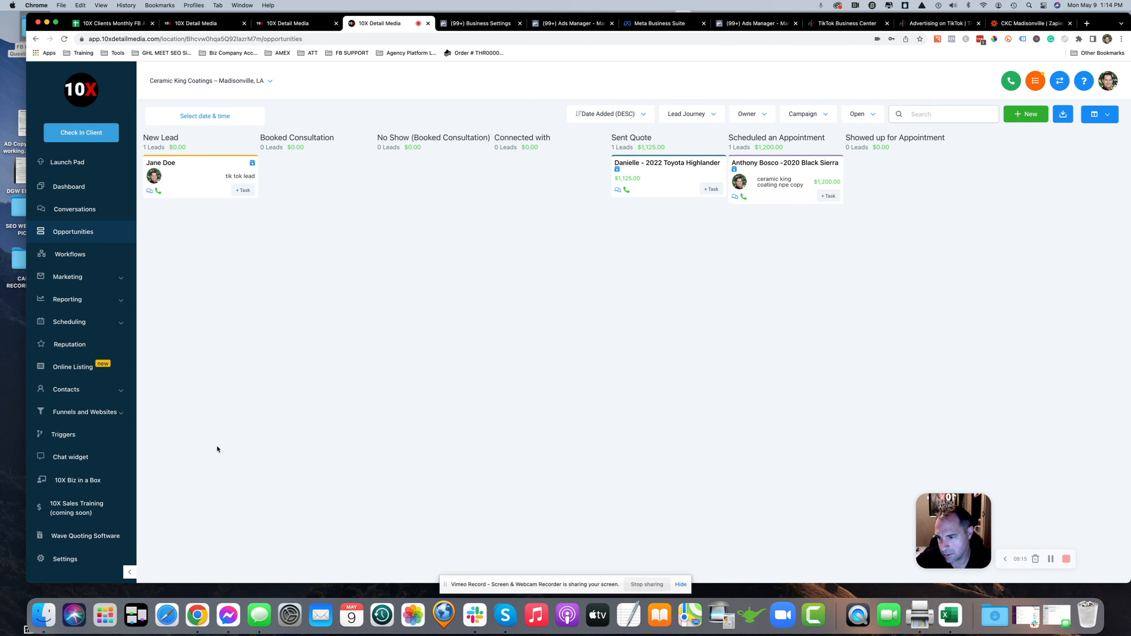
left_click(67, 435)
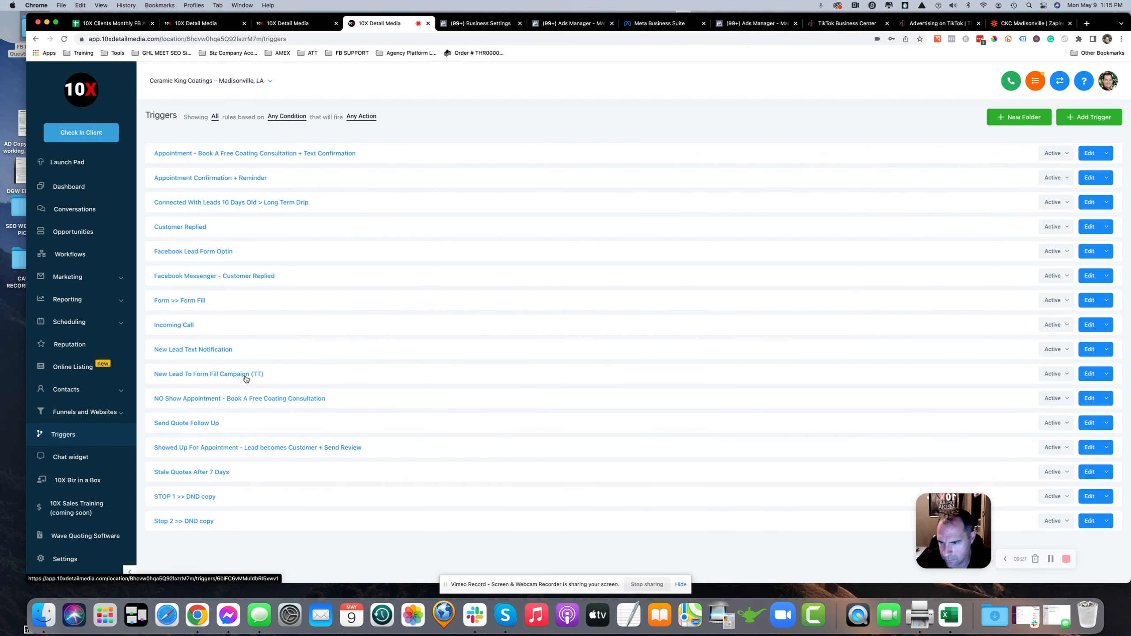
left_click(219, 375)
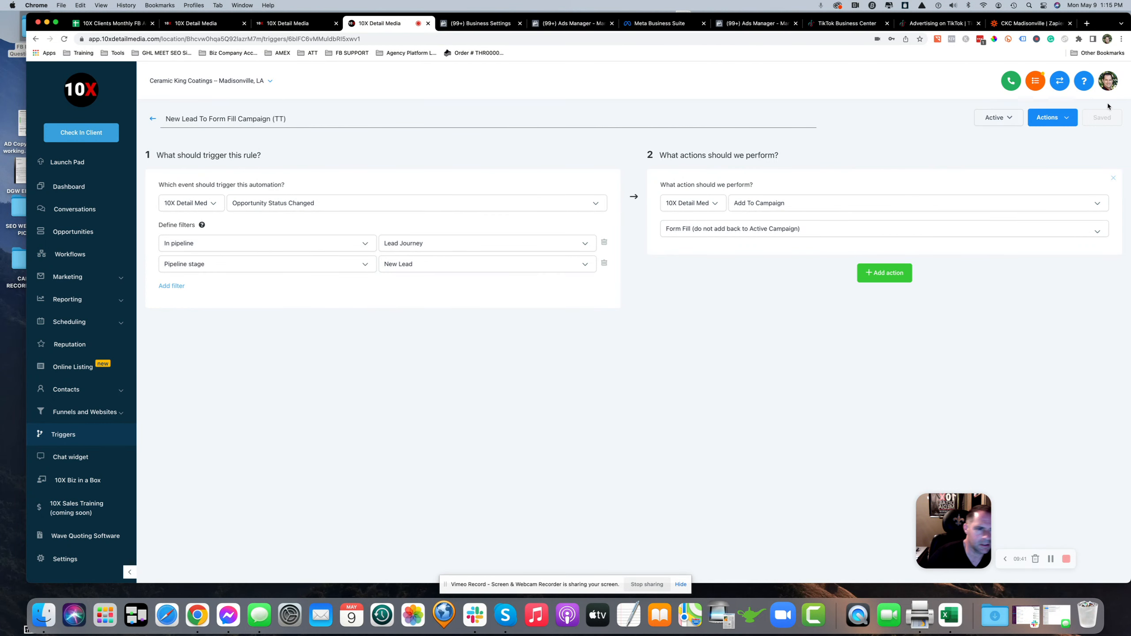
left_click(153, 118)
left_click(64, 236)
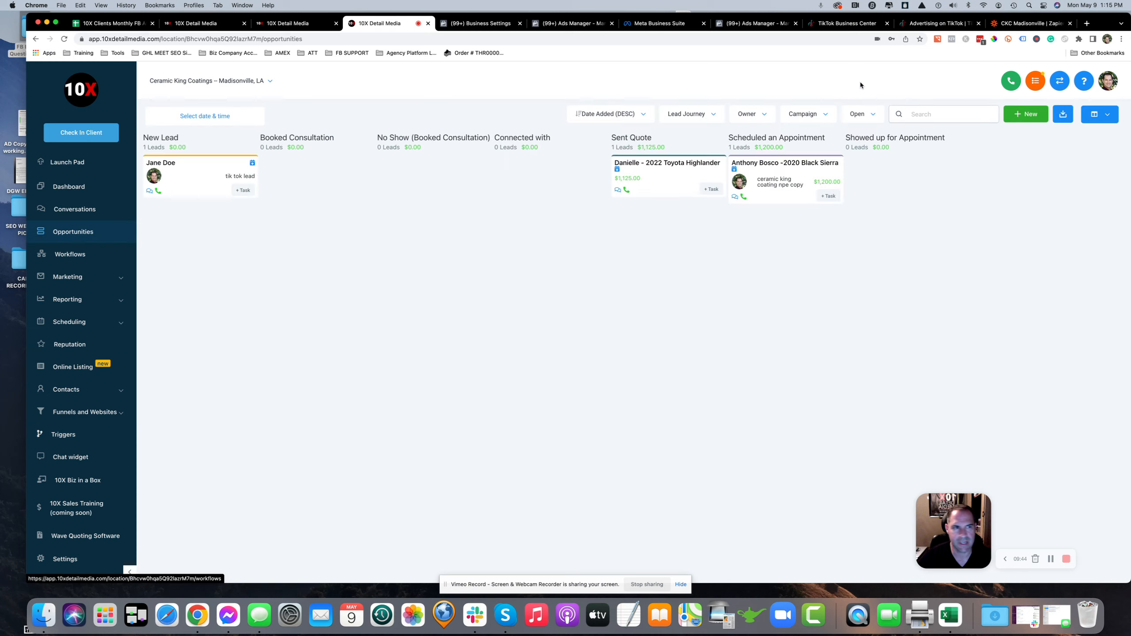
Inspect the test lead's opportunity details and contact record, including its source and active campaigns
left_click(1007, 23)
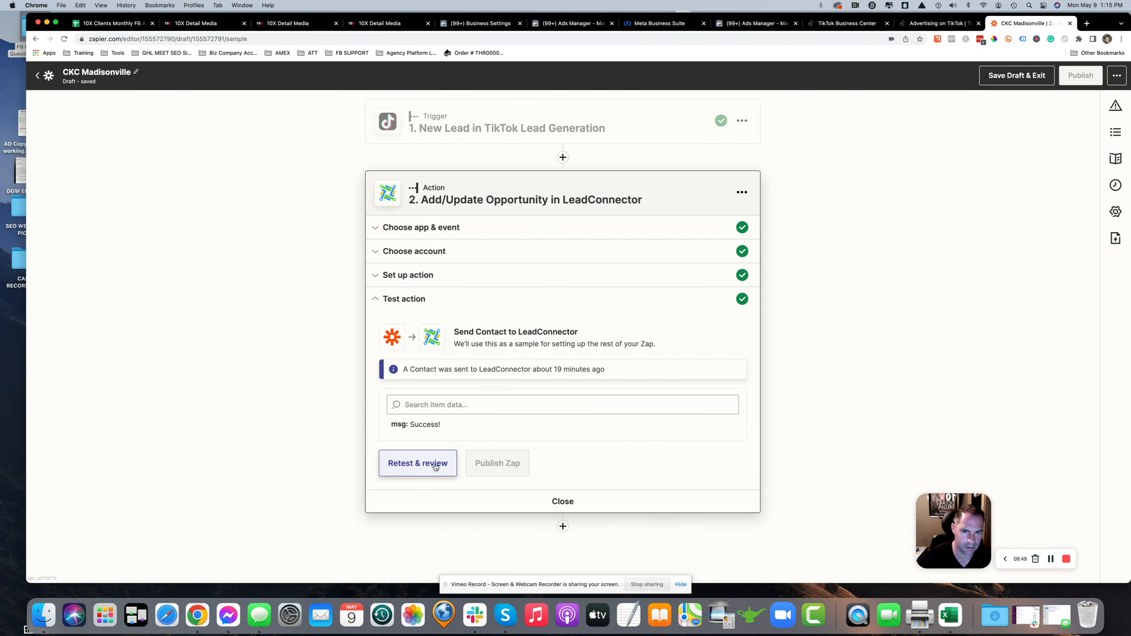
left_click(366, 28)
left_click(159, 163)
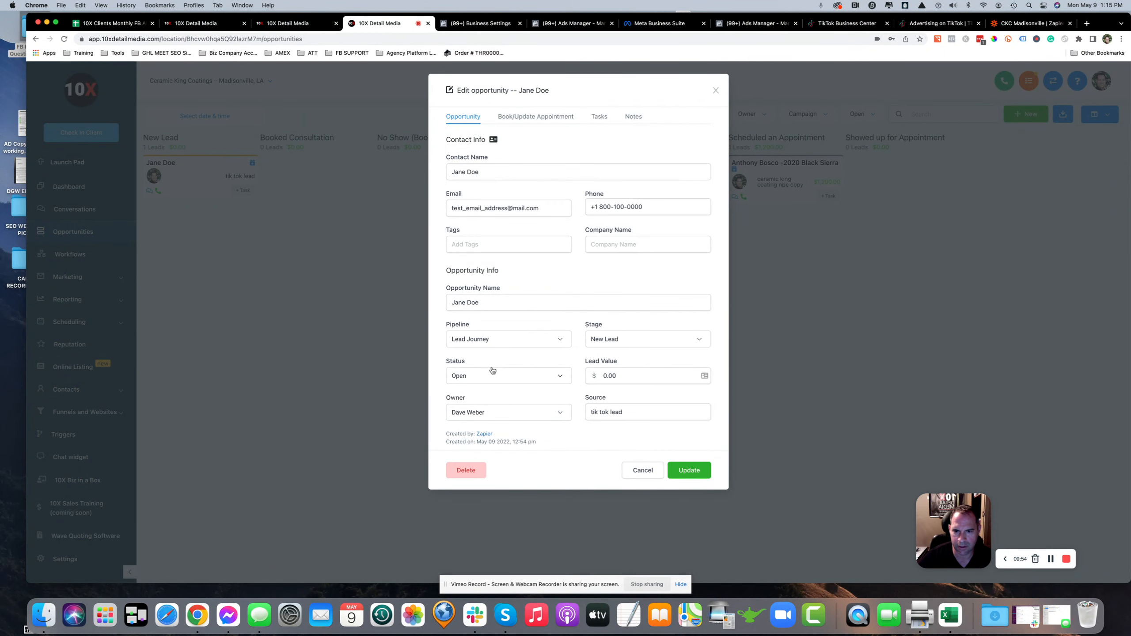
left_click(715, 90)
left_click(177, 168)
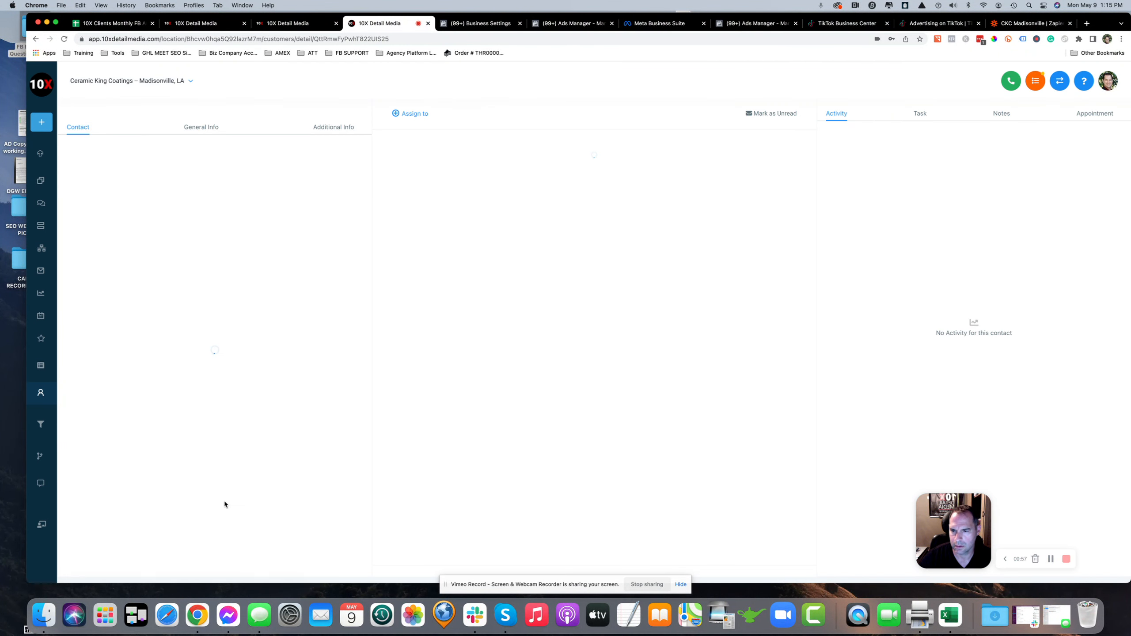
scroll(143, 453, "down", 5)
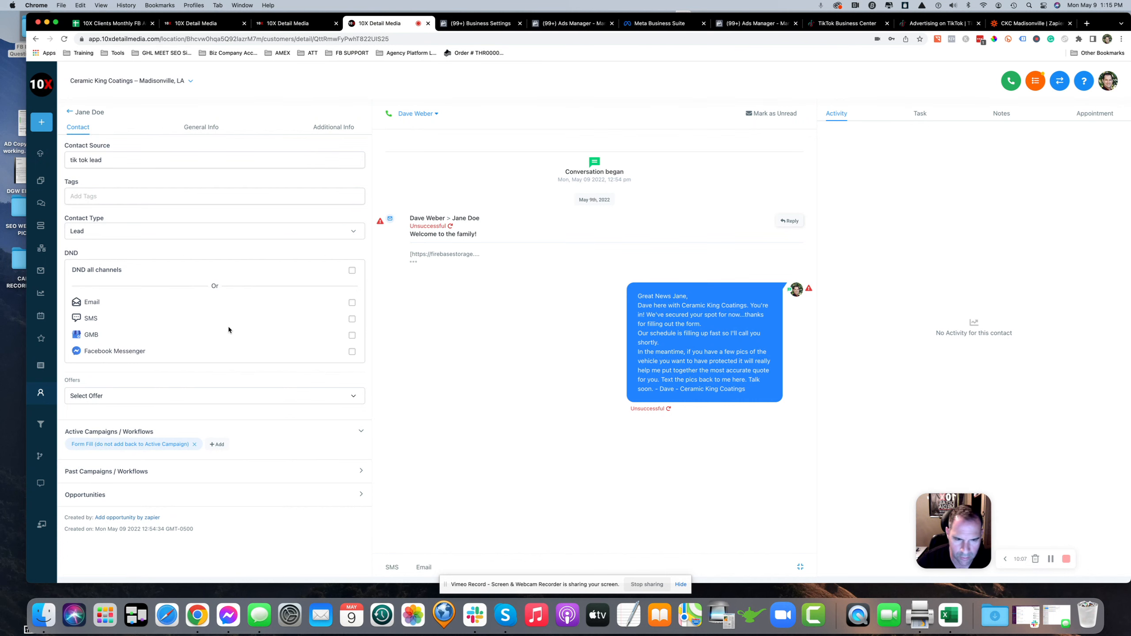
left_click(74, 114)
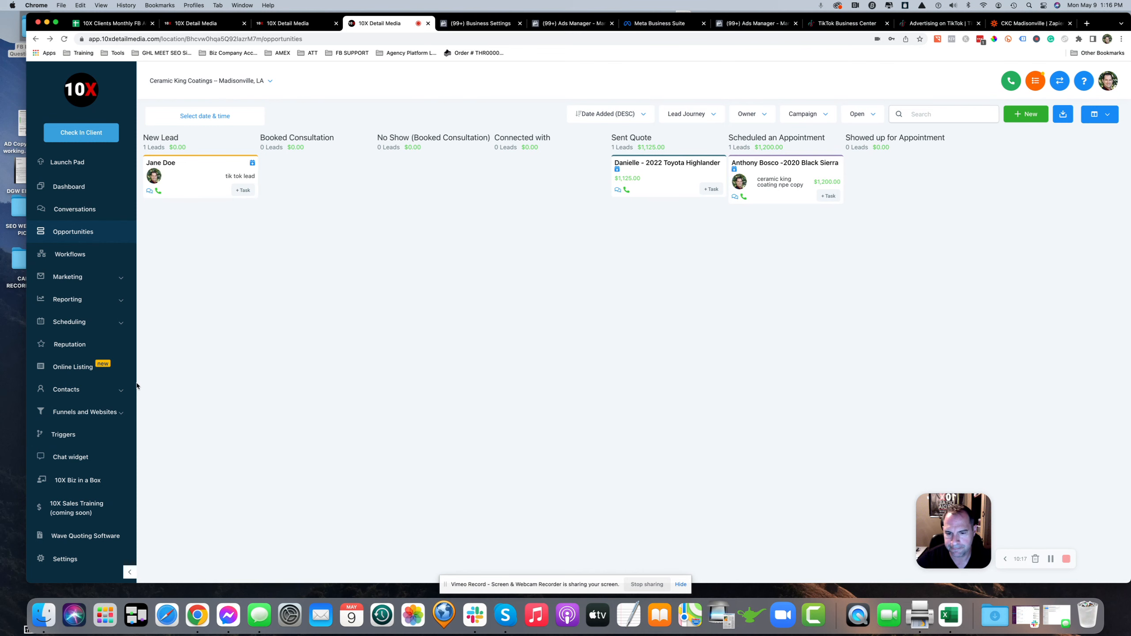
Exit the Zap editor back to the CKC Madisonville Zaps folder
left_click(1049, 25)
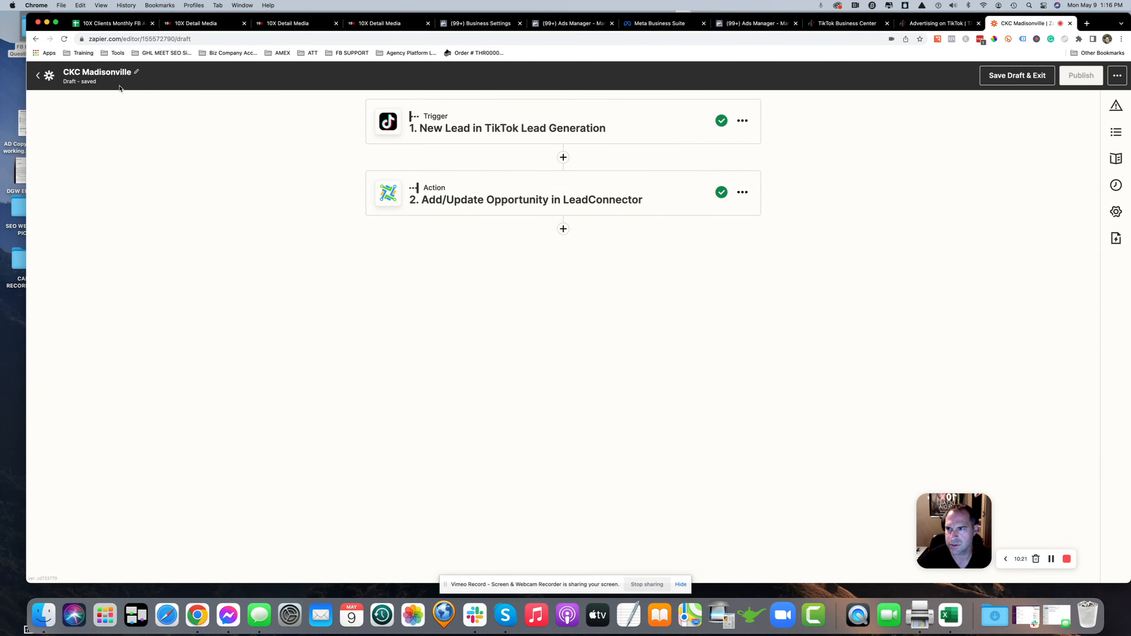
left_click(37, 75)
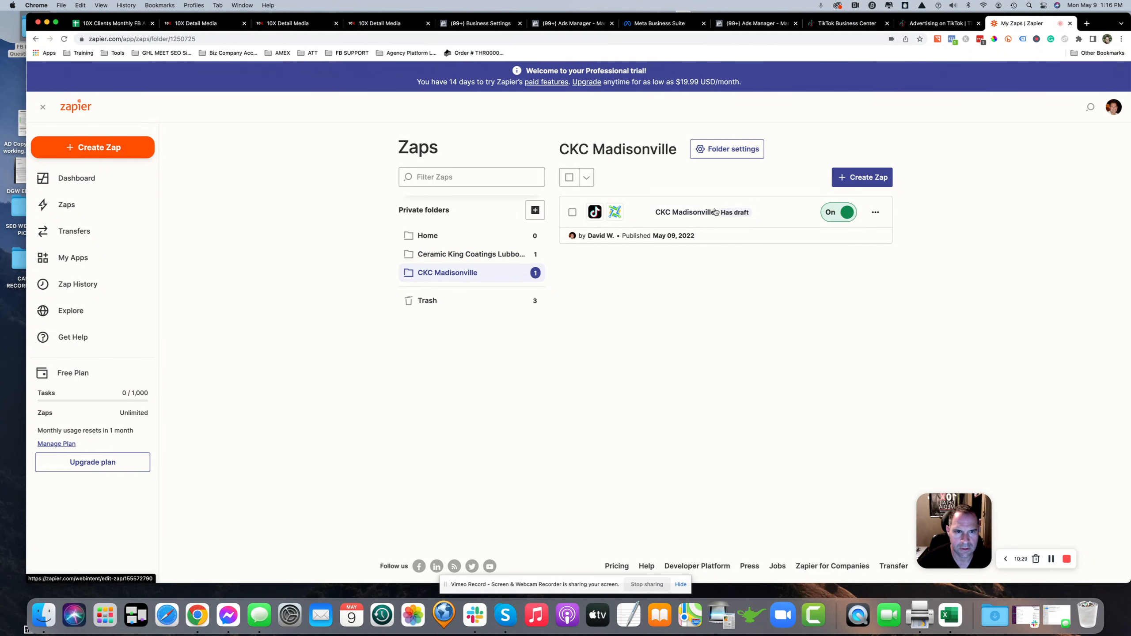
left_click(881, 216)
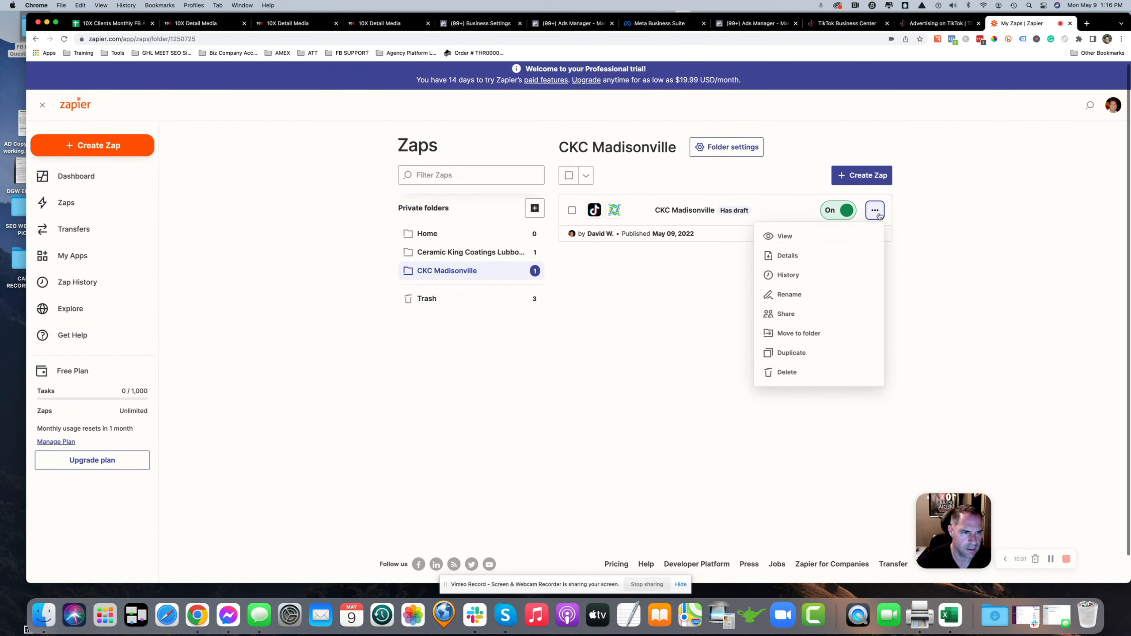
left_click(786, 296)
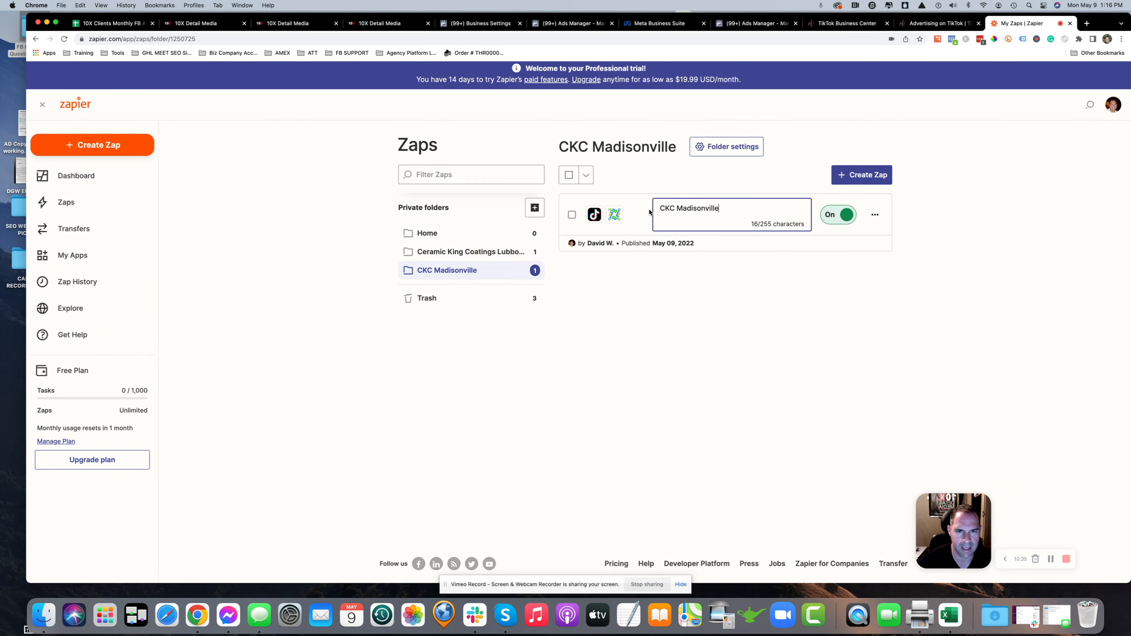
left_click(702, 280)
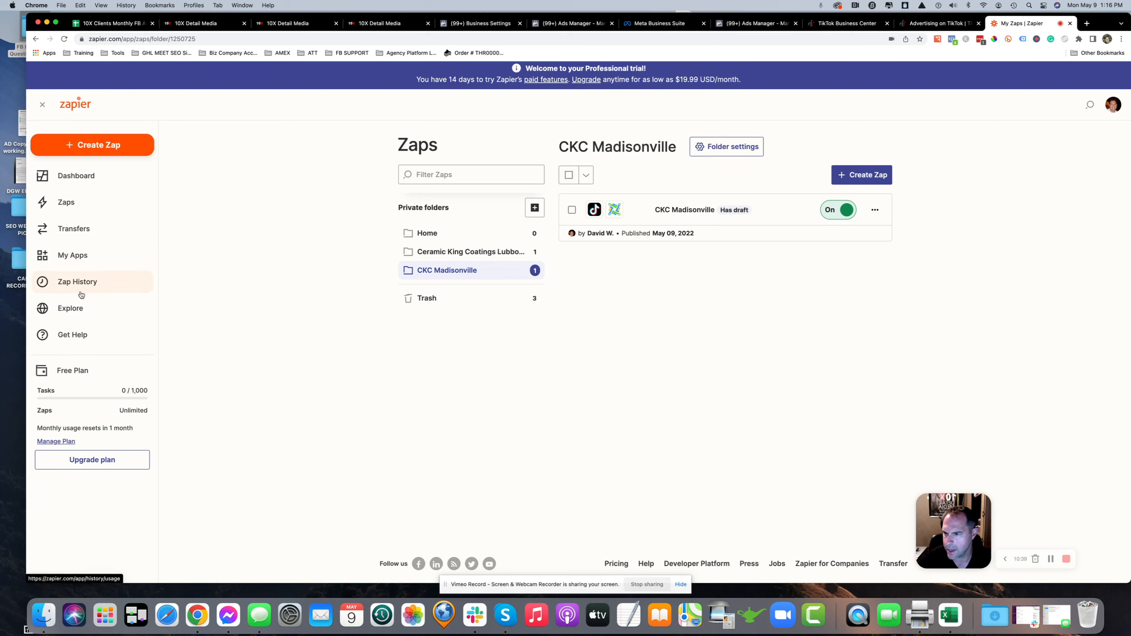
Review the LeadConnector app's connections and their options under My Apps
left_click(76, 261)
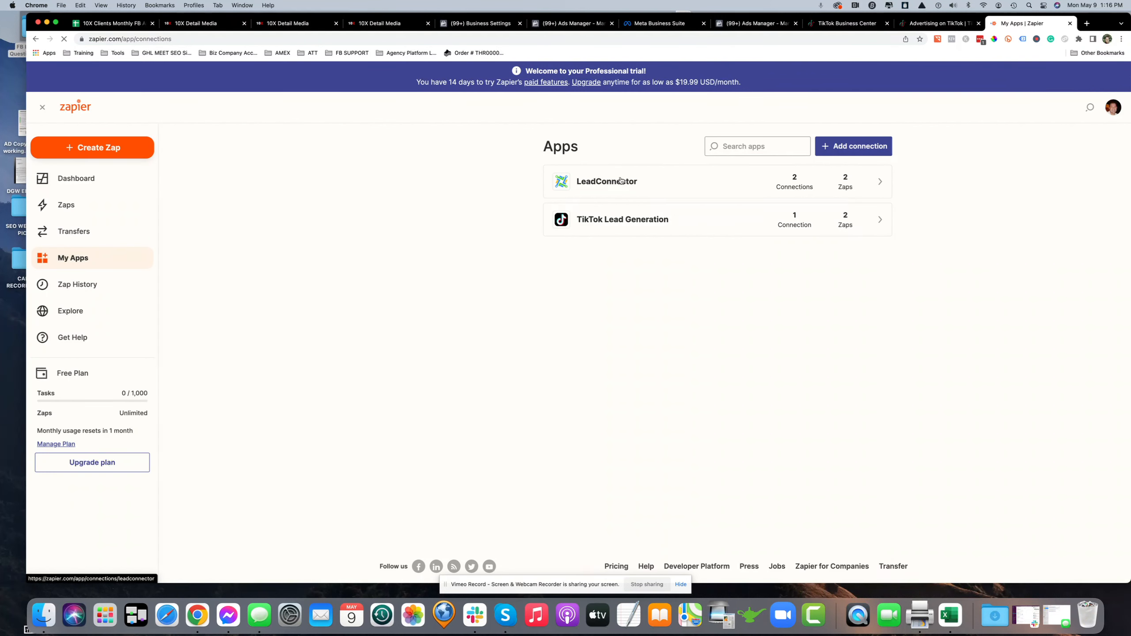
left_click(792, 185)
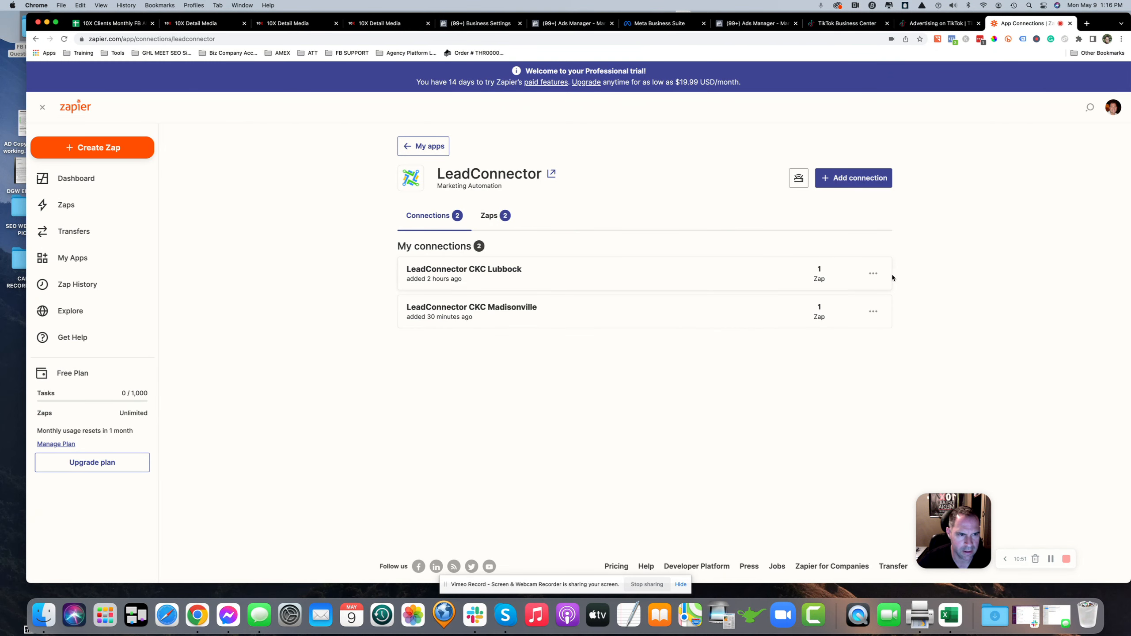
left_click(873, 274)
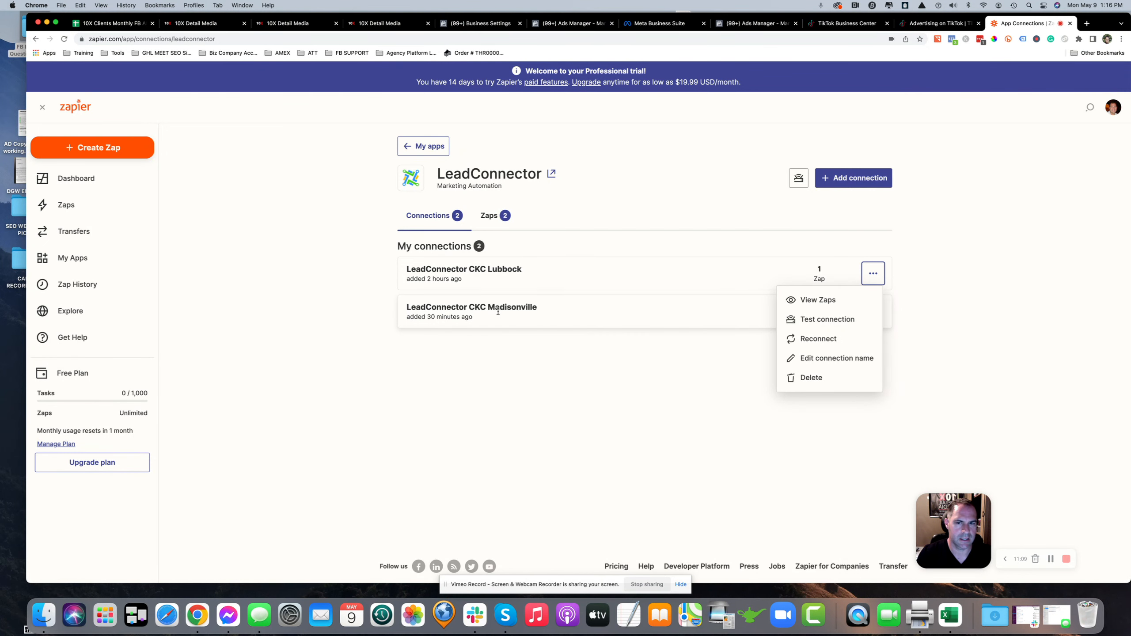
left_click(559, 396)
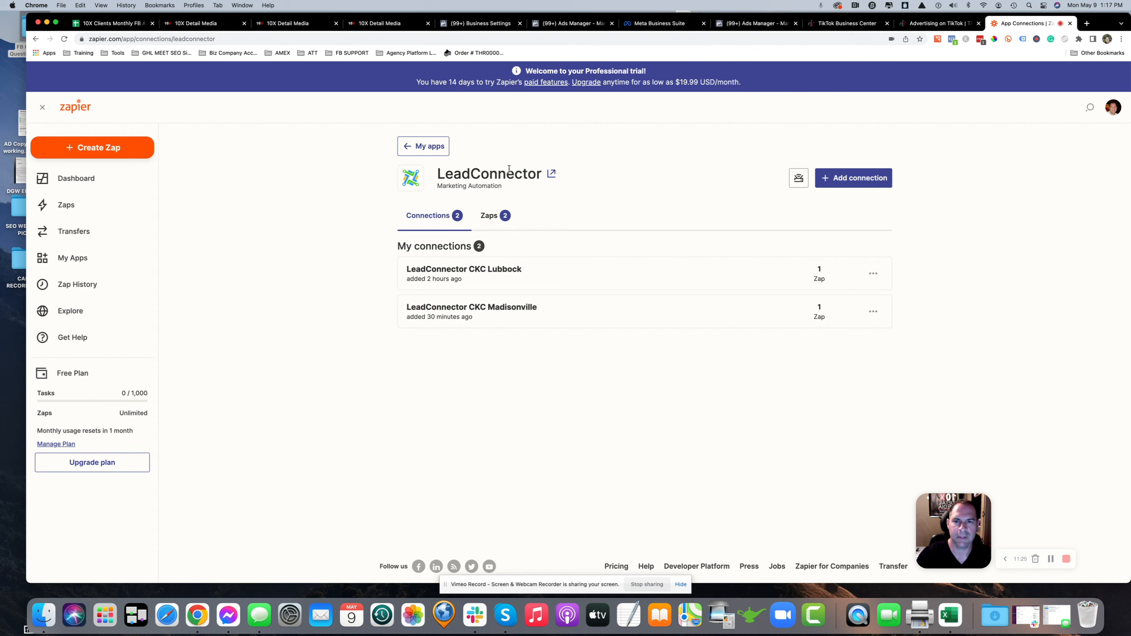
Open CRM setup for the TikTok instant forms, choose to connect a CRM, and search the CRM list for lead
left_click(936, 23)
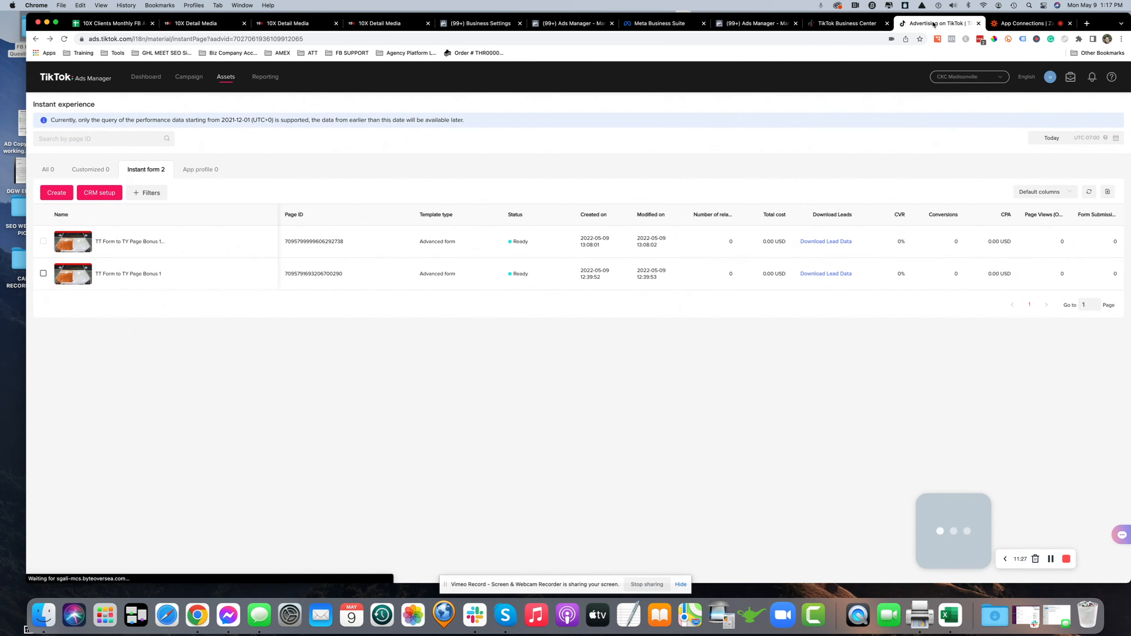
left_click(100, 194)
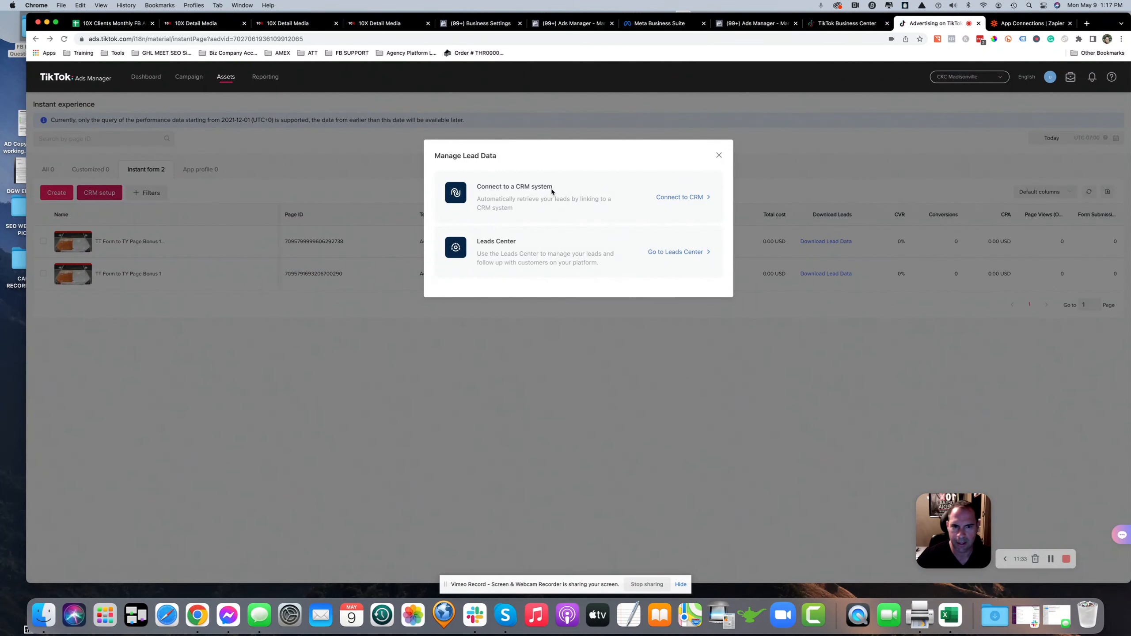
left_click(677, 198)
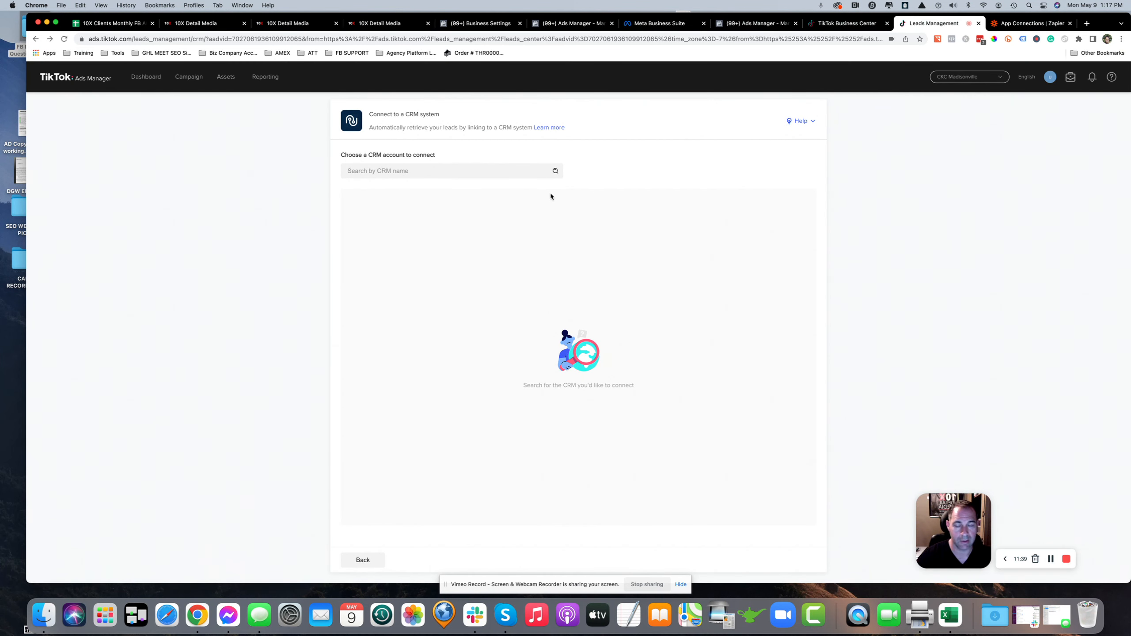
left_click(422, 177)
type("lead")
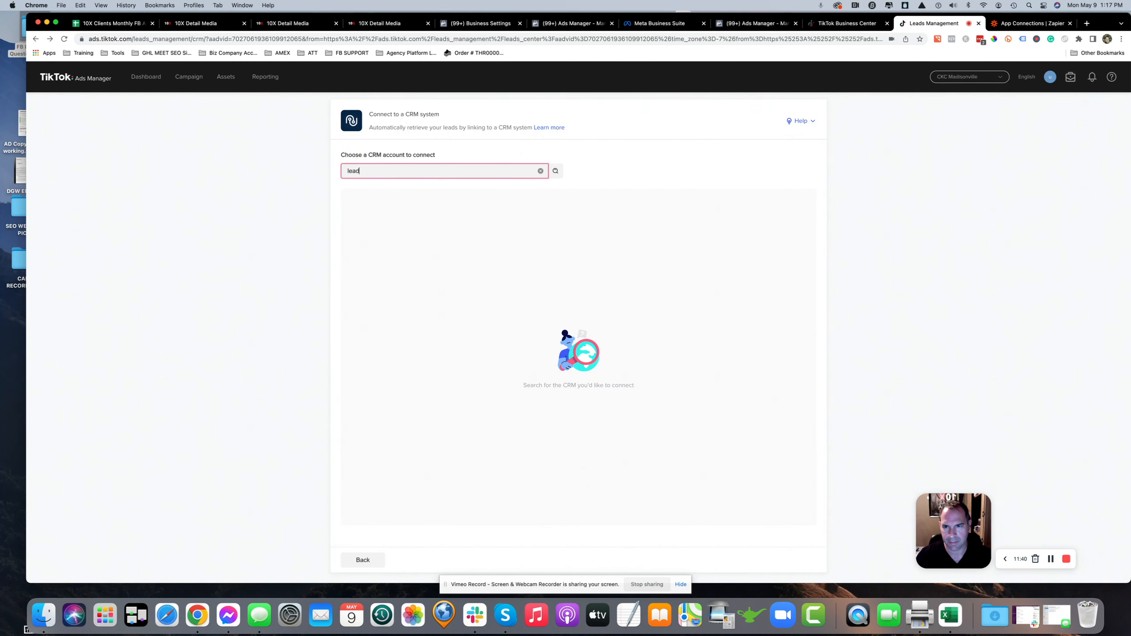
type("con")
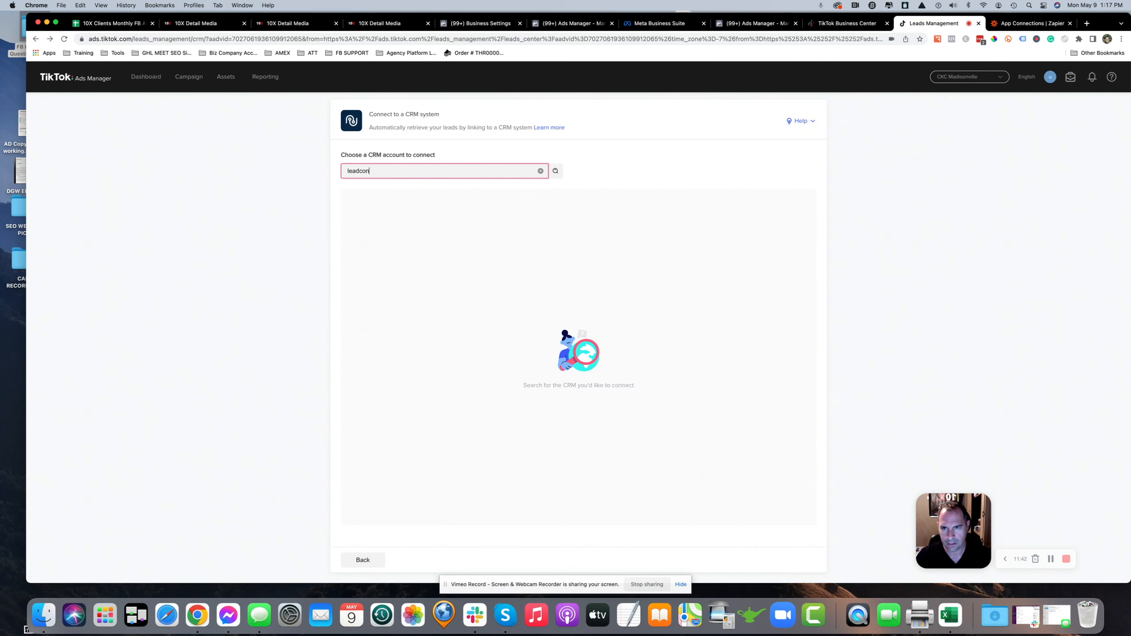
key("Return")
key("BackSpace")
key("BackSpace")
key("BackSpace")
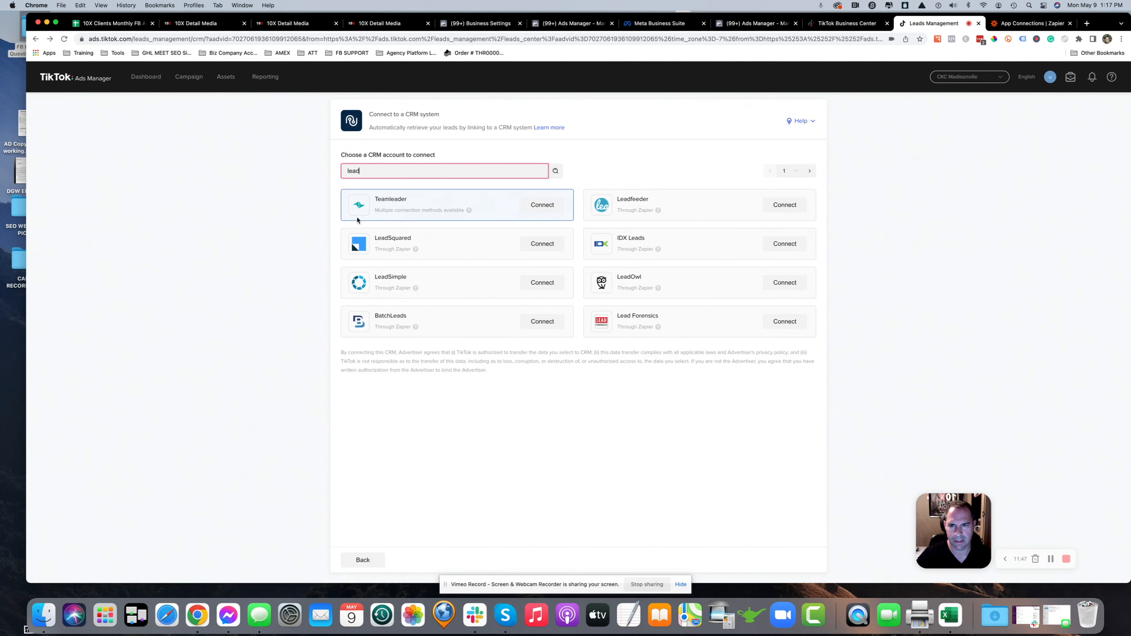
Page through the CRM search results looking for LeadConnector
left_click(810, 171)
left_click(811, 172)
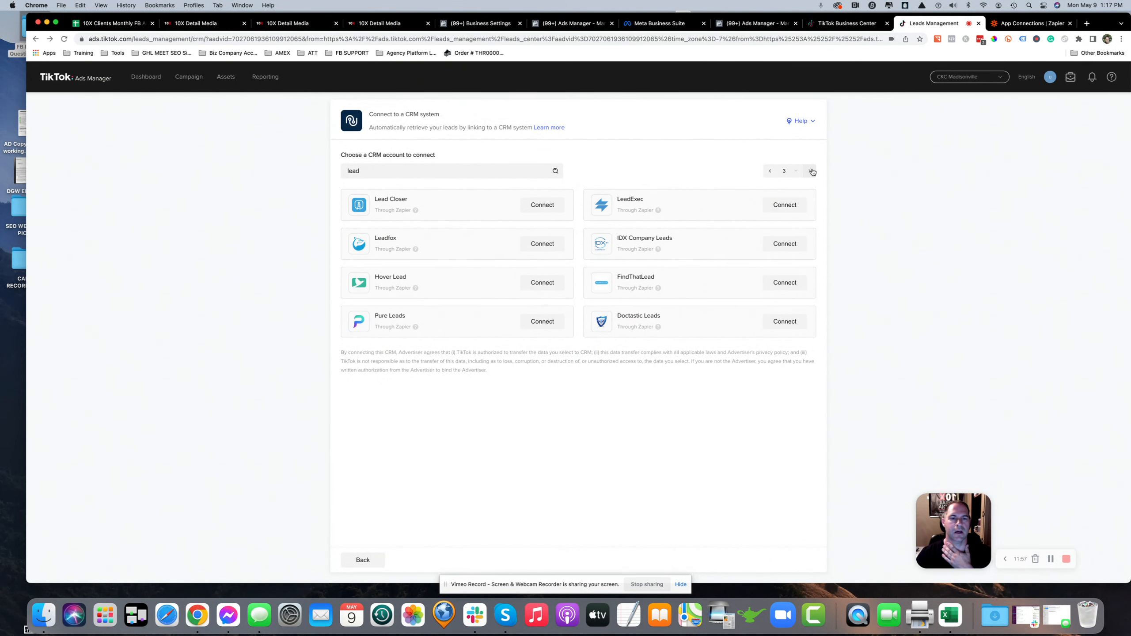
left_click(811, 171)
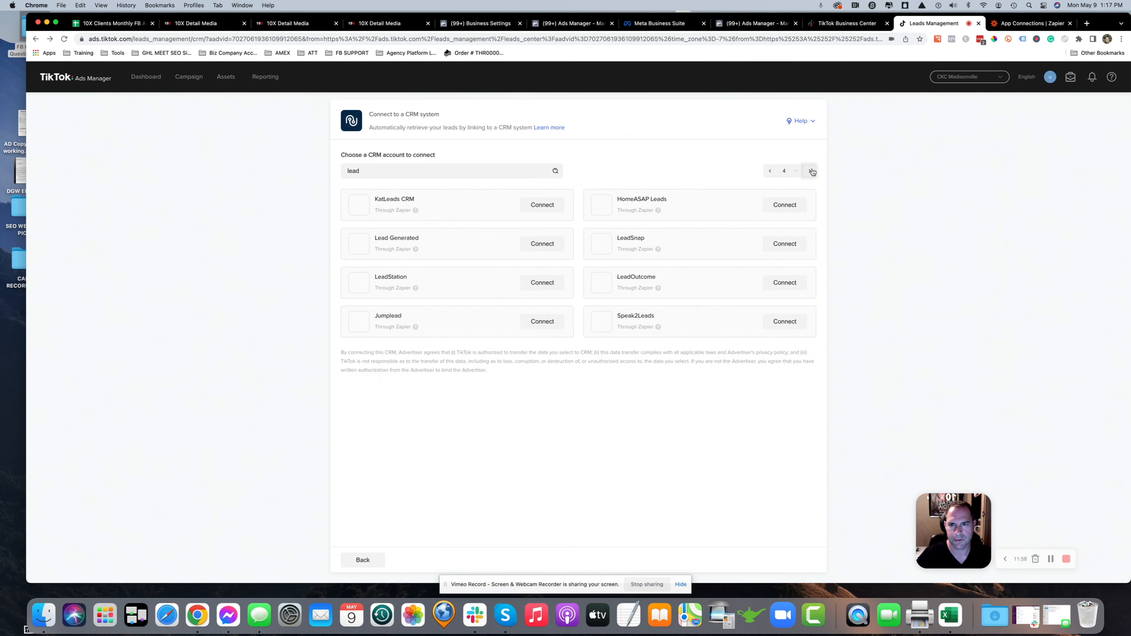
left_click(811, 171)
left_click(811, 171)
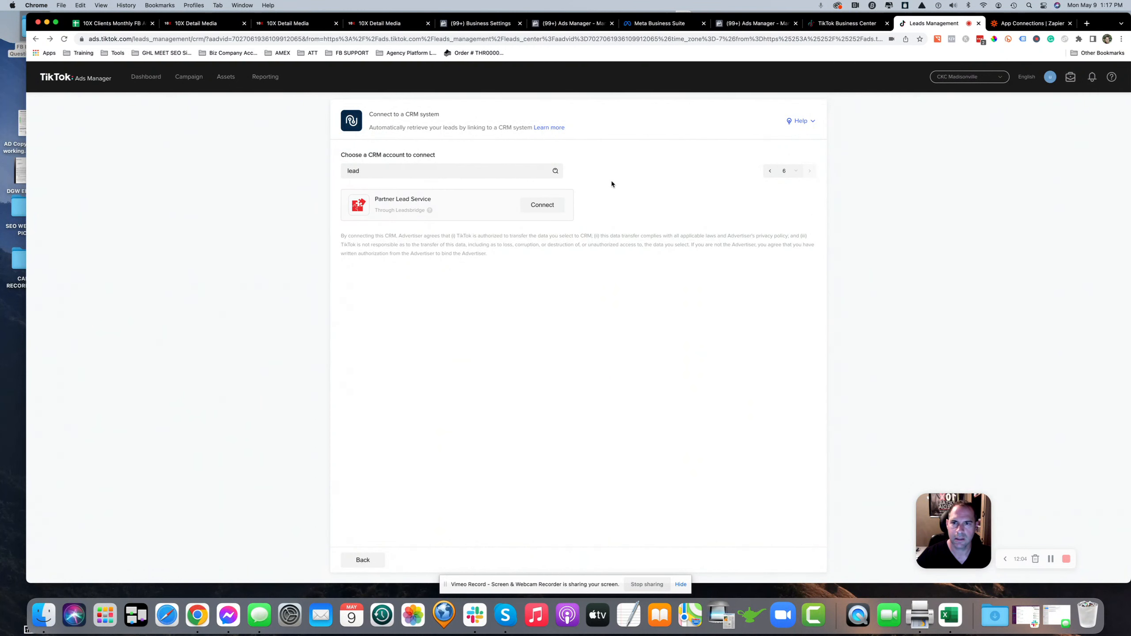
left_click(1030, 28)
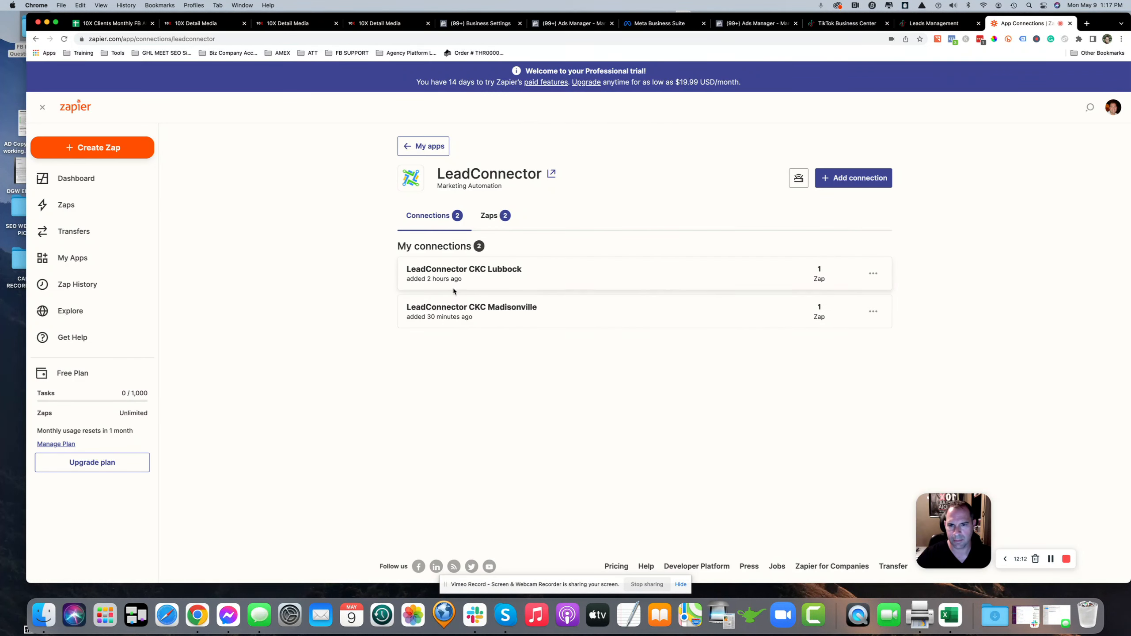